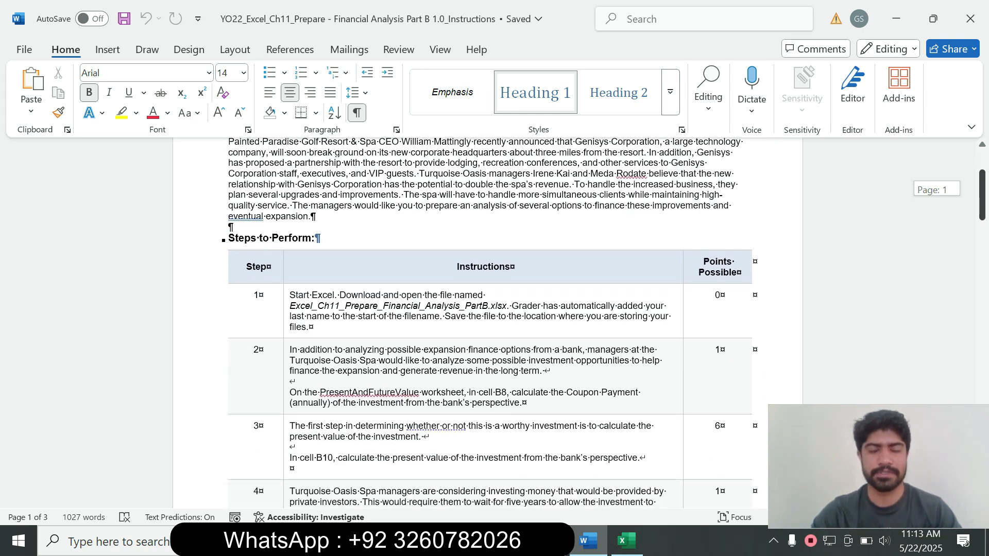
# Step: Read through the project description and the first seven steps in the instructions document
pyautogui.scroll(-4, 488, 322)
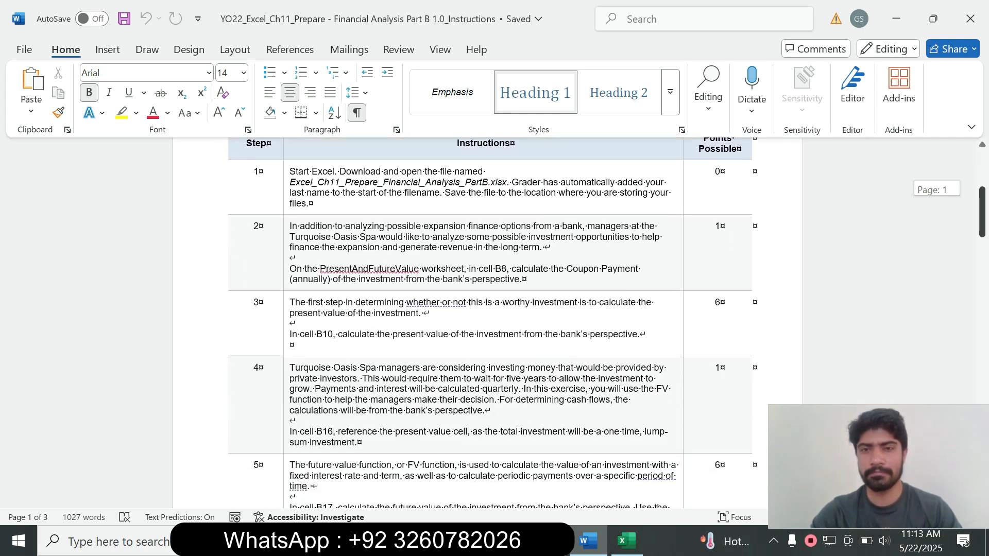
pyautogui.scroll(2, 488, 323)
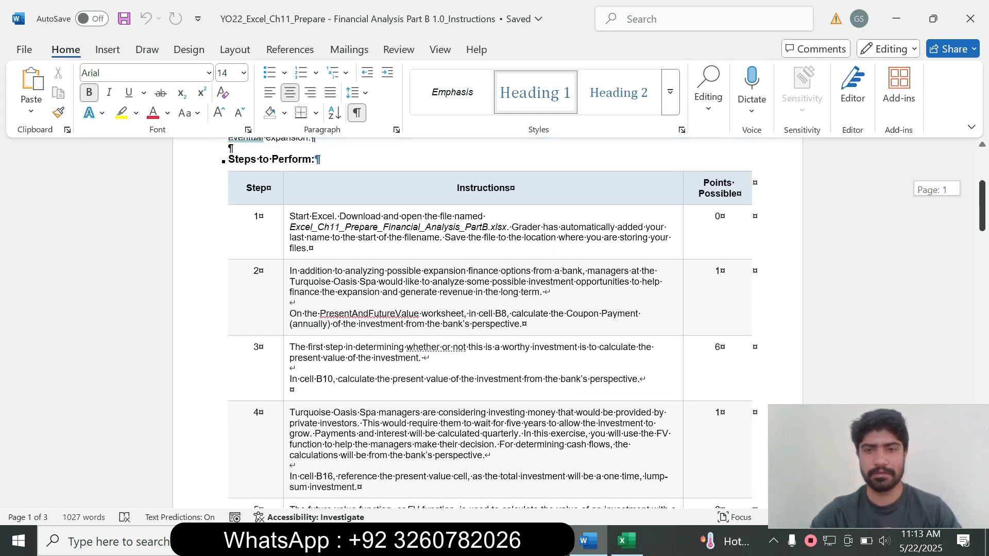
pyautogui.scroll(-1, 488, 323)
pyautogui.scroll(3, 488, 323)
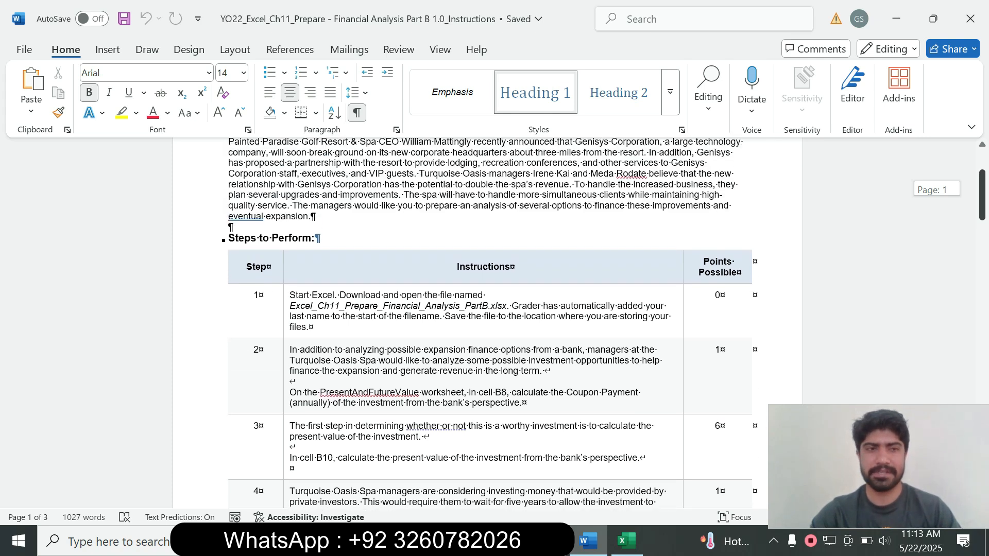
pyautogui.scroll(5, 488, 323)
pyautogui.scroll(-10, 488, 323)
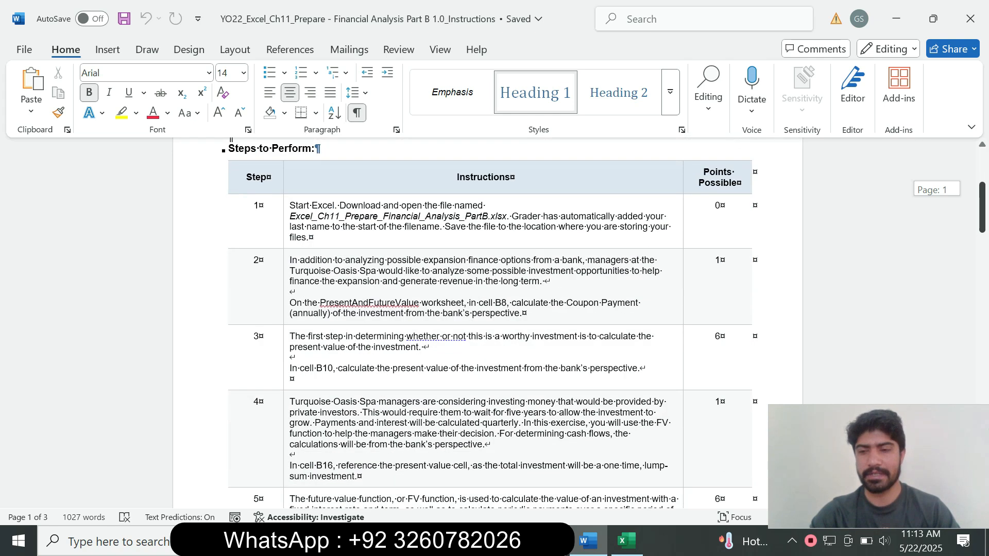
pyautogui.scroll(-5, 488, 322)
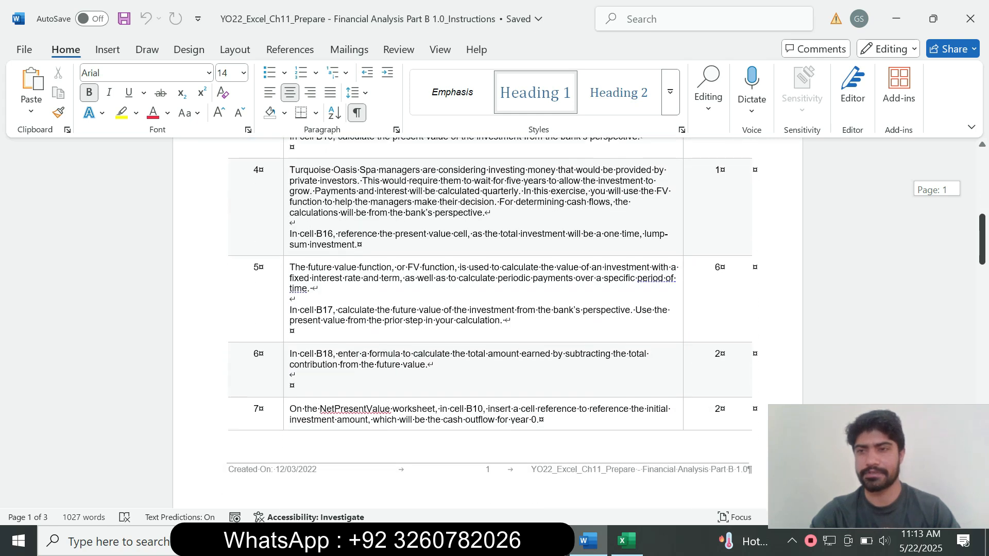
pyautogui.scroll(10, 488, 323)
pyautogui.scroll(4, 488, 323)
pyautogui.scroll(-6, 488, 323)
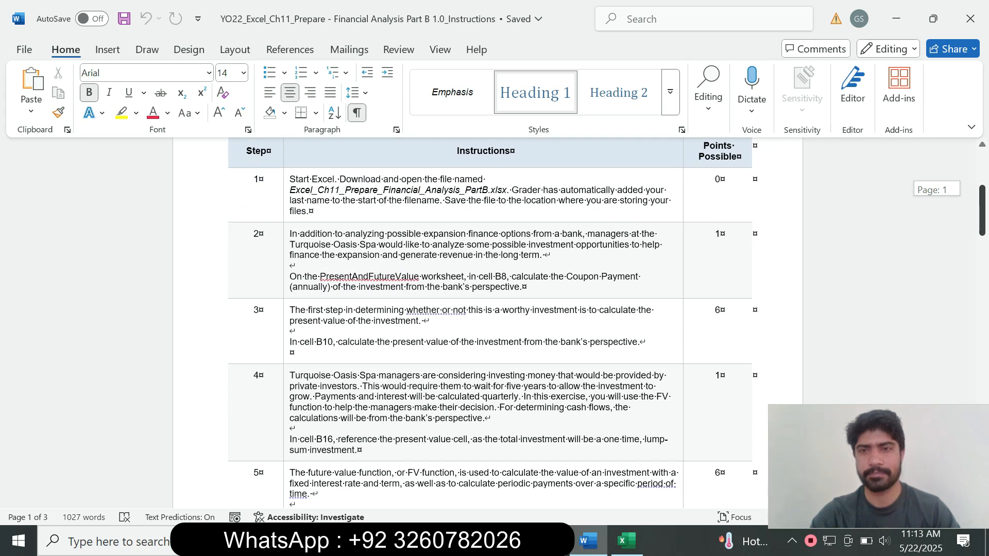
pyautogui.scroll(4, 488, 323)
pyautogui.scroll(-5, 488, 323)
pyautogui.scroll(5, 488, 323)
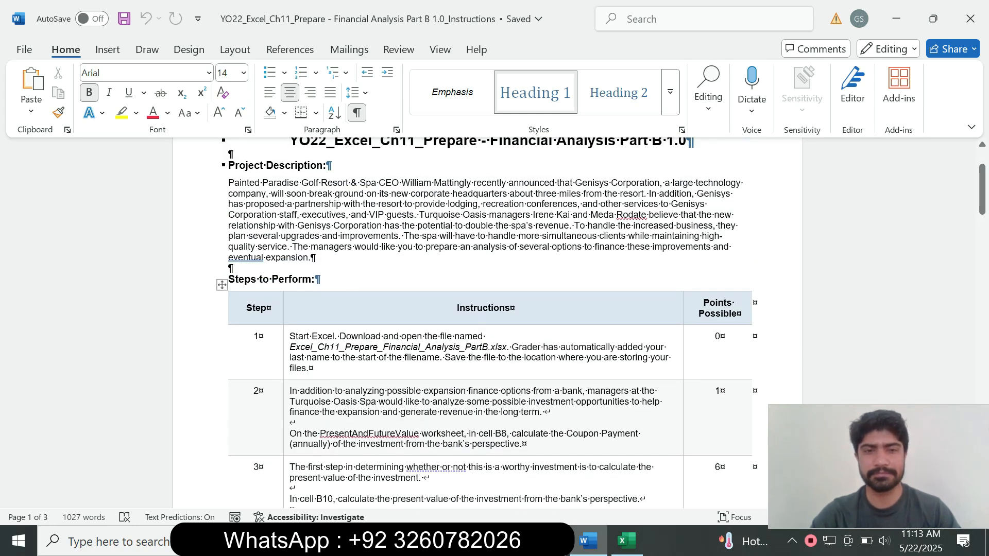
# Step: Highlight the whole step 1 instruction text in yellow
pyautogui.click(286, 351)
pyautogui.click(354, 329)
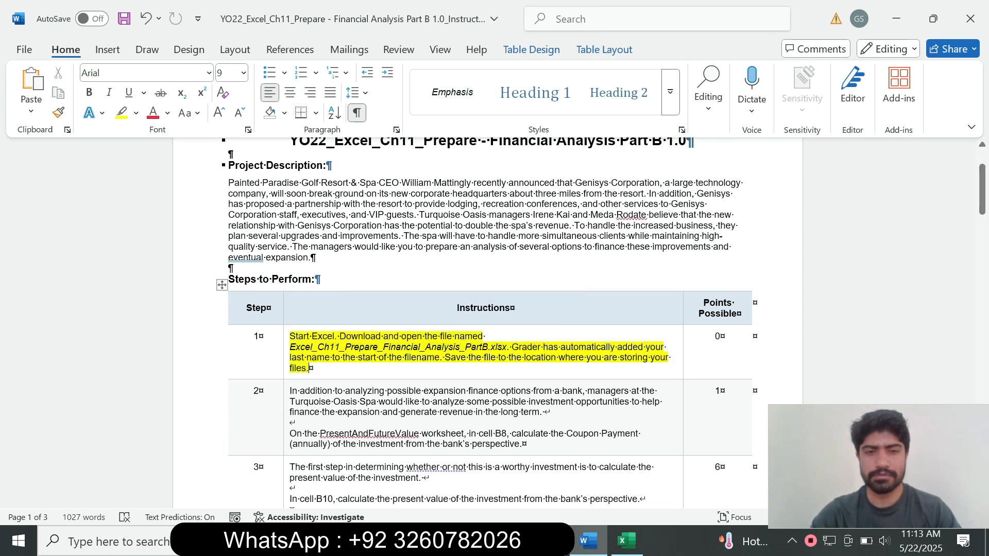
pyautogui.moveTo(290, 336); pyautogui.dragTo(310, 368)
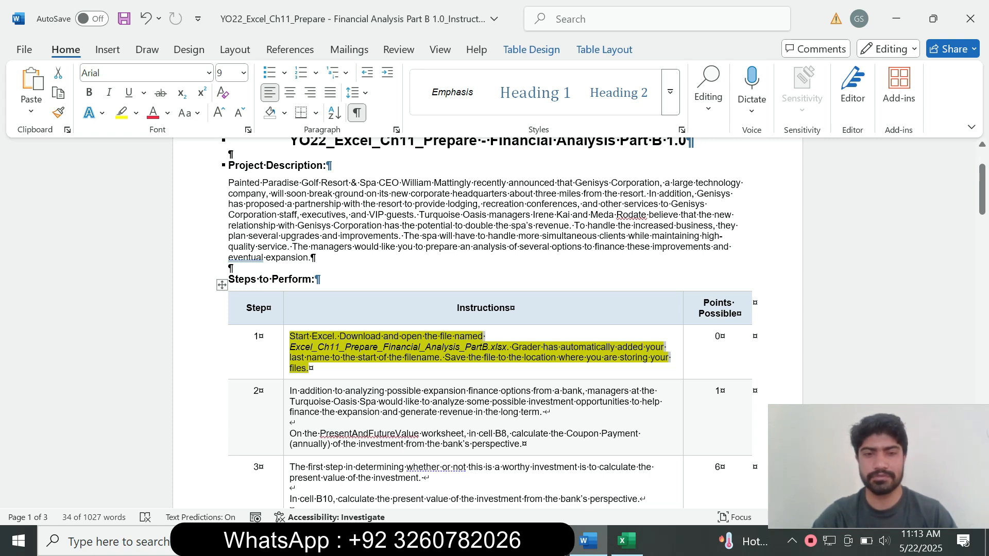
pyautogui.click(412, 367)
# Step: Switch to the Excel workbook to view its PresentAndFutureValue worksheet, and return to the Word instructions
pyautogui.click(627, 540)
pyautogui.click(279, 300)
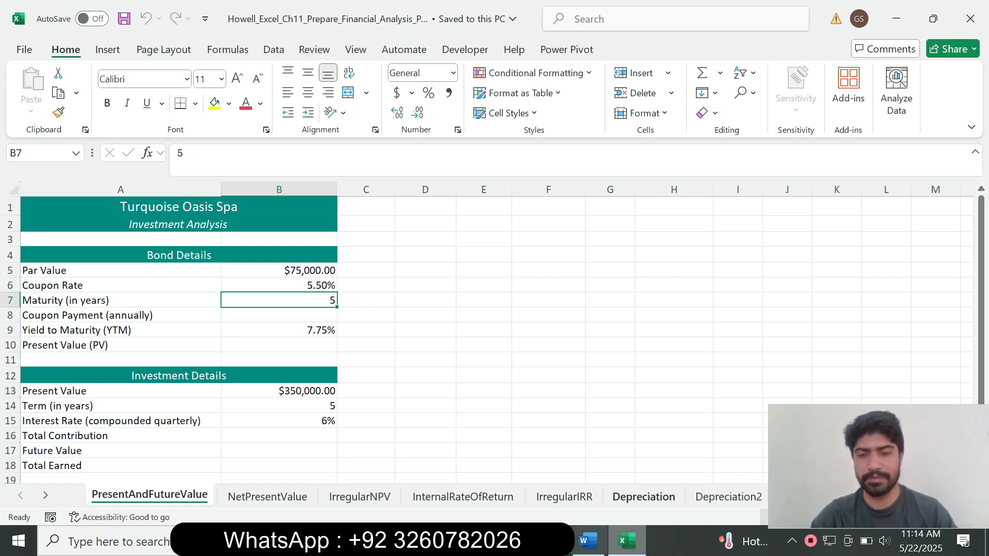
pyautogui.click(588, 541)
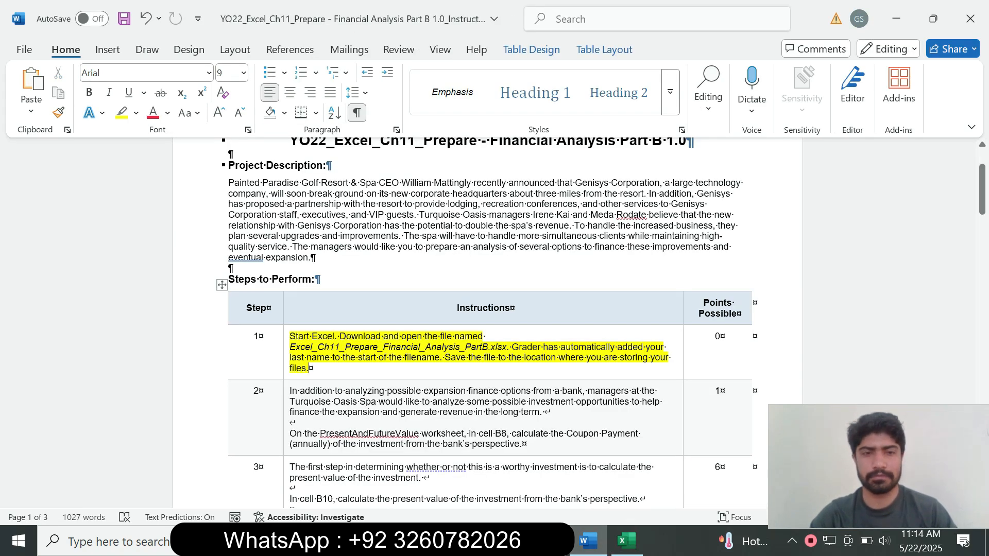
# Step: Remove the highlight from the step 1 instruction text
pyautogui.moveTo(309, 369); pyautogui.dragTo(290, 337)
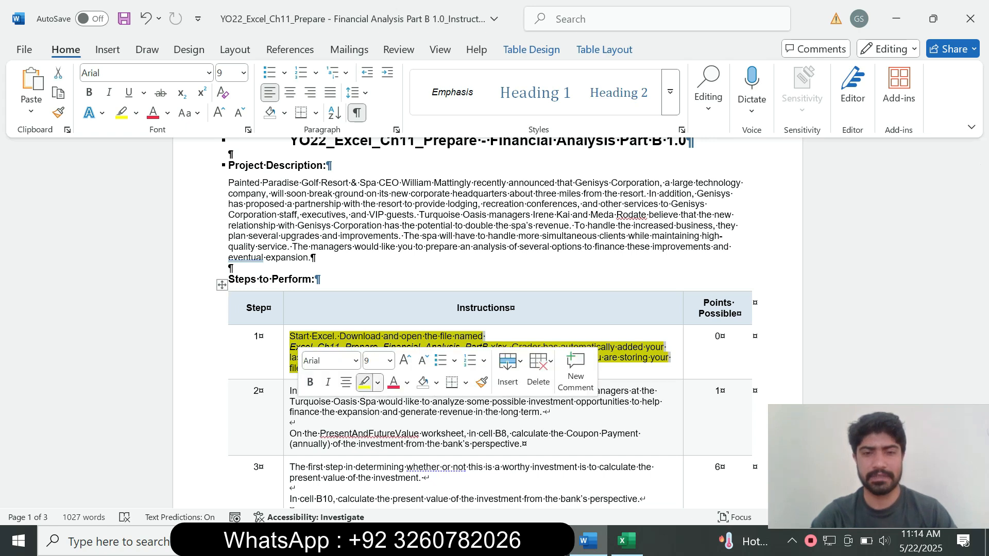
pyautogui.click(378, 382)
pyautogui.click(403, 338)
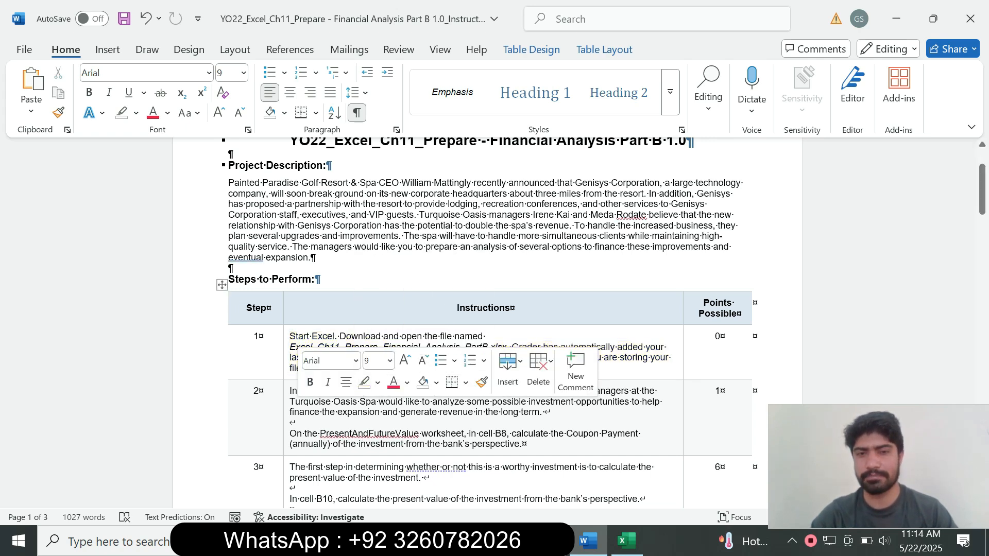
# Step: Set the step 2 instruction text to font size 14 and highlight it in turquoise
pyautogui.moveTo(982, 190); pyautogui.dragTo(982, 213)
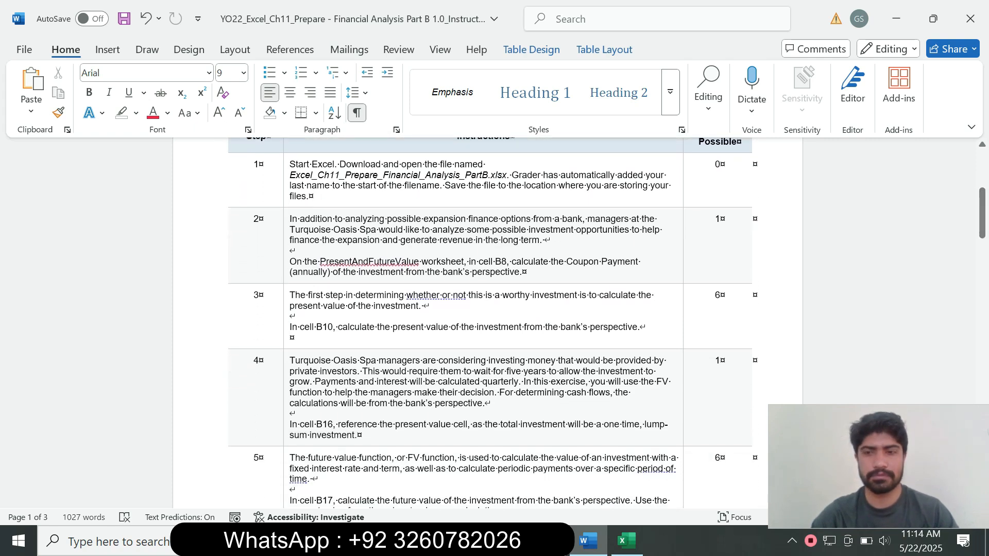
pyautogui.click(286, 251)
pyautogui.click(376, 208)
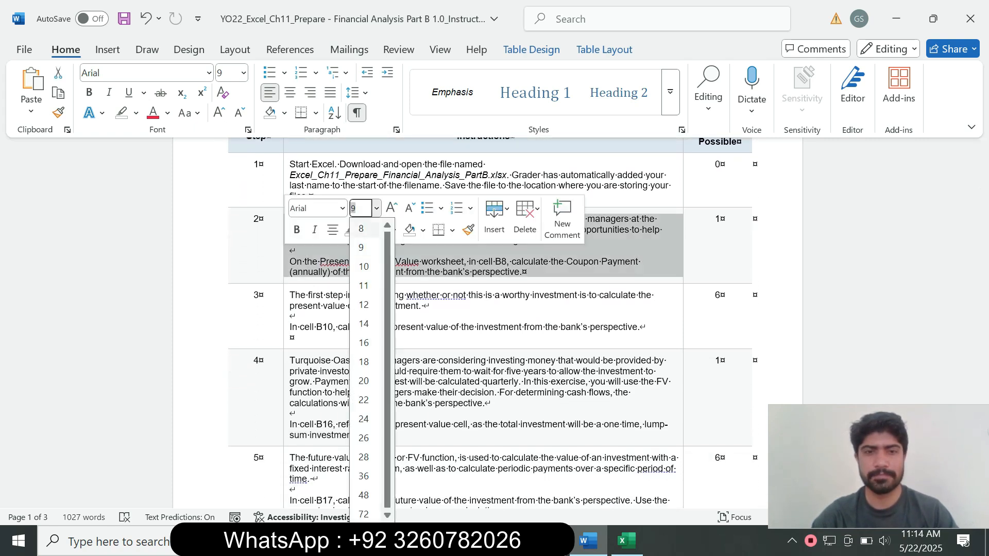
pyautogui.click(363, 323)
pyautogui.click(364, 230)
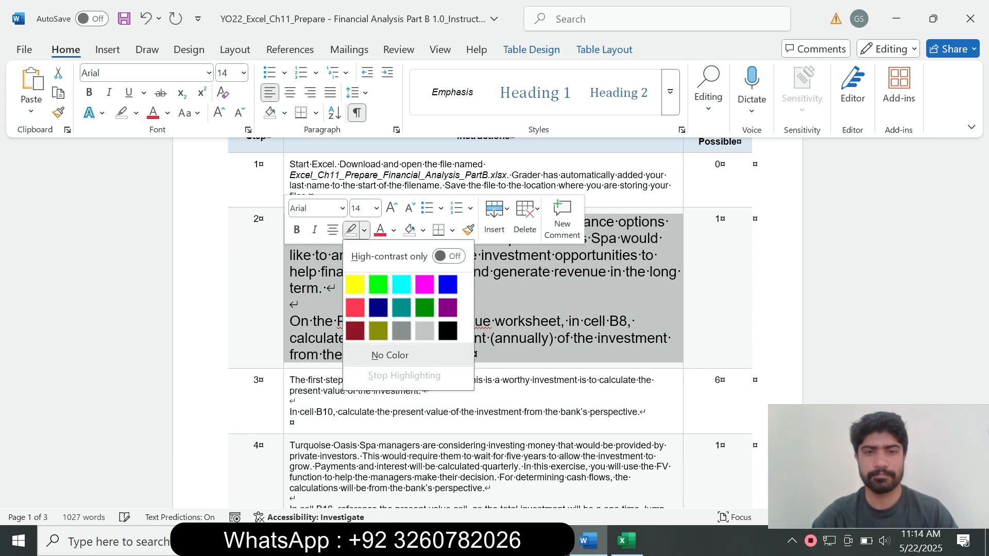
pyautogui.click(401, 285)
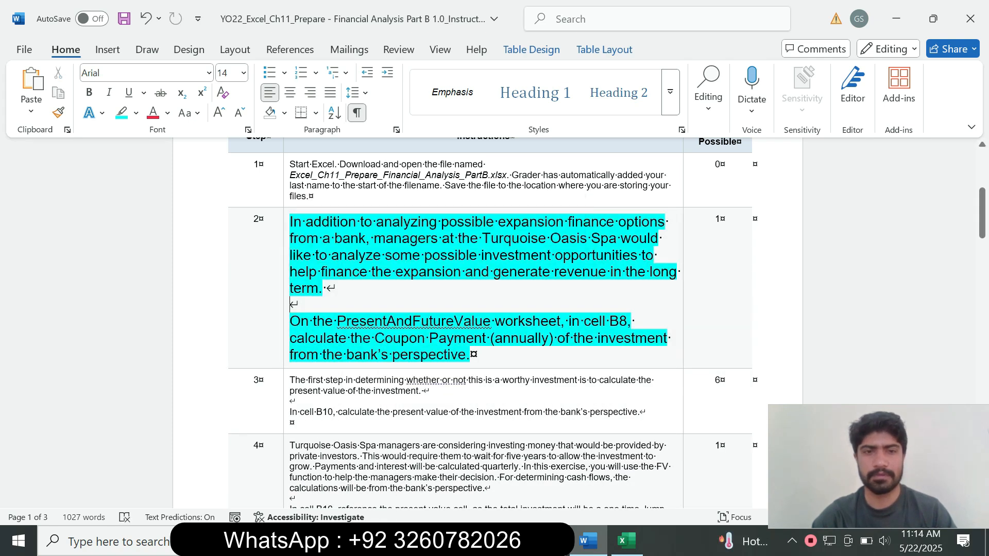
# Step: Read the step 2 coupon payment task and compare it with the PresentAndFutureValue worksheet in Excel
pyautogui.moveTo(289, 315); pyautogui.dragTo(469, 355)
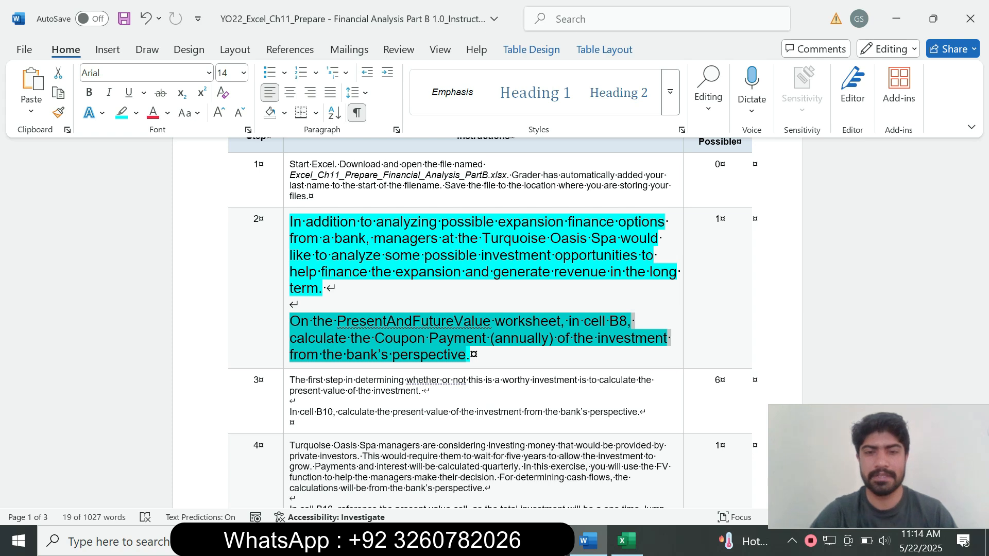
pyautogui.click(448, 355)
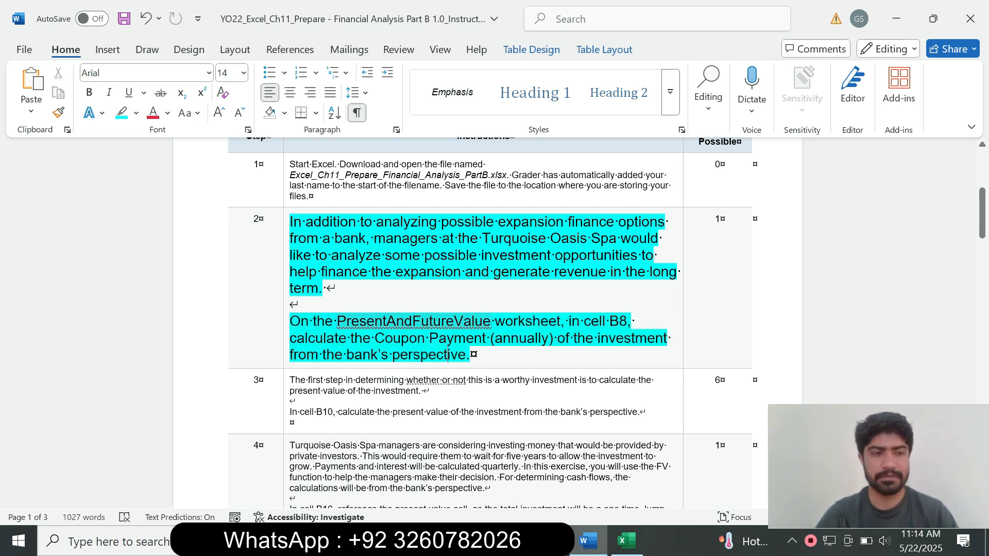
pyautogui.moveTo(359, 322); pyautogui.dragTo(490, 322)
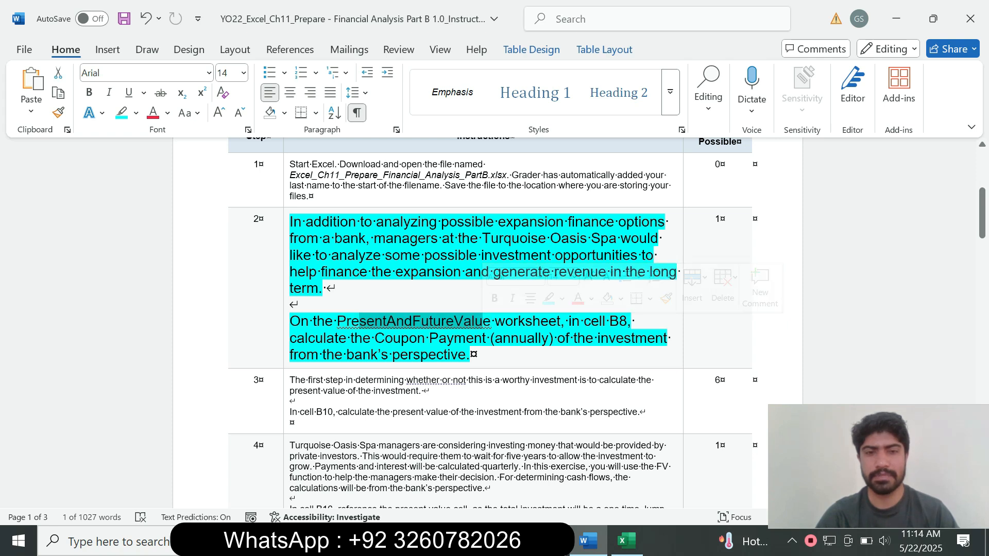
pyautogui.click(626, 540)
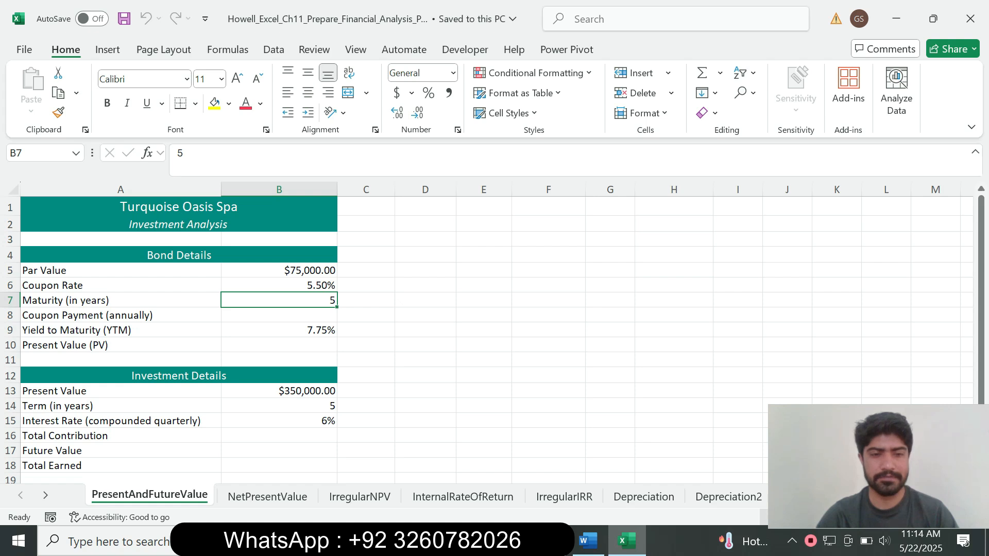
pyautogui.click(587, 541)
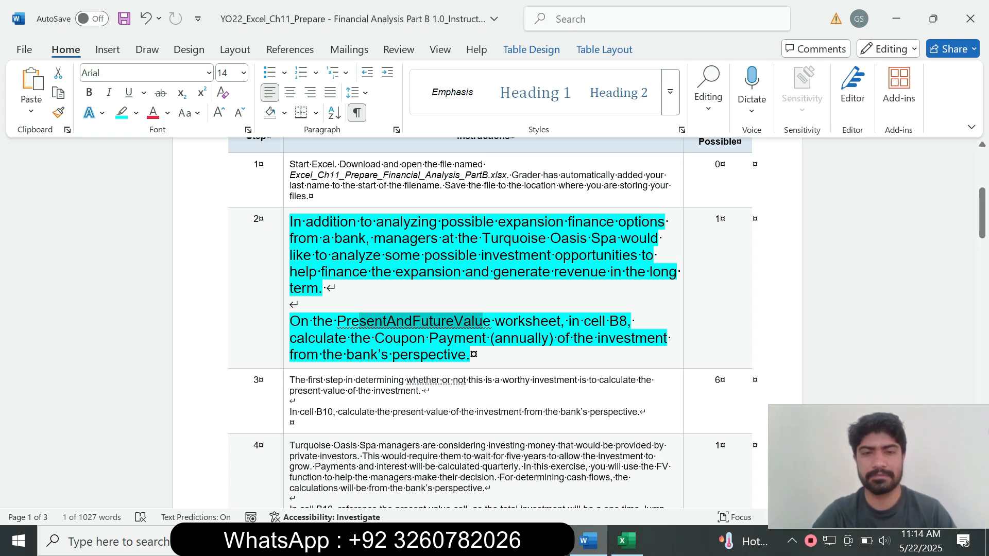
pyautogui.click(625, 541)
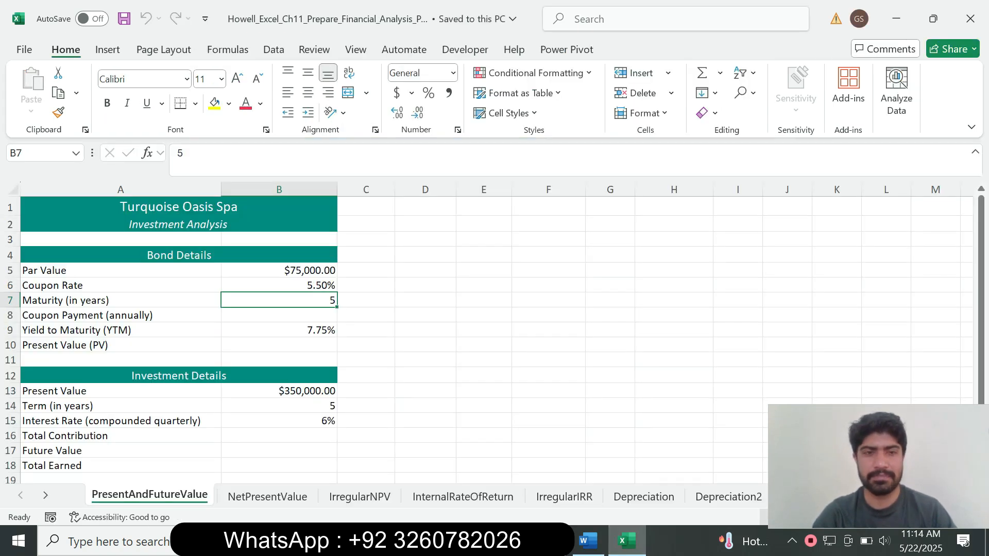
# Step: Calculate the annual coupon payment in cell B8 of PresentAndFutureValue with the formula =B6*B5
pyautogui.click(279, 315)
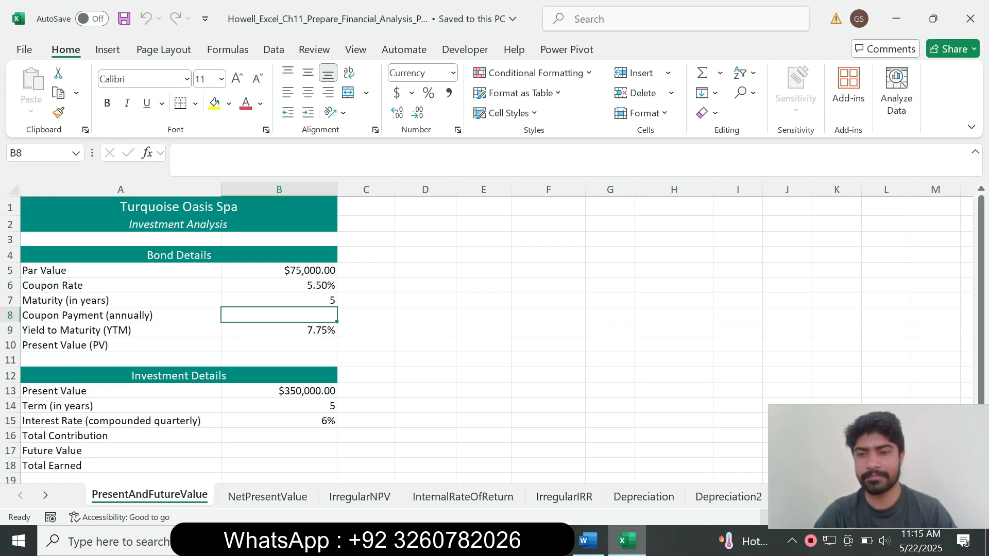
pyautogui.click(588, 541)
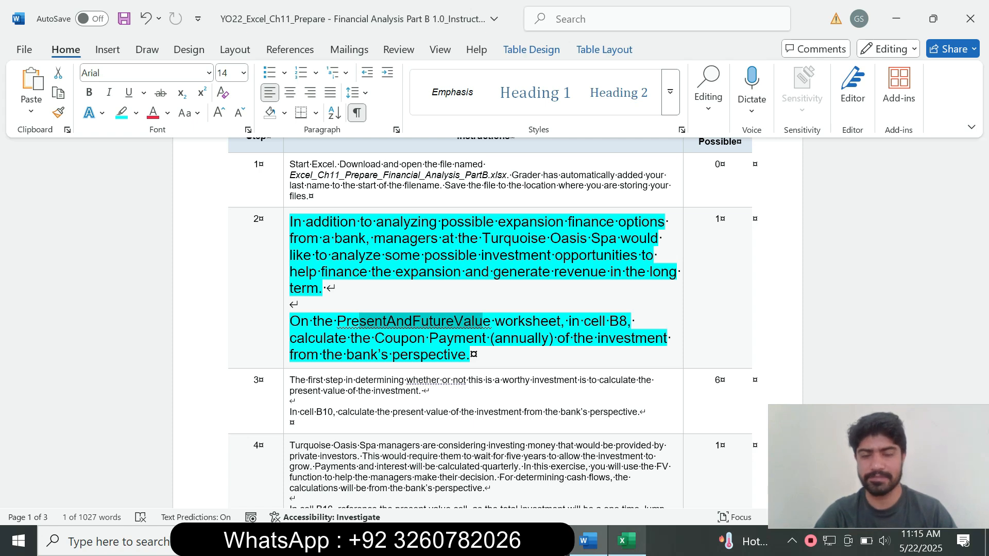
pyautogui.click(627, 540)
pyautogui.write('=')
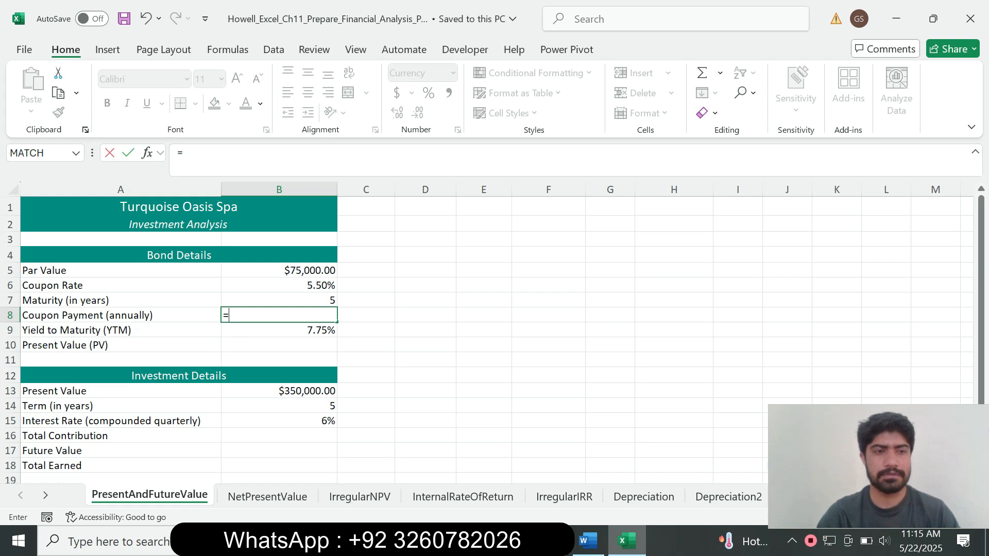
pyautogui.press('Up')
pyautogui.press('Up')
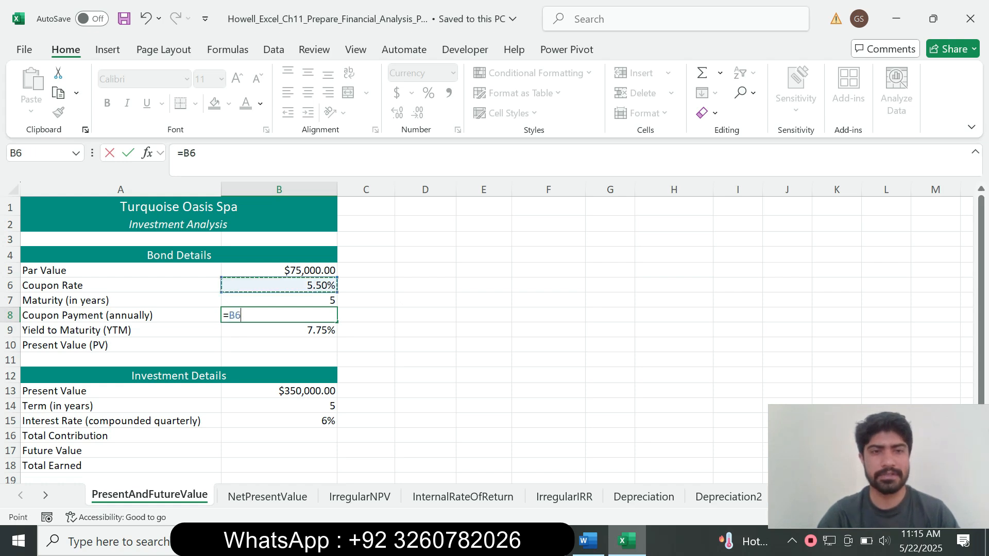
pyautogui.write('*')
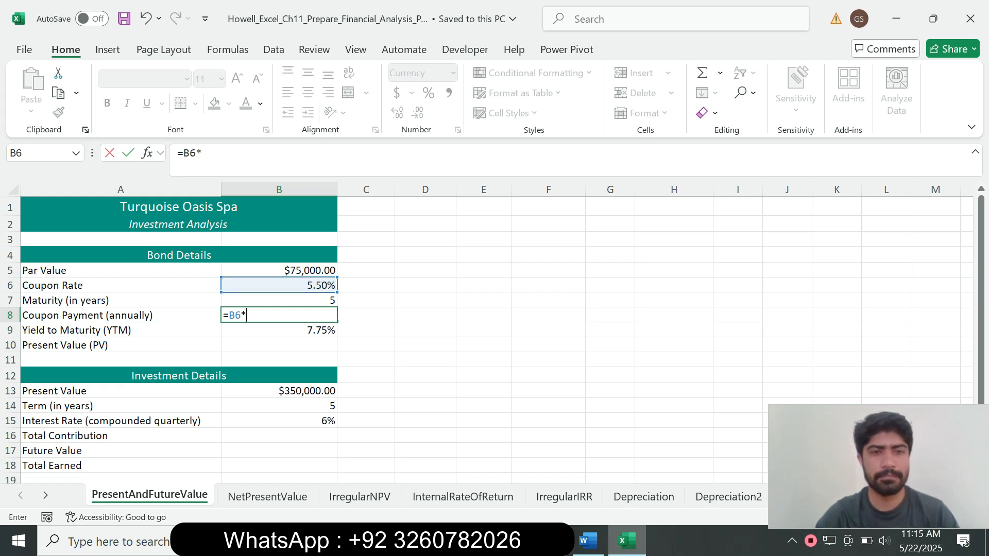
pyautogui.press('Up')
pyautogui.press('Up')
pyautogui.press('Up')
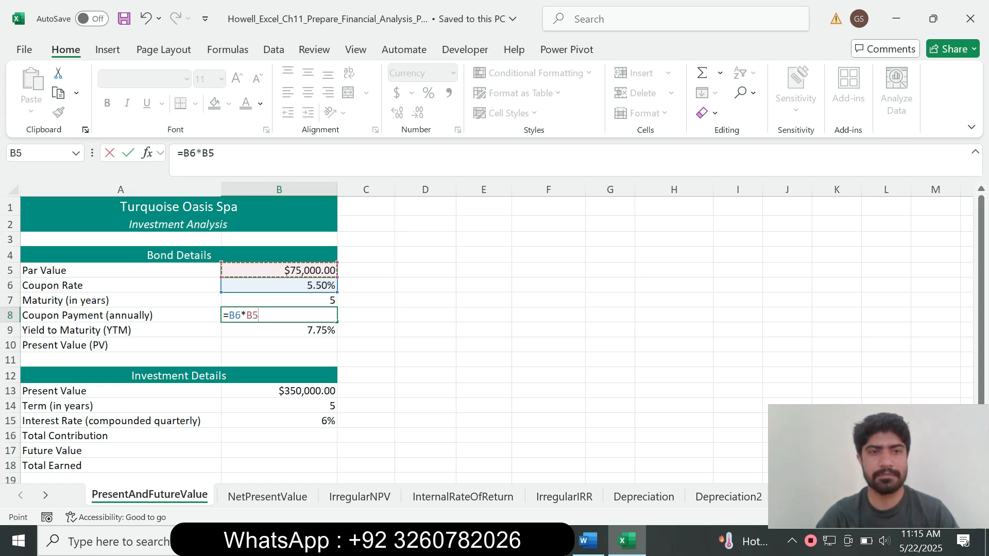
pyautogui.press('Return')
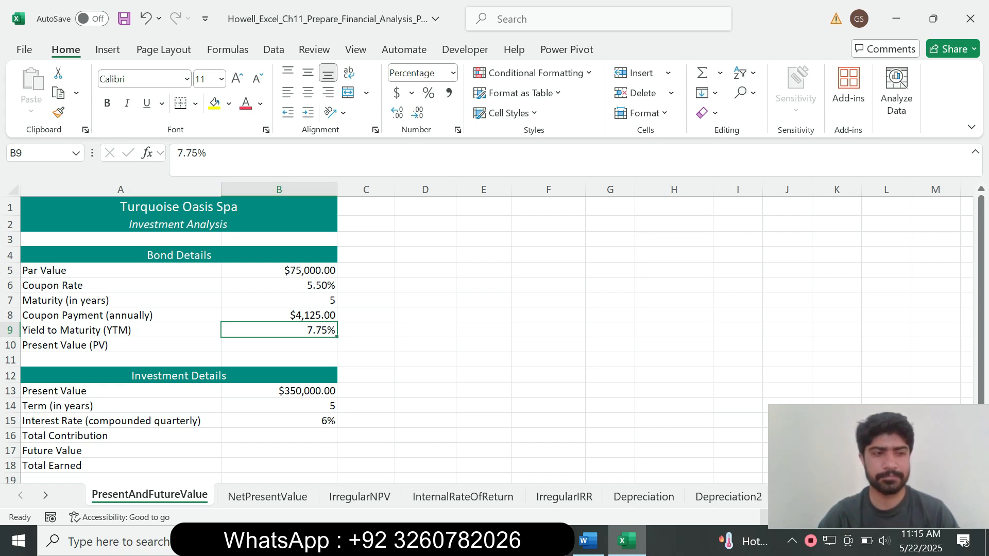
# Step: Switch to the Word instructions, set the step 2 text to font size 9 and remove its highlight
pyautogui.click(587, 540)
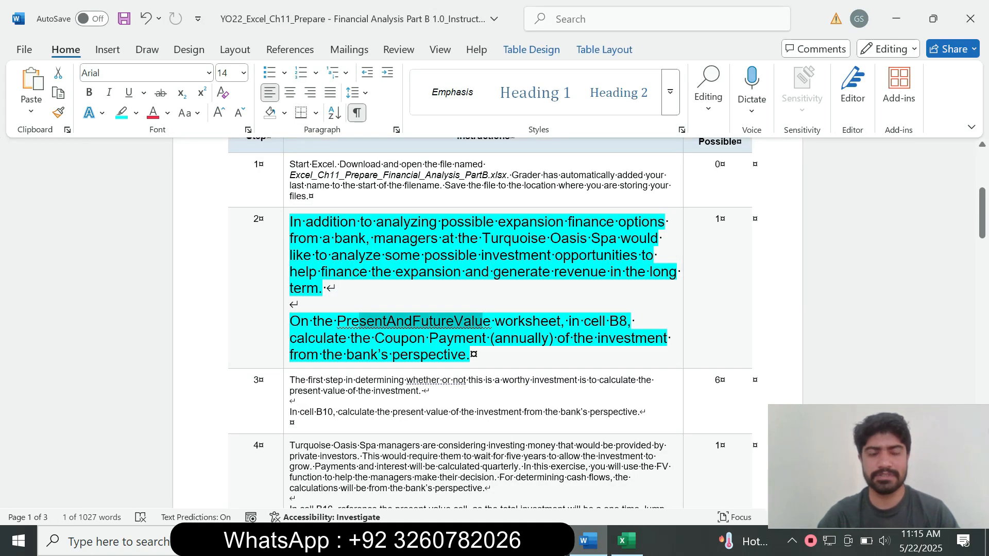
pyautogui.click(286, 355)
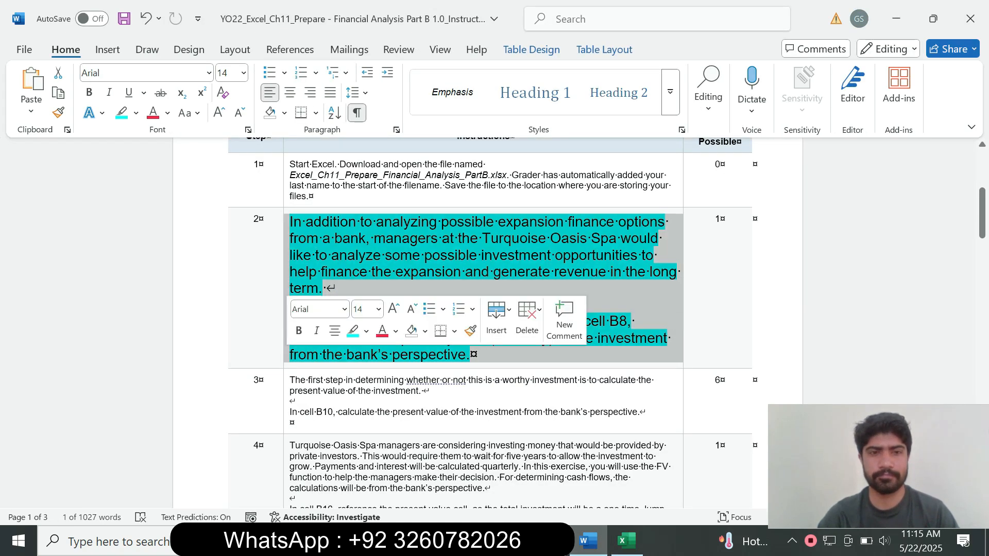
pyautogui.click(378, 309)
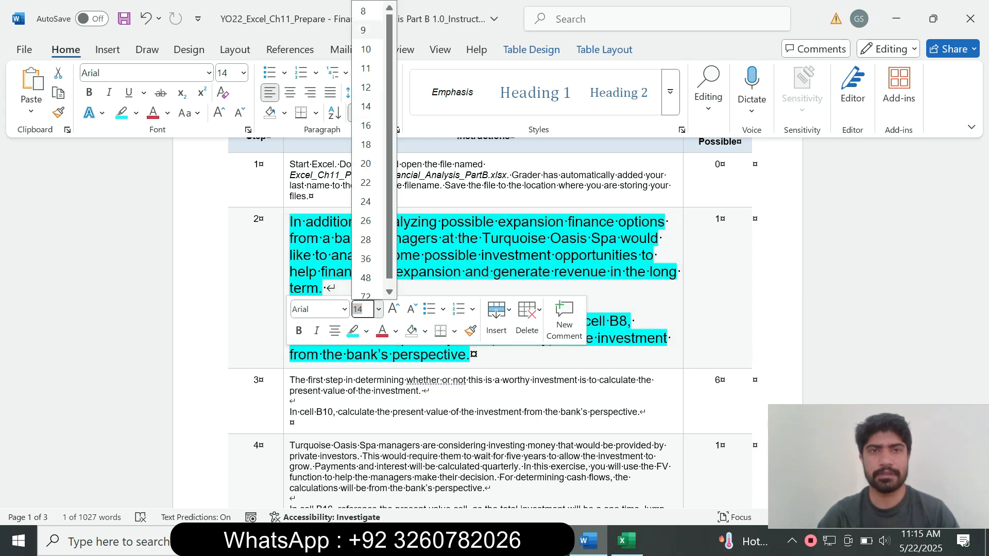
pyautogui.click(367, 30)
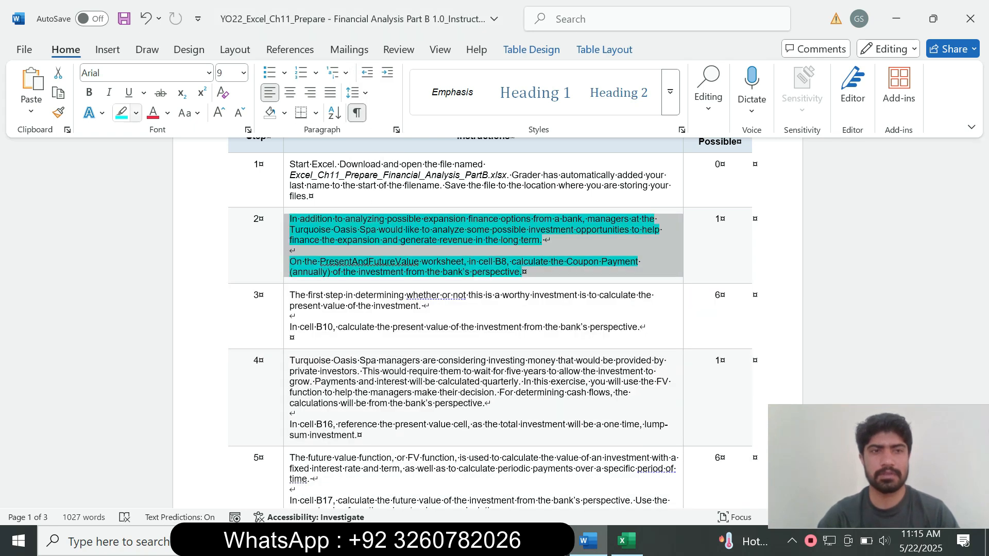
pyautogui.click(136, 113)
pyautogui.click(160, 237)
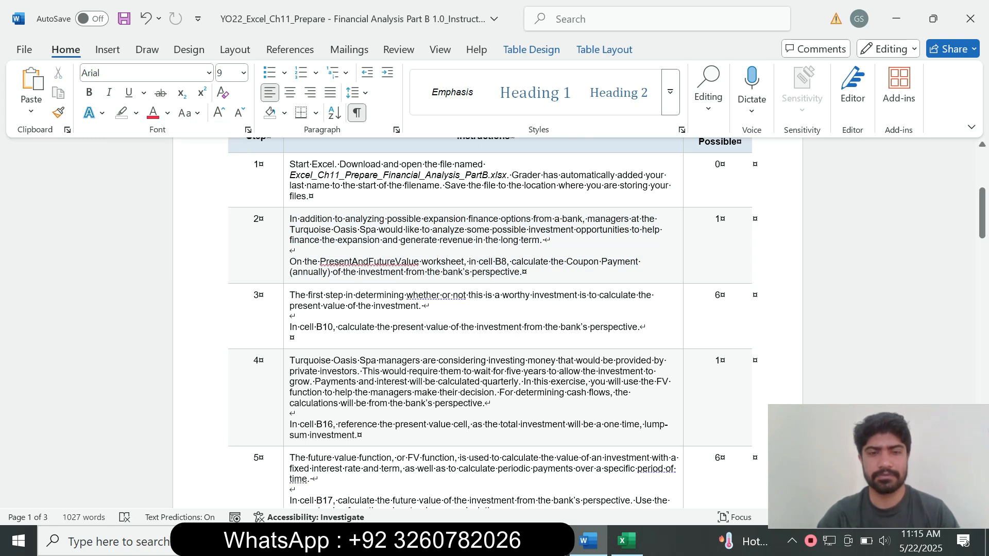
# Step: Set the step 3 instruction text to font size 14 and highlight it in turquoise
pyautogui.click(286, 328)
pyautogui.click(379, 284)
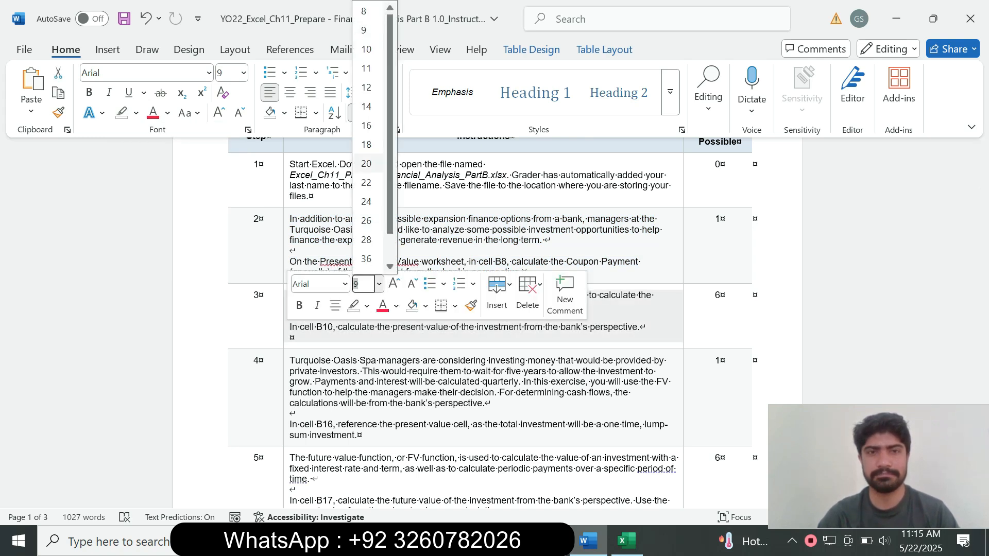
pyautogui.click(366, 106)
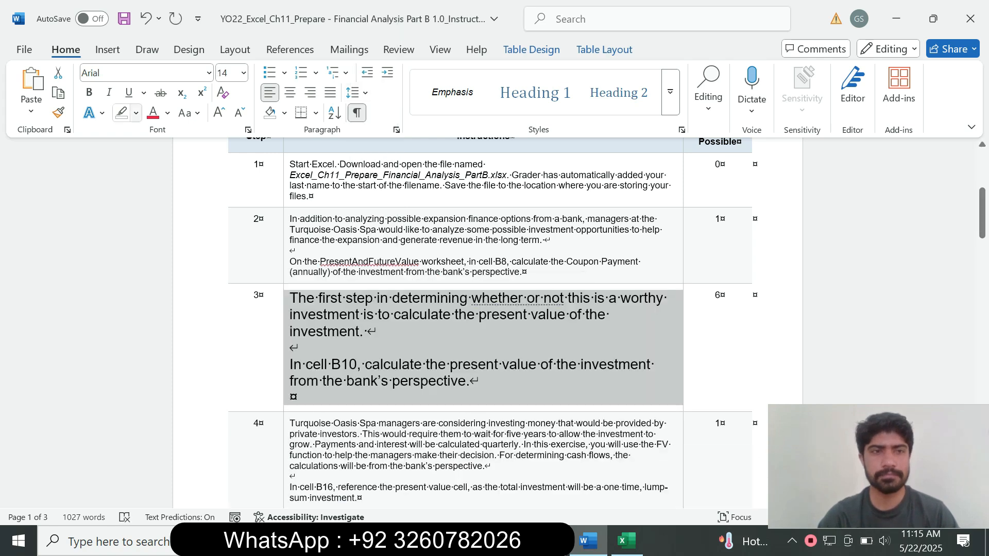
pyautogui.click(136, 113)
pyautogui.click(172, 166)
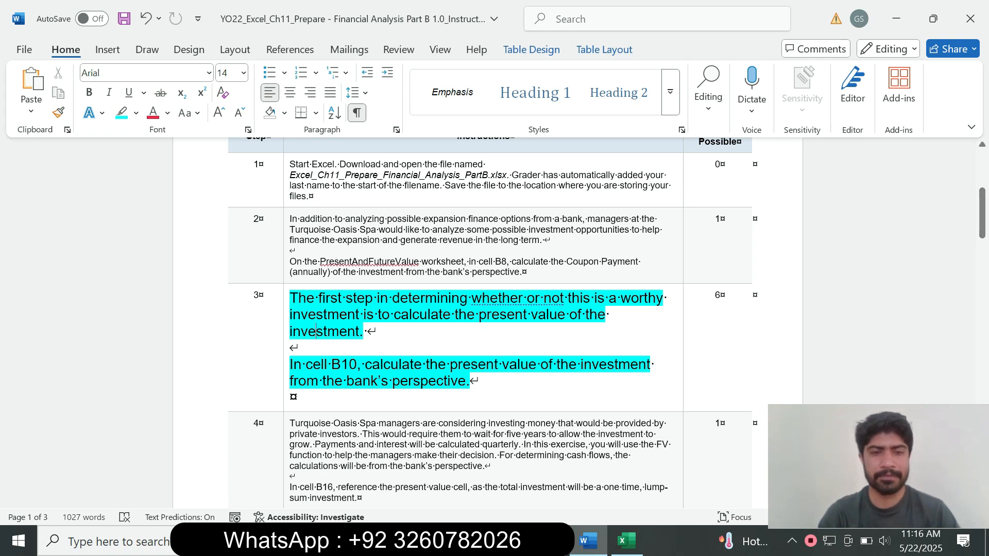
# Step: Review the step 3 task, switch to Excel and calculate the present value in PresentAndFutureValue cell B10 with =PV(B9,B7,B8,B5)
pyautogui.moveTo(305, 364); pyautogui.dragTo(425, 364)
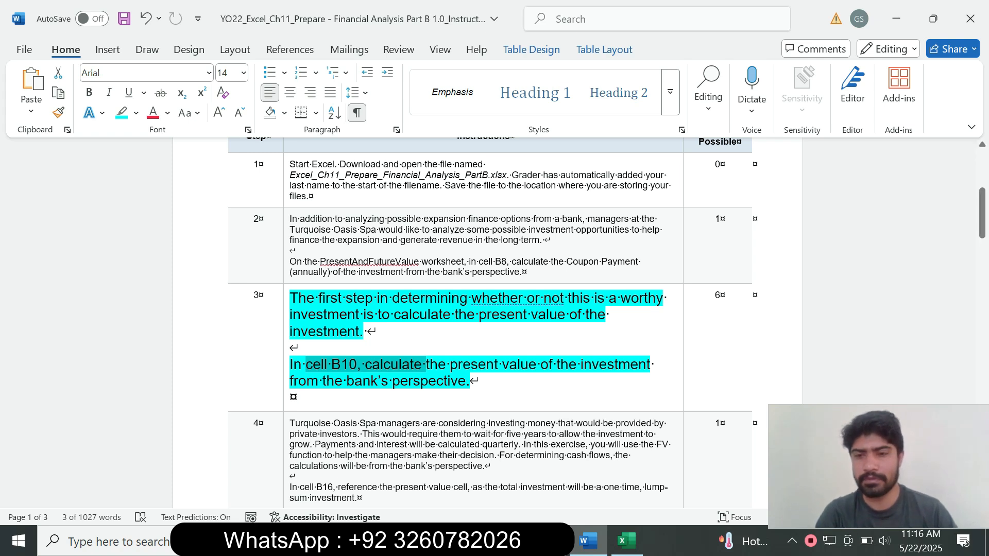
pyautogui.click(626, 541)
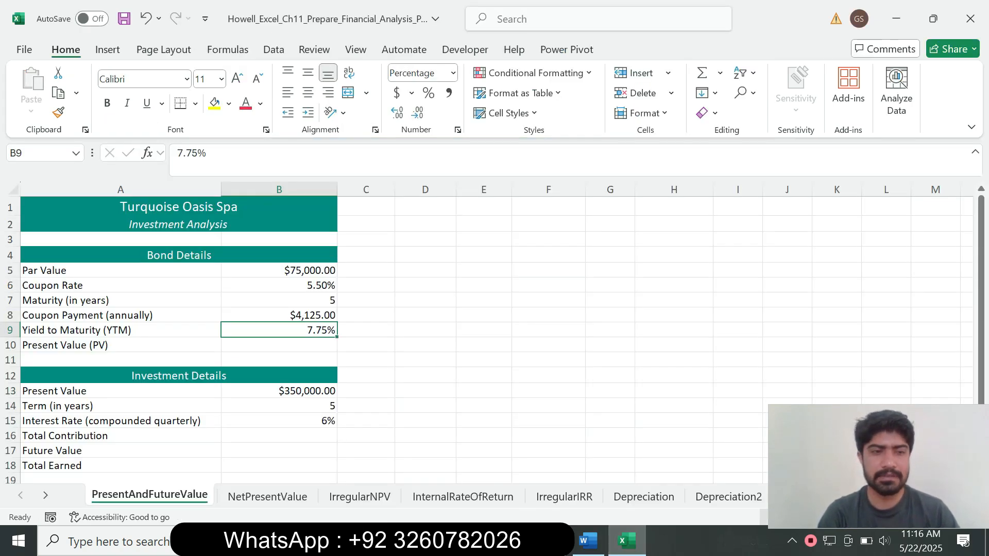
pyautogui.click(278, 345)
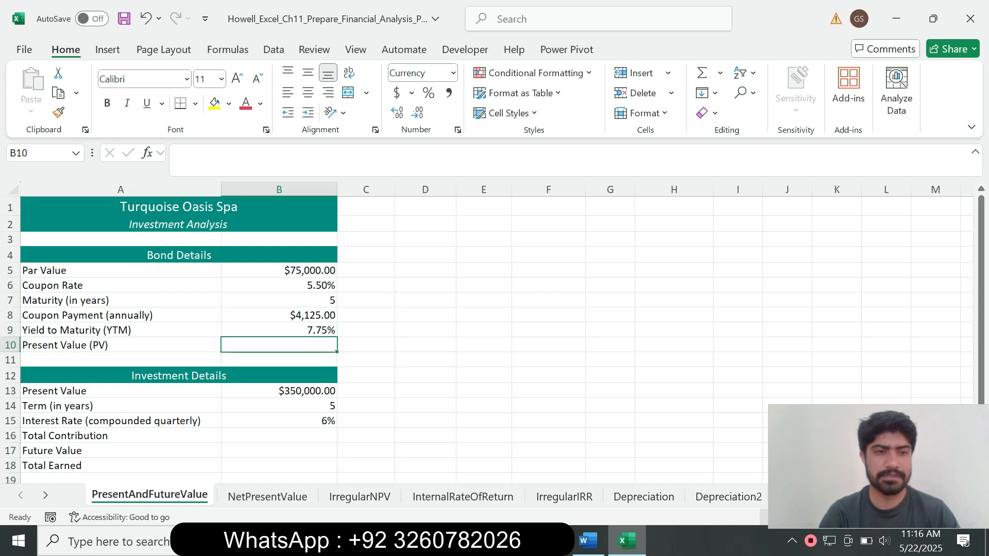
pyautogui.click(587, 540)
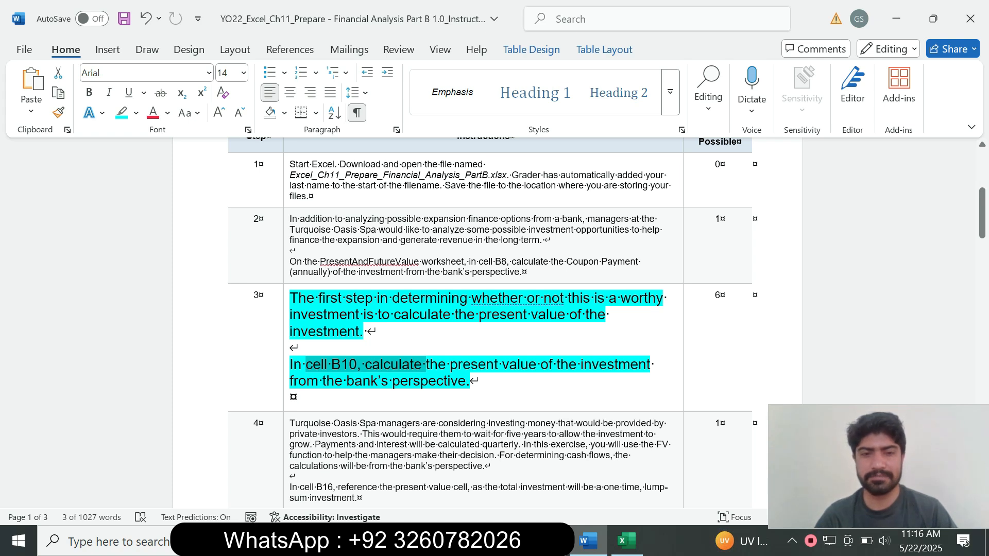
pyautogui.hotkey('alt', 'Tab')
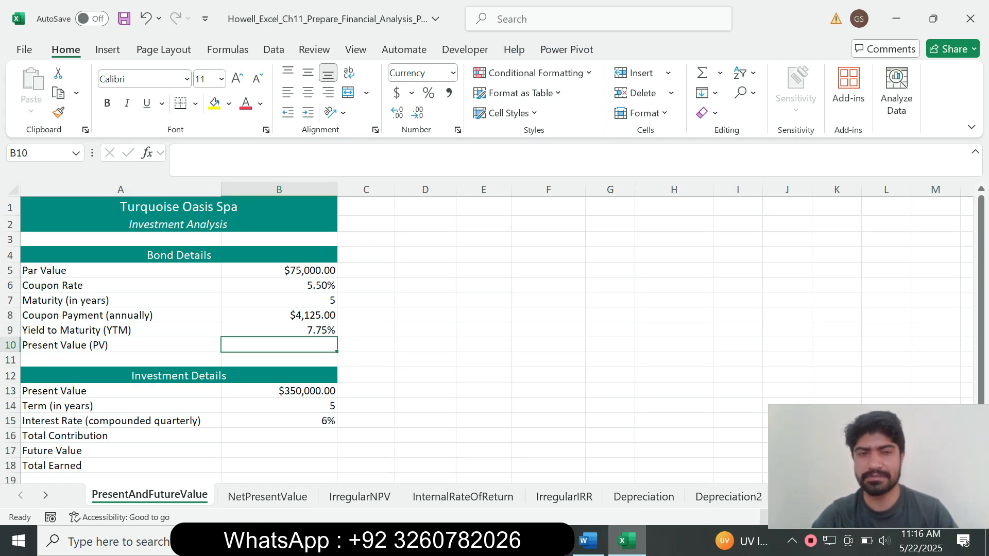
pyautogui.write('=pv')
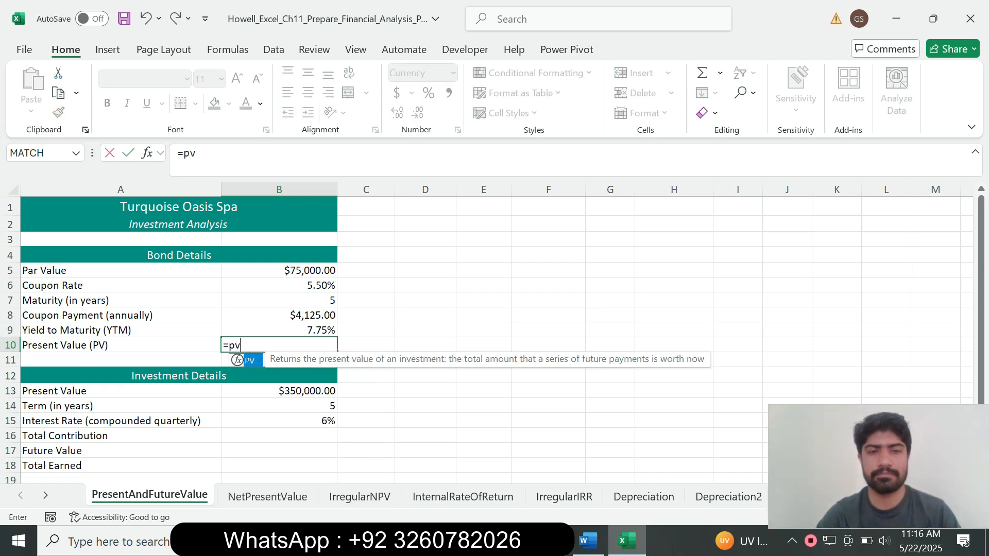
pyautogui.press('Tab')
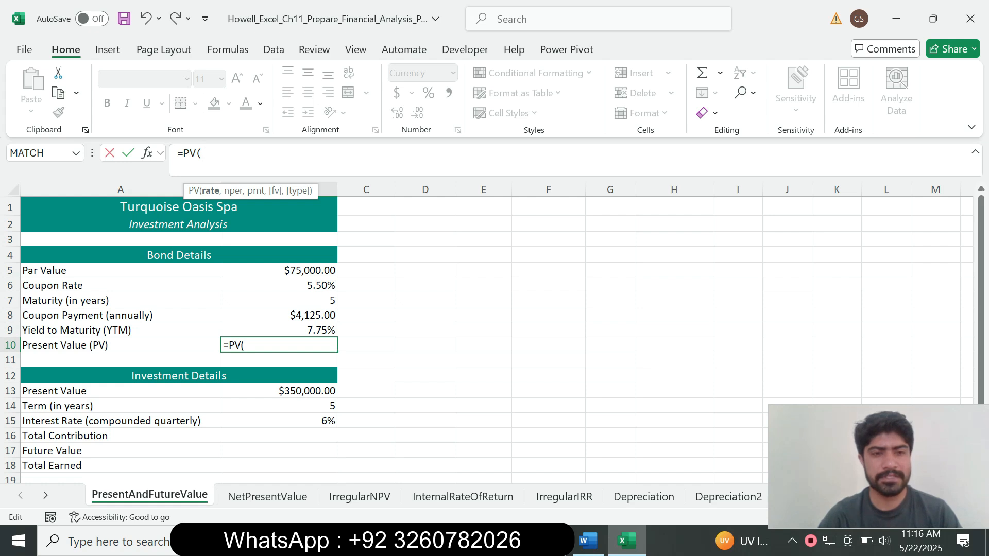
pyautogui.click(279, 330)
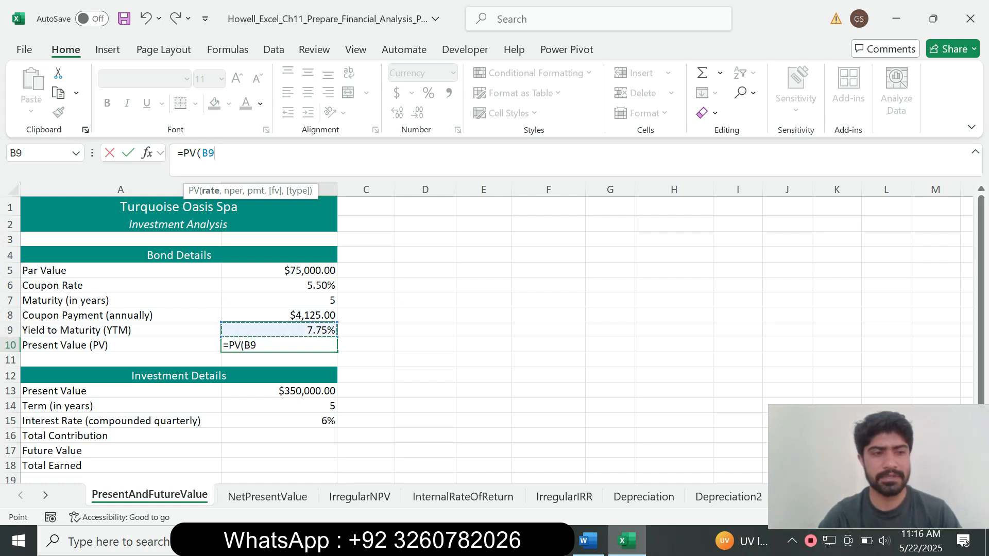
pyautogui.write(',')
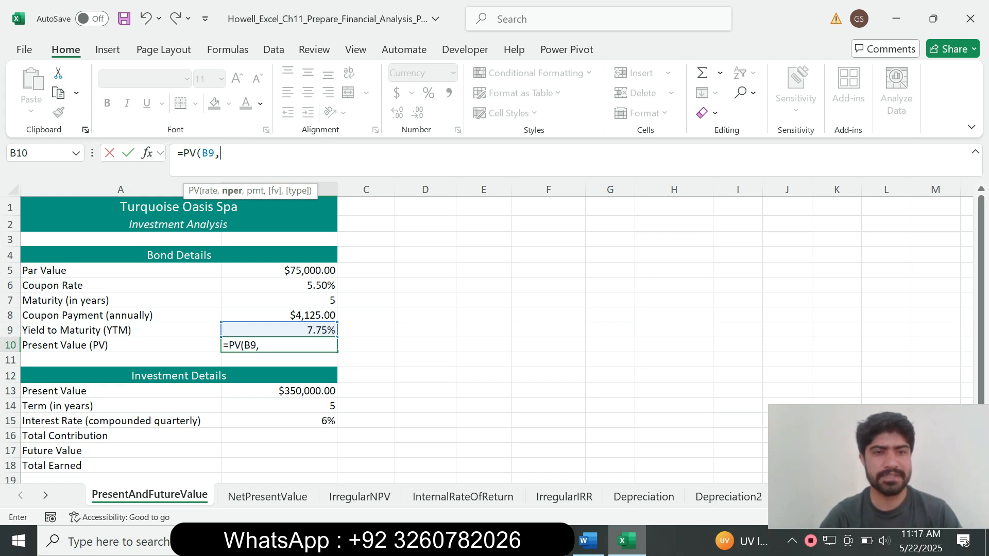
pyautogui.click(279, 301)
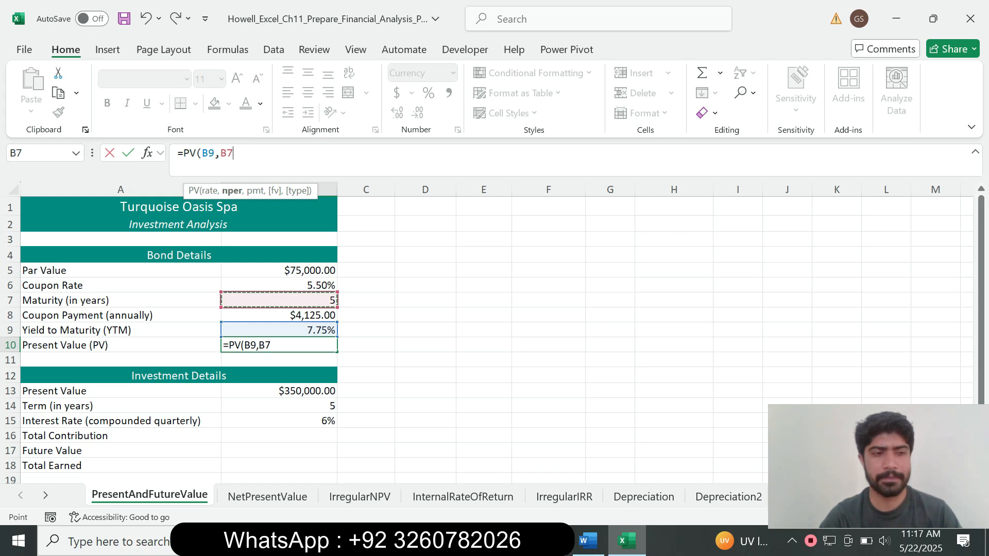
pyautogui.write(',')
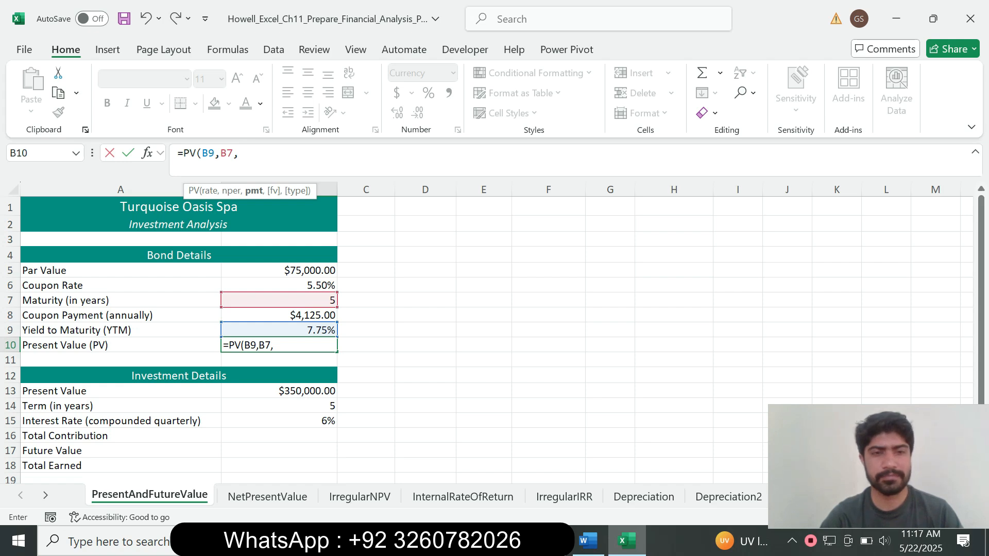
pyautogui.click(279, 315)
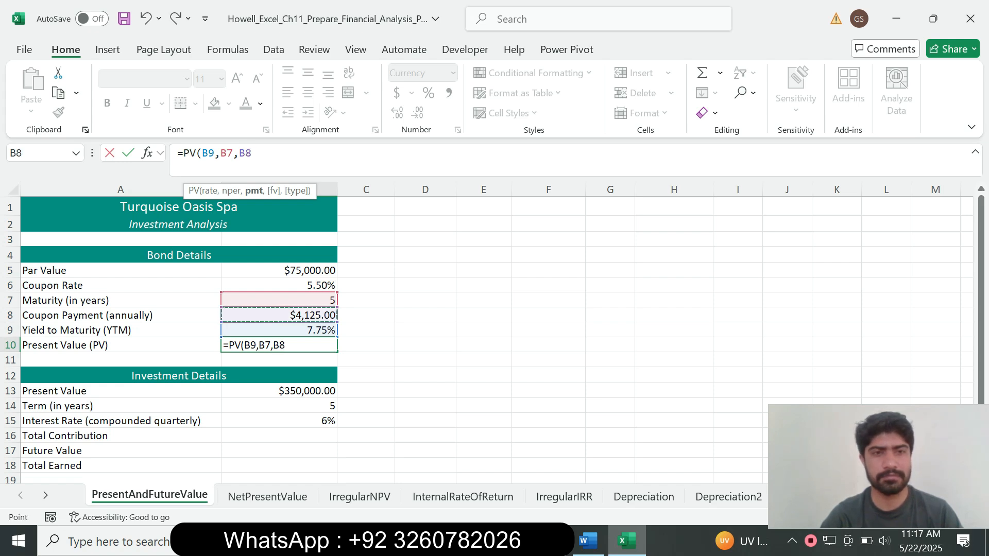
pyautogui.write(',')
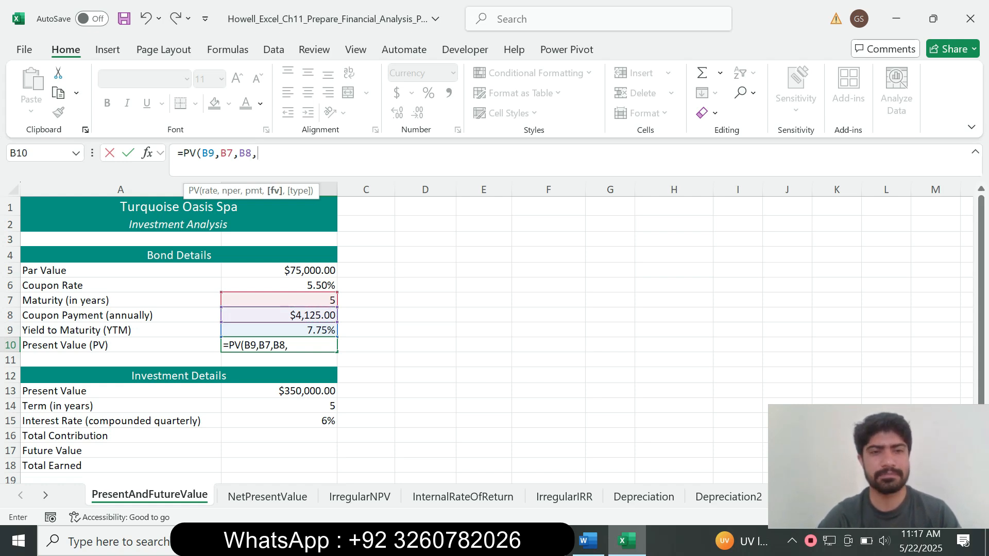
pyautogui.click(279, 270)
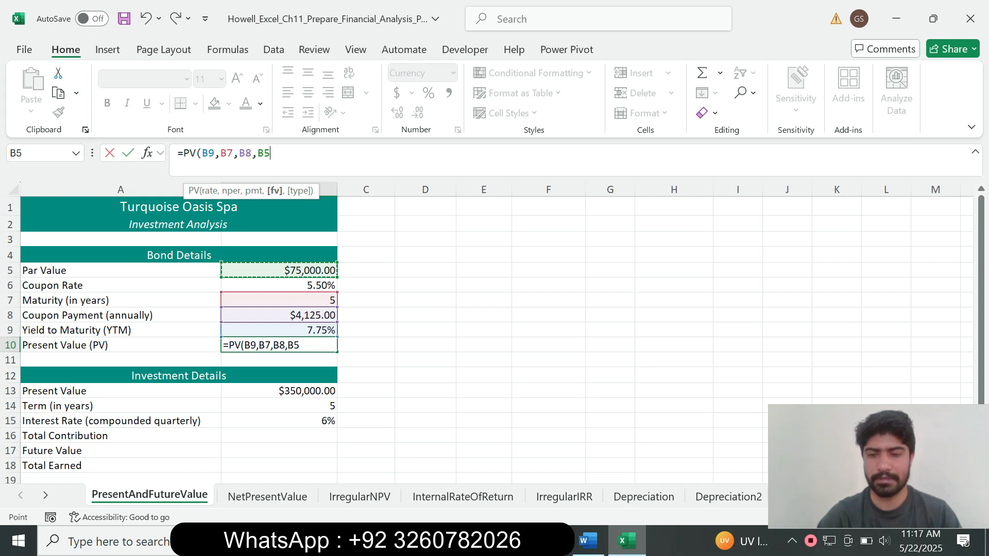
pyautogui.write(')')
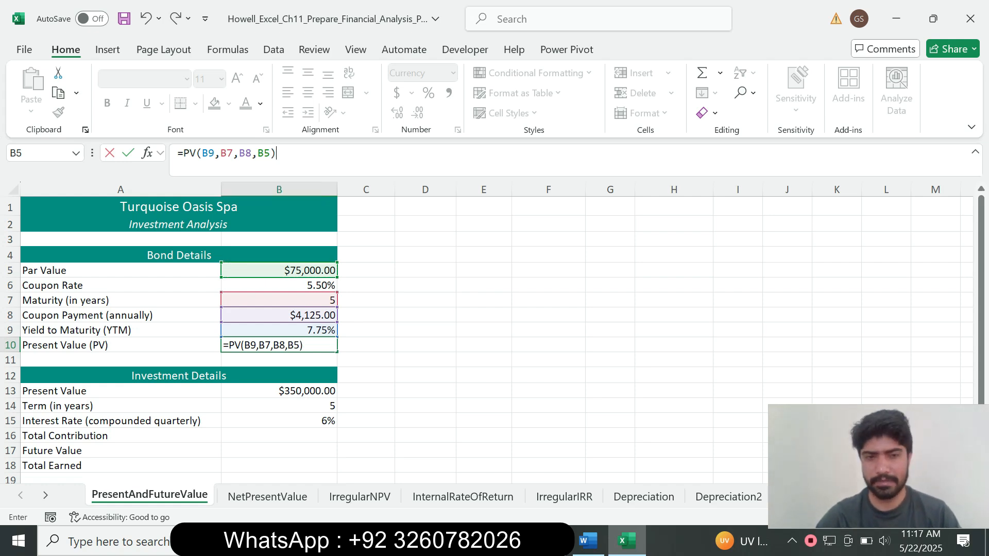
pyautogui.press('Return')
pyautogui.click(278, 345)
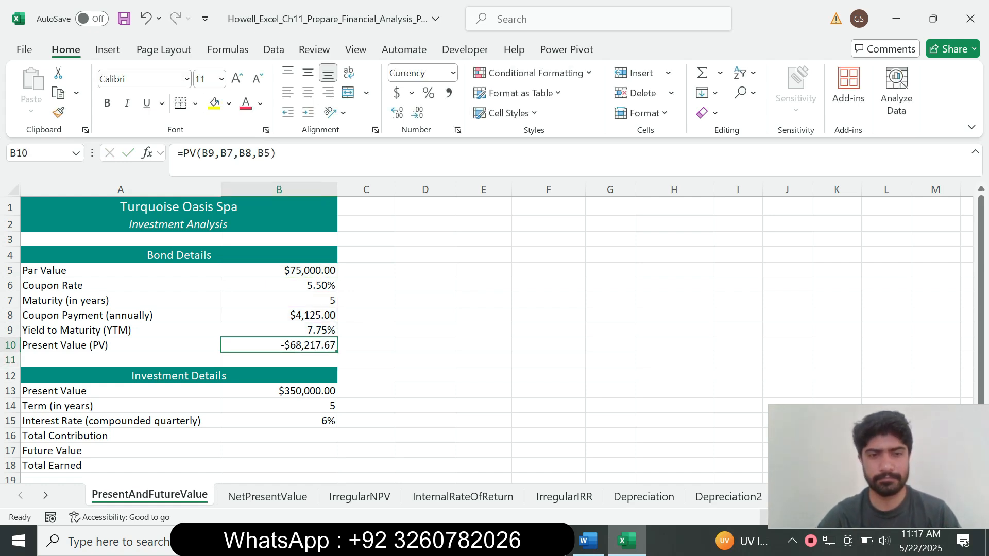
# Step: Recheck the bank's perspective requirement in the Word instructions, and in Excel negate the B10 formula to =-PV(B9,B7,B8,B5)
pyautogui.click(587, 541)
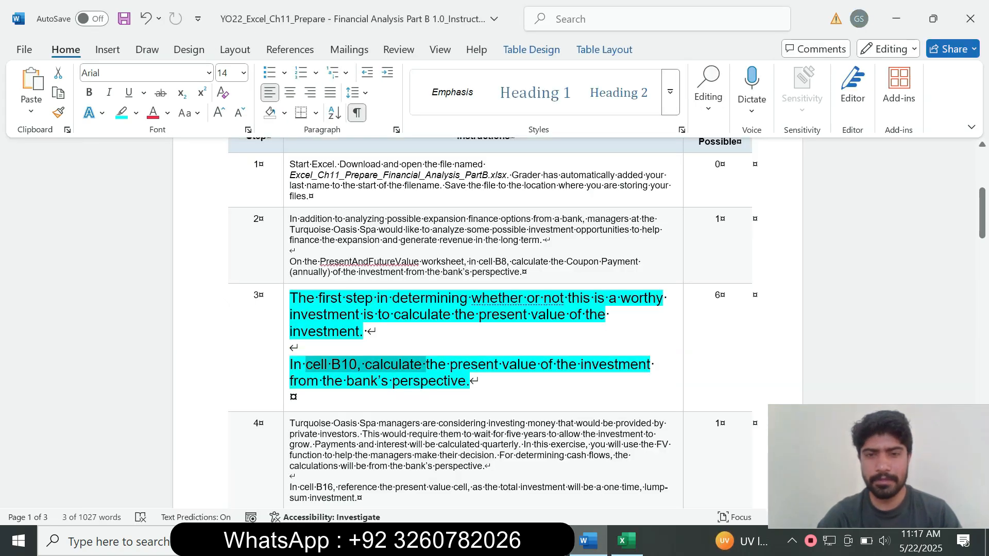
pyautogui.rightClick(491, 384)
pyautogui.click(488, 385)
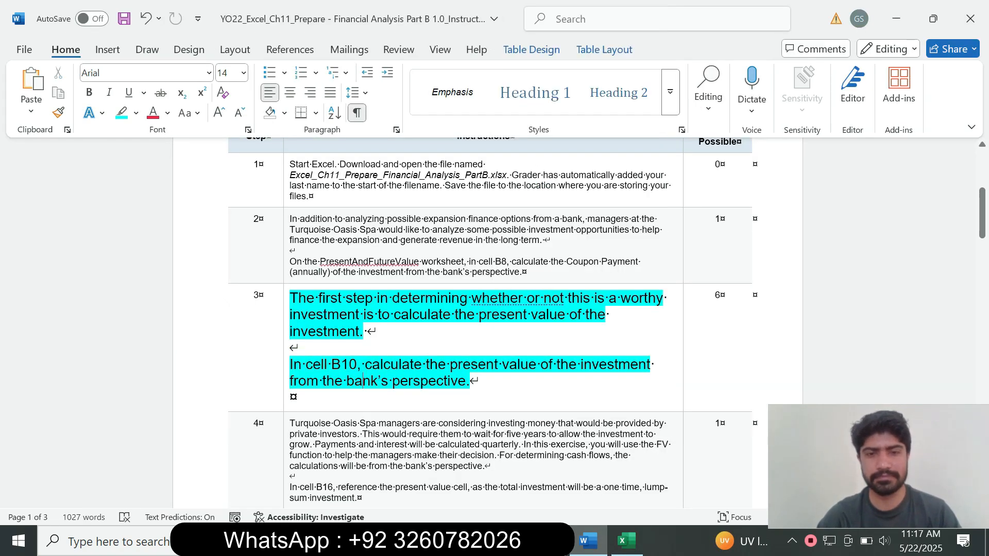
pyautogui.moveTo(469, 383); pyautogui.dragTo(346, 381)
pyautogui.click(626, 540)
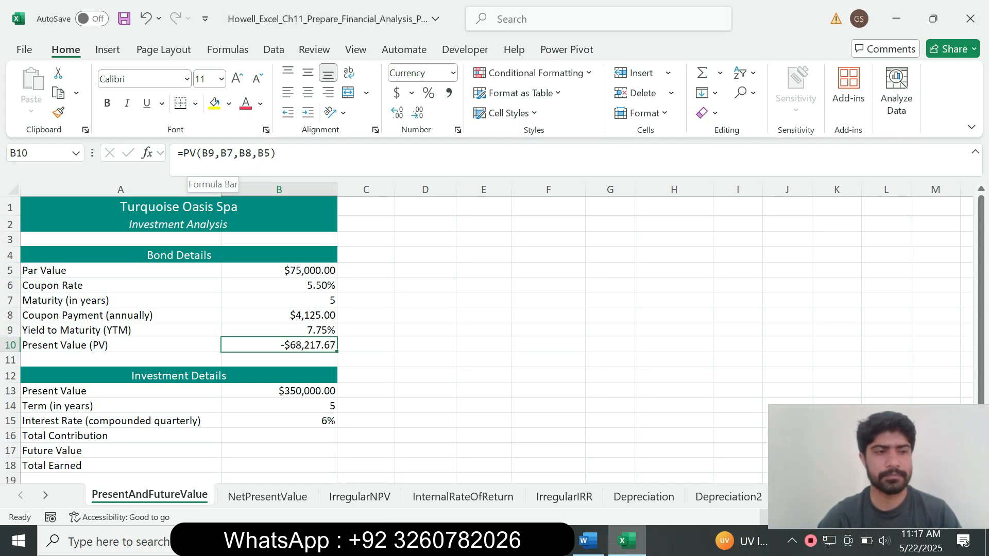
pyautogui.click(184, 154)
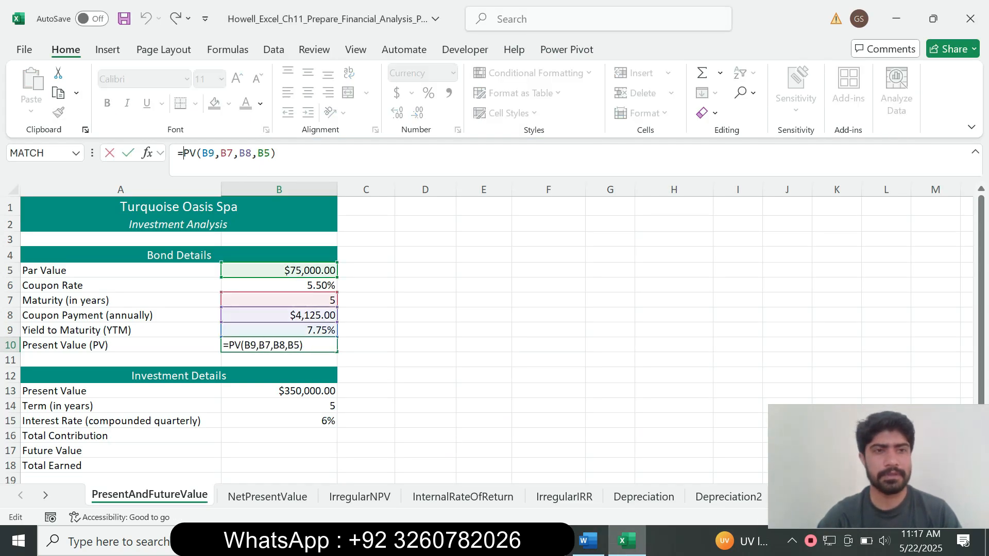
pyautogui.write('-')
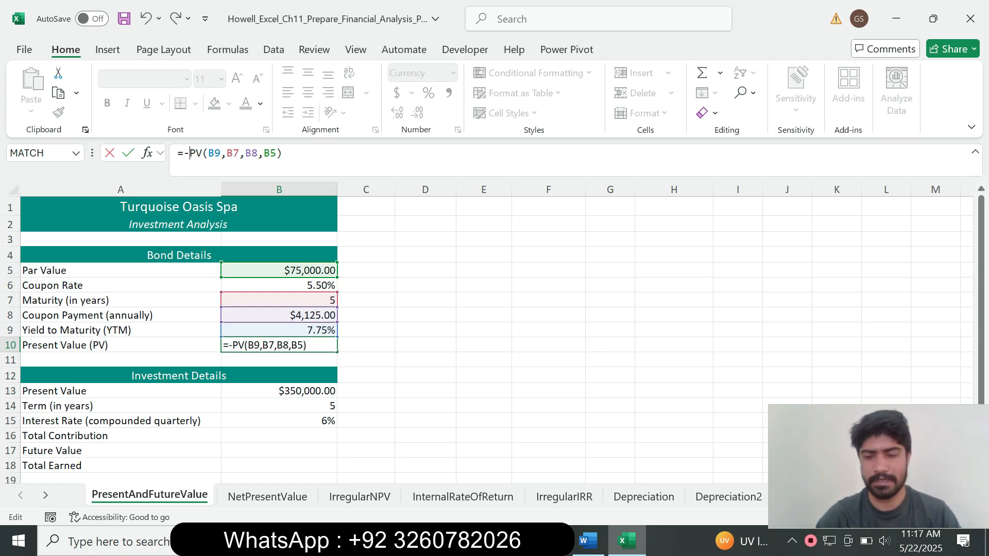
pyautogui.press('Return')
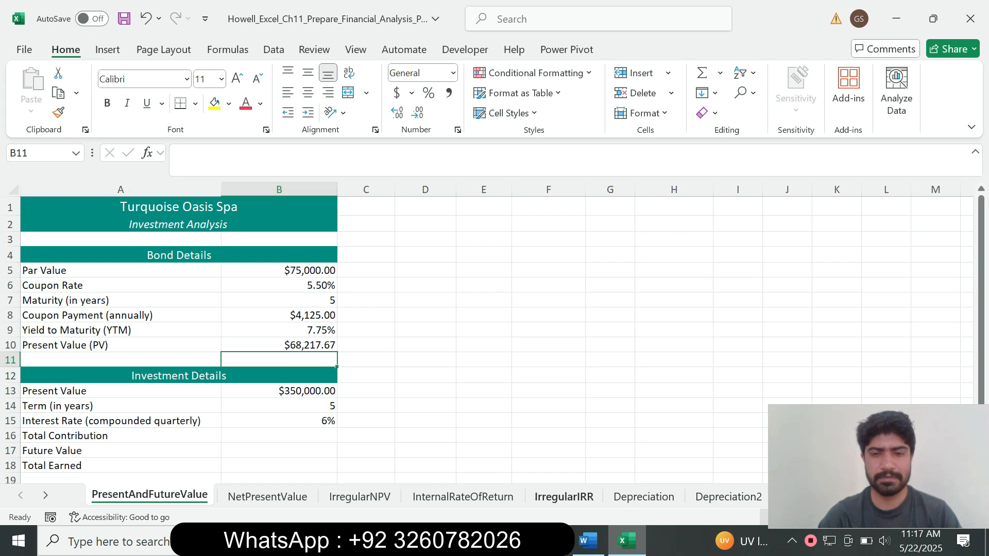
# Step: Switch to the Word instructions, set the step 3 text to font size 9 and remove its highlight
pyautogui.click(588, 540)
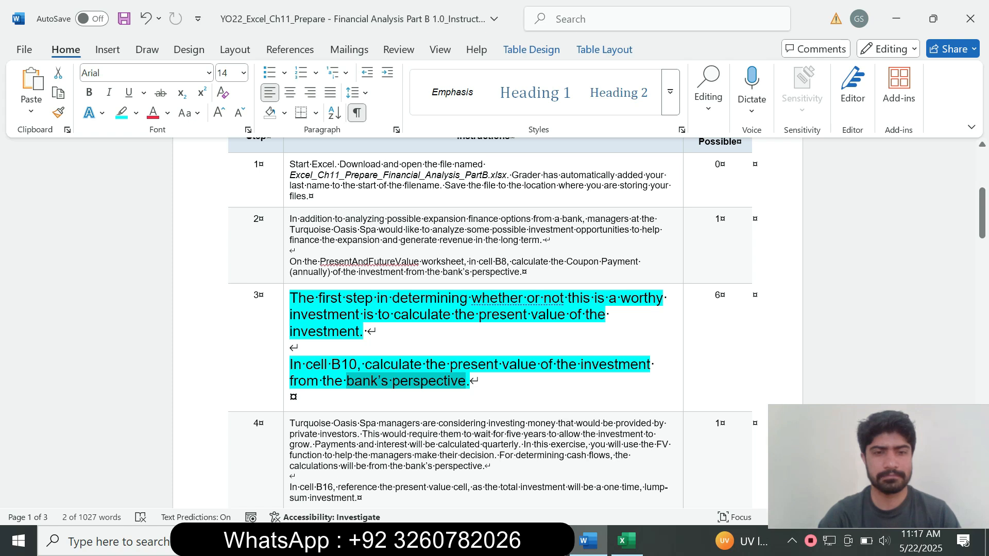
pyautogui.click(286, 380)
pyautogui.click(377, 331)
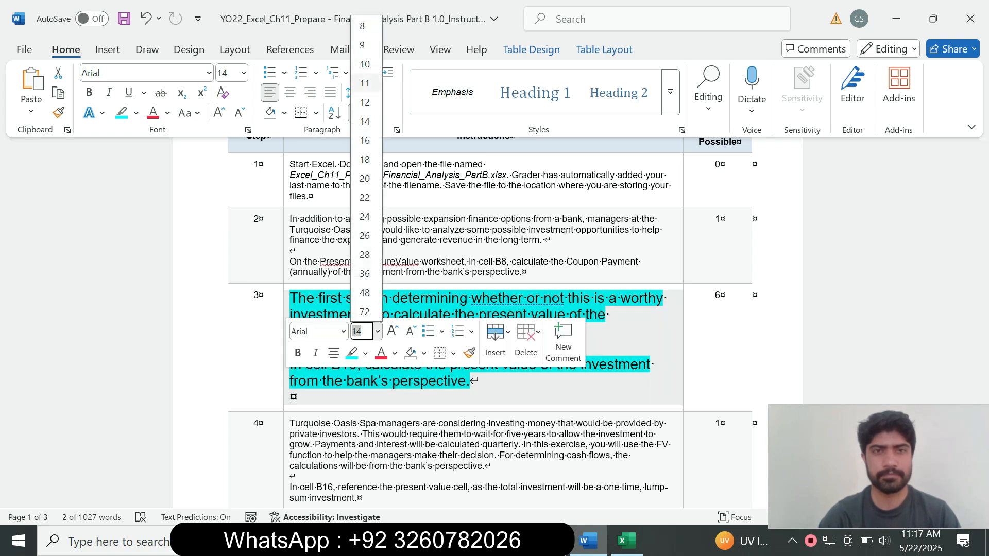
pyautogui.click(362, 44)
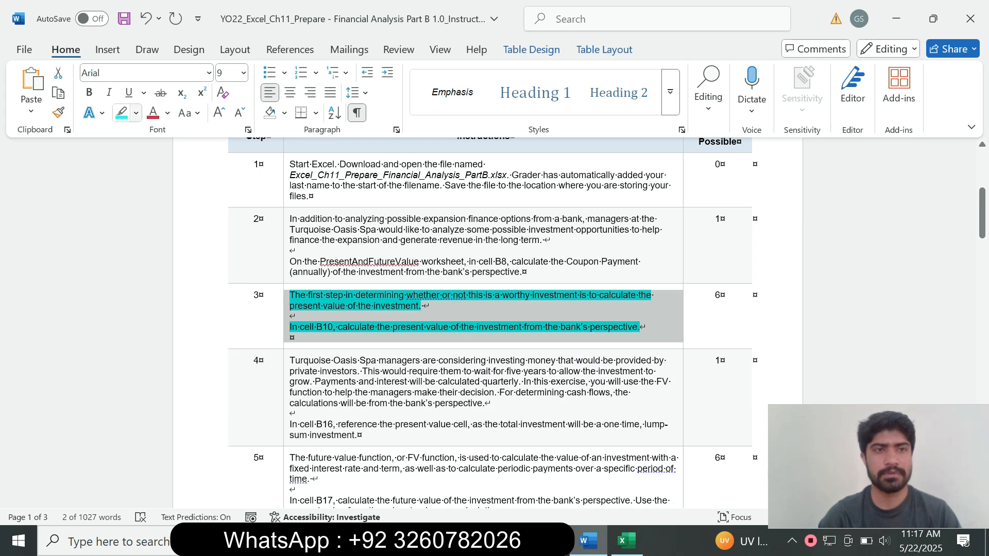
pyautogui.click(136, 112)
pyautogui.click(157, 237)
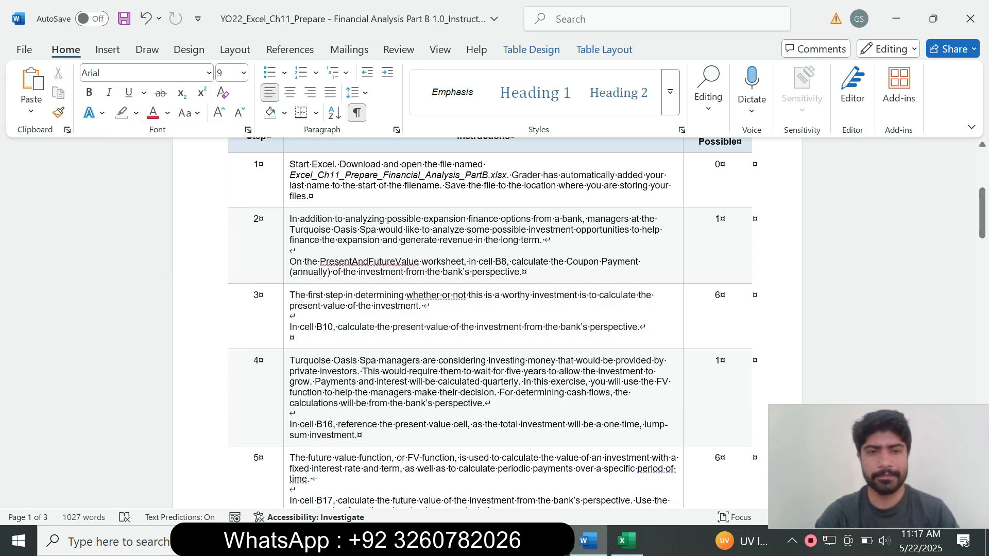
# Step: Set the step 4 instruction text to font size 16 and highlight it in turquoise
pyautogui.click(286, 405)
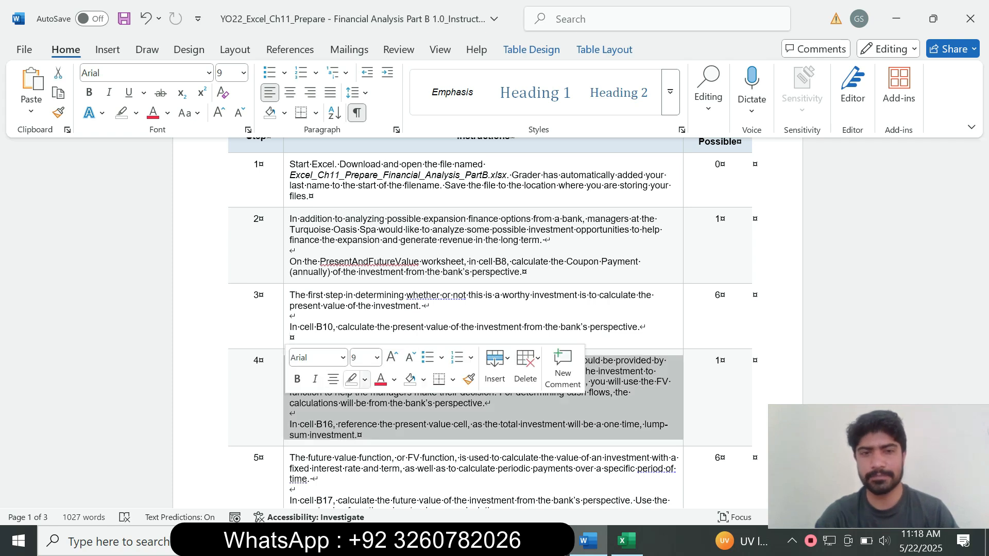
pyautogui.click(377, 358)
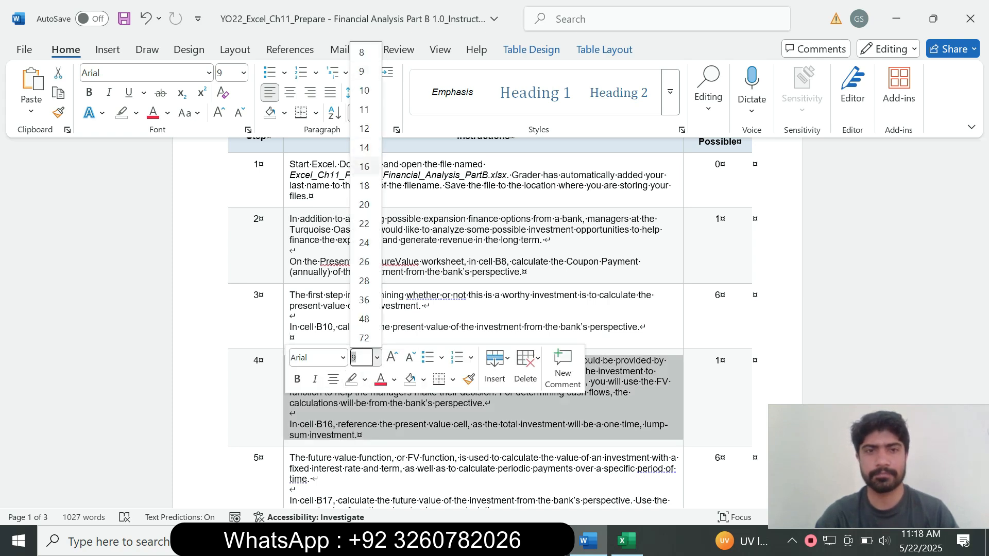
pyautogui.click(364, 166)
pyautogui.click(136, 113)
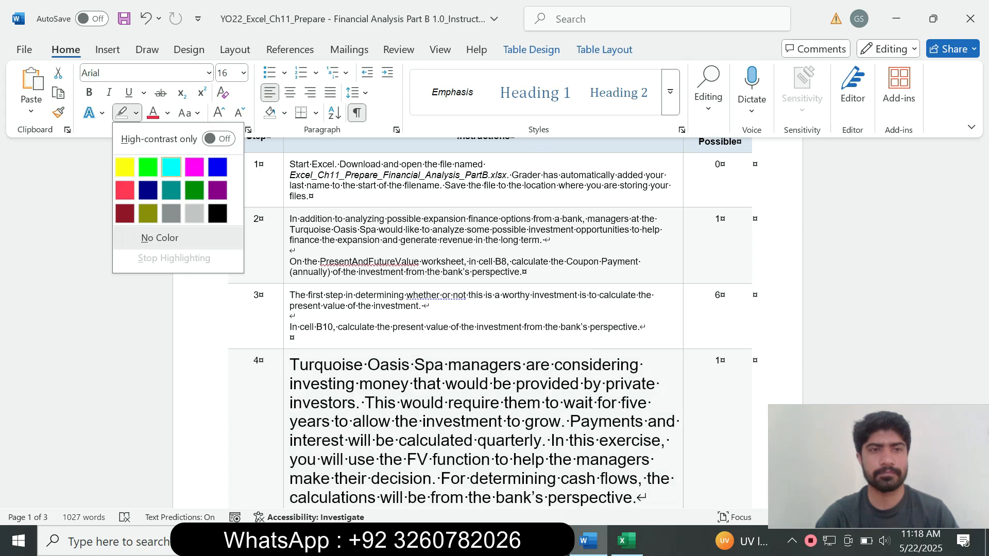
pyautogui.click(171, 166)
# Step: Read the step 4 task on referencing the present value in cell B16 as the lump-sum investment
pyautogui.moveTo(981, 212); pyautogui.dragTo(982, 252)
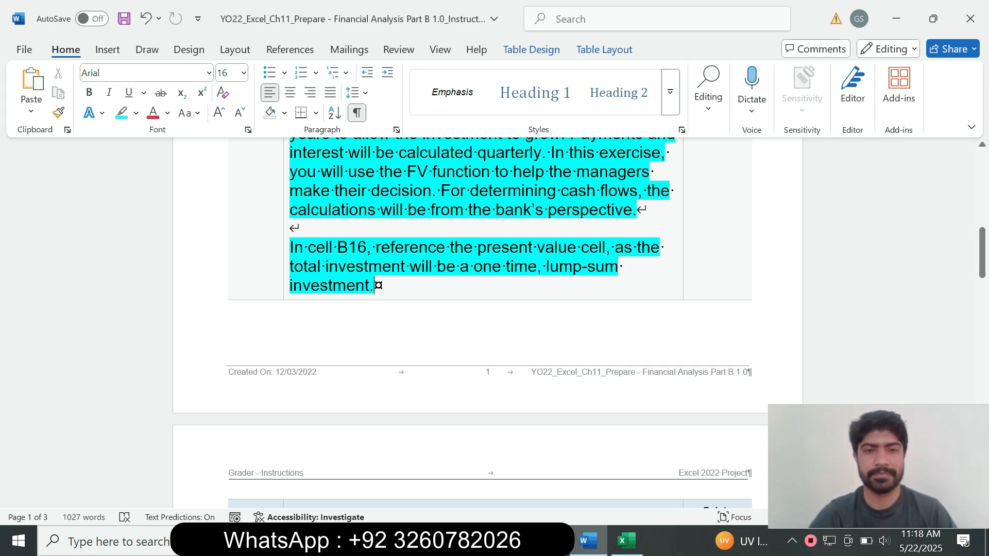
pyautogui.moveTo(308, 247); pyautogui.dragTo(408, 266)
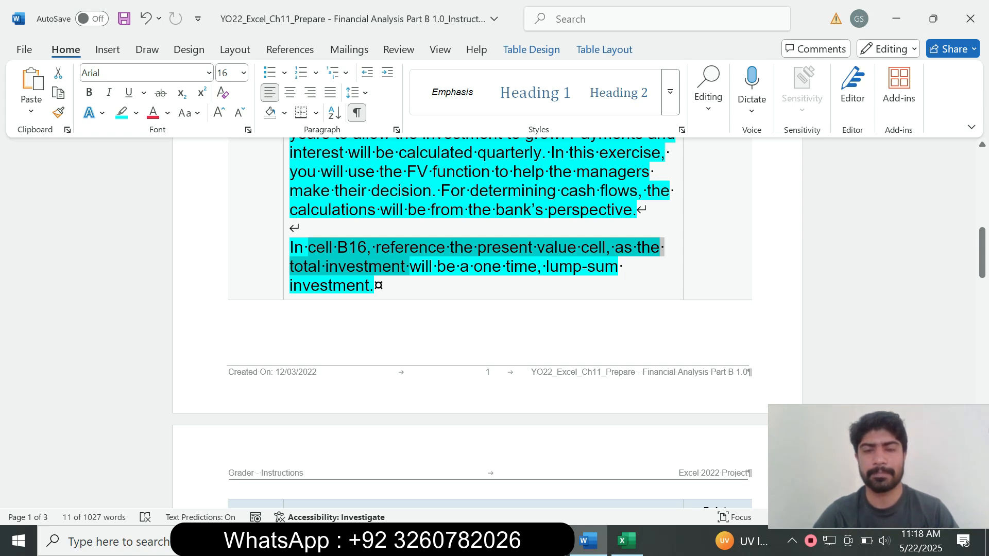
pyautogui.click(376, 285)
pyautogui.moveTo(481, 266); pyautogui.dragTo(375, 285)
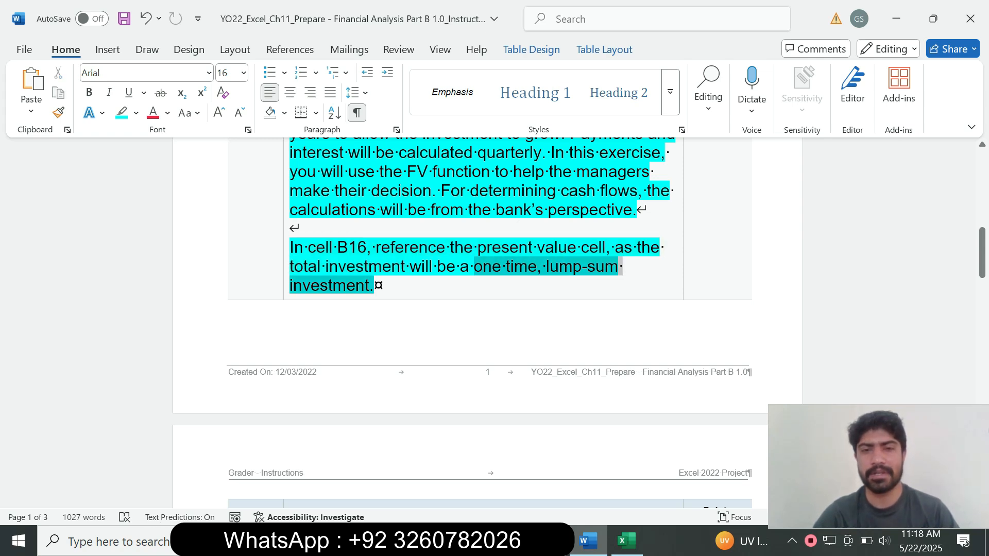
# Step: Reread the B16 instruction, switch to Excel, and enter =B13 in B16 as the total contribution
pyautogui.click(376, 286)
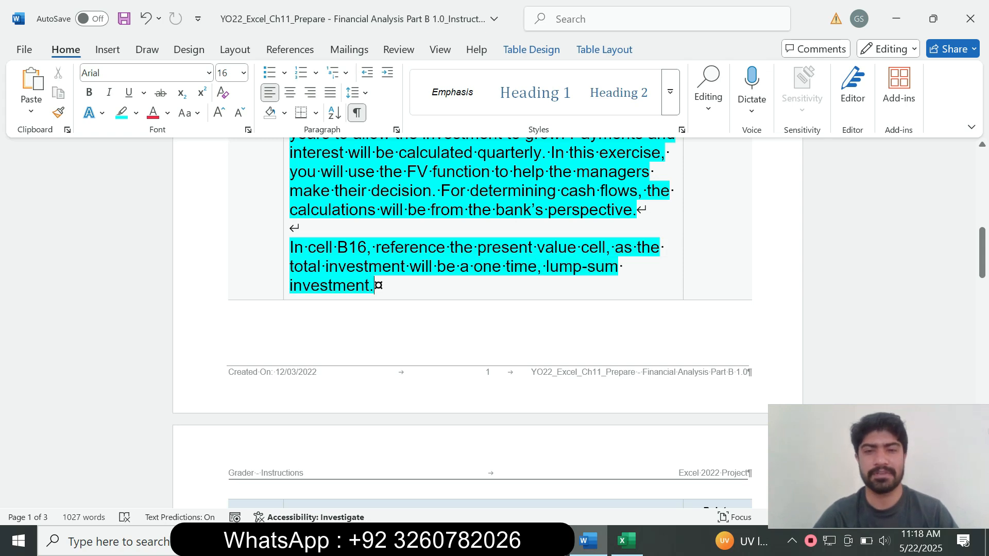
pyautogui.moveTo(308, 247); pyautogui.dragTo(409, 267)
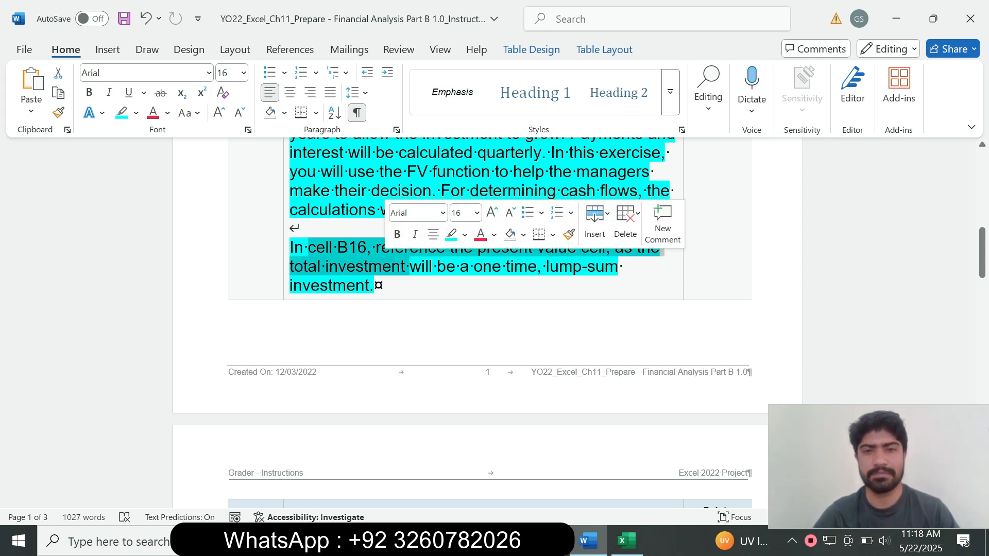
pyautogui.click(626, 541)
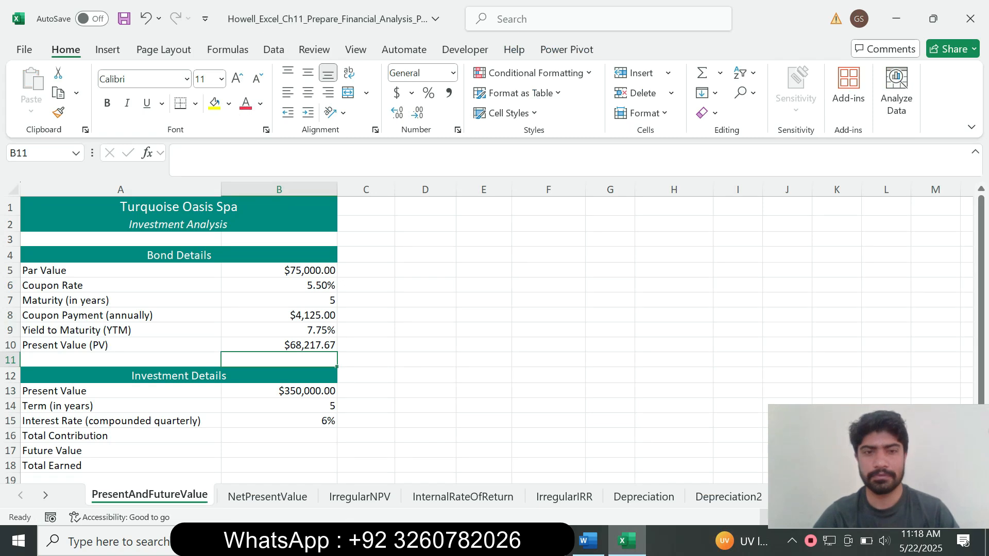
pyautogui.click(280, 436)
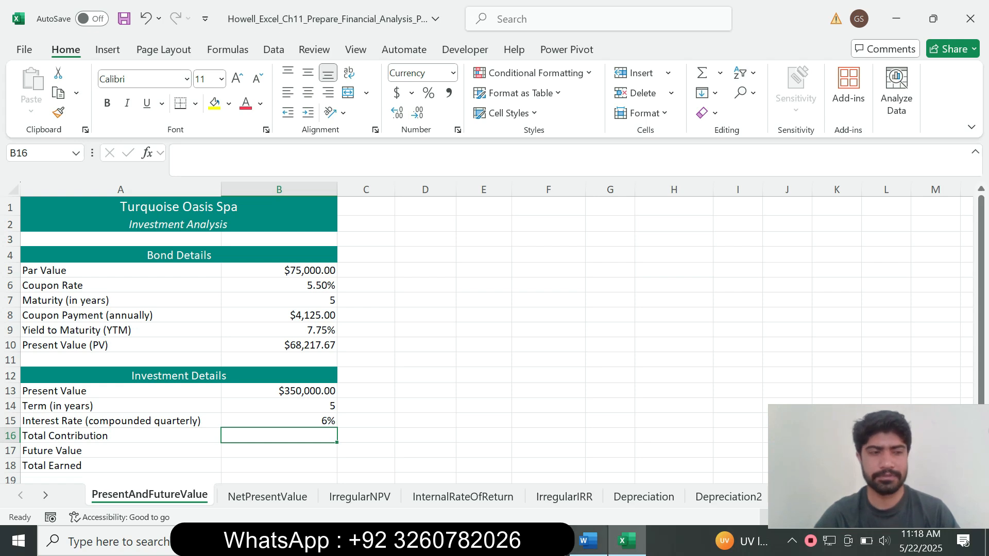
pyautogui.click(588, 540)
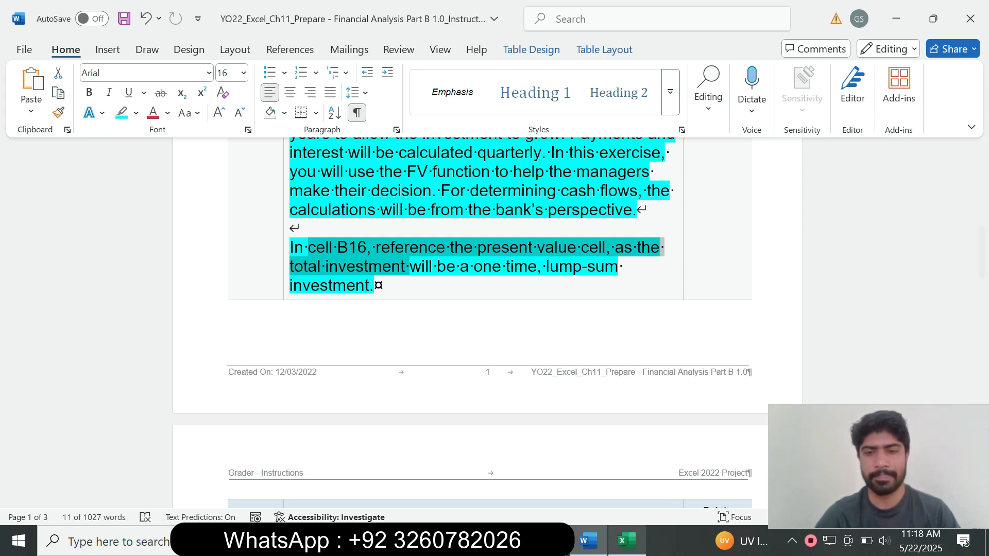
pyautogui.click(626, 541)
pyautogui.write('=')
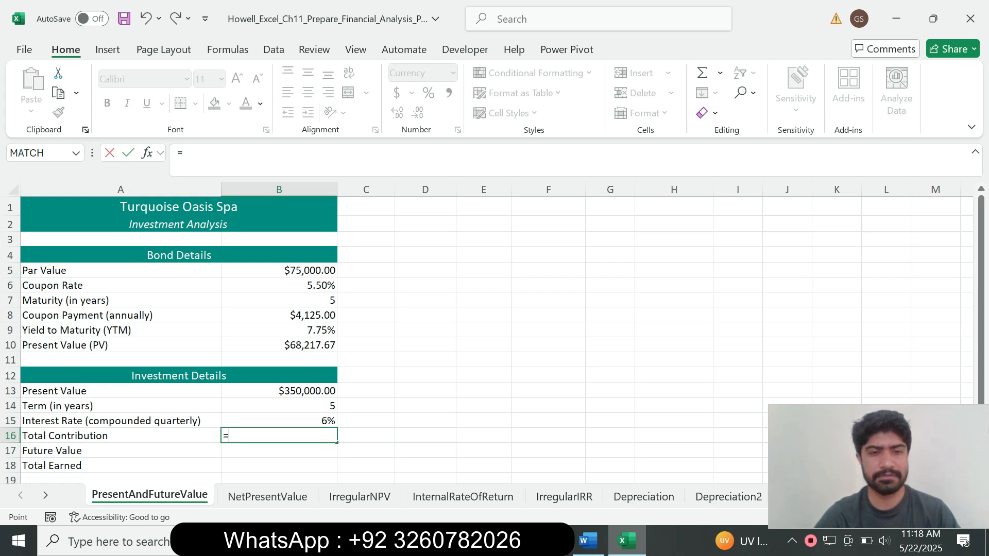
pyautogui.click(279, 390)
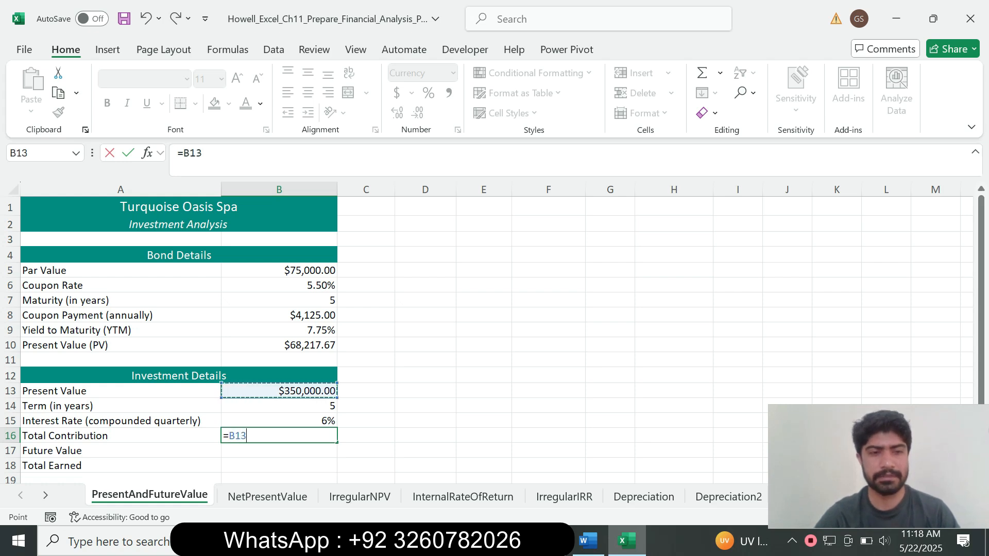
pyautogui.press('Return')
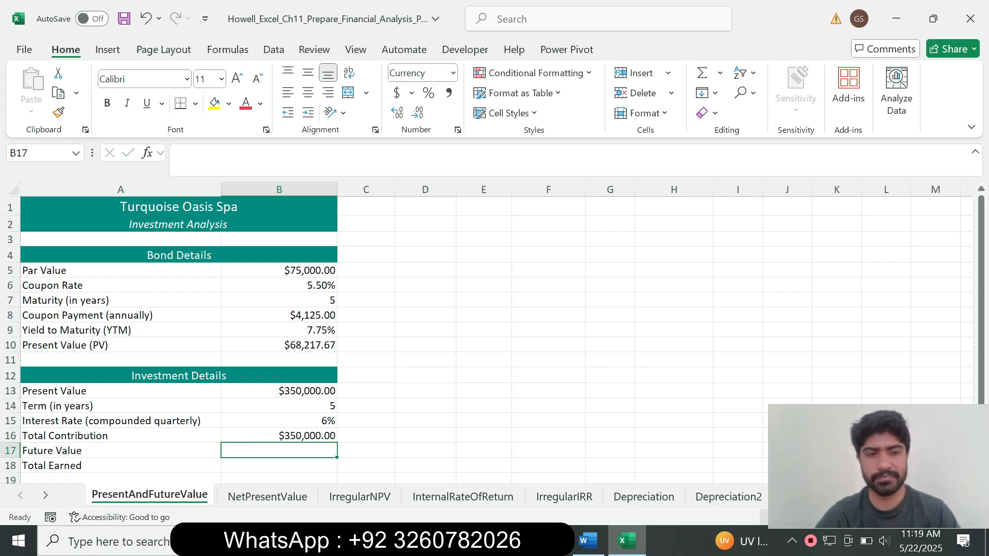
# Step: Switch to the Word instructions, set the step 4 text to font size 9 and remove its highlight
pyautogui.click(588, 540)
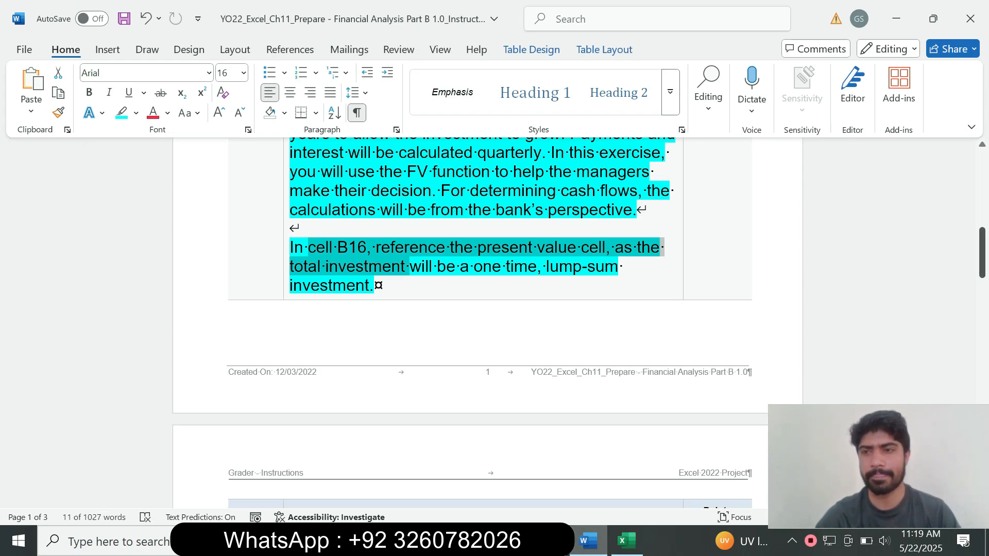
pyautogui.rightClick(981, 251)
pyautogui.click(984, 252)
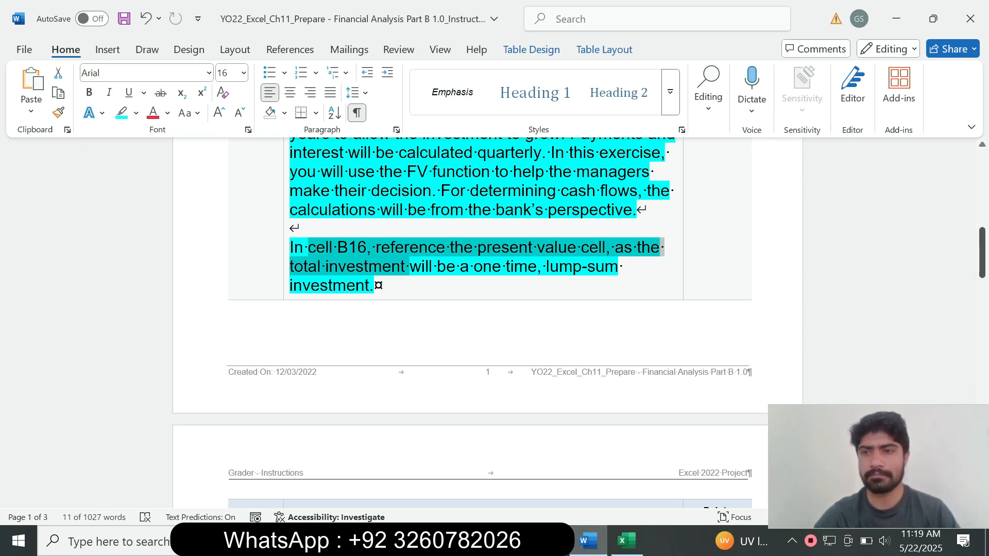
pyautogui.scroll(2, 484, 278)
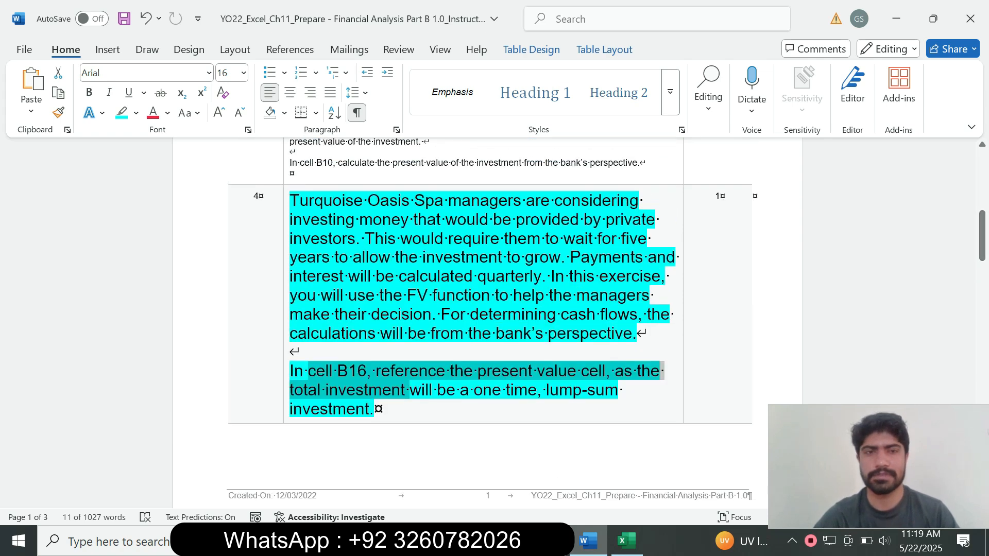
pyautogui.click(286, 278)
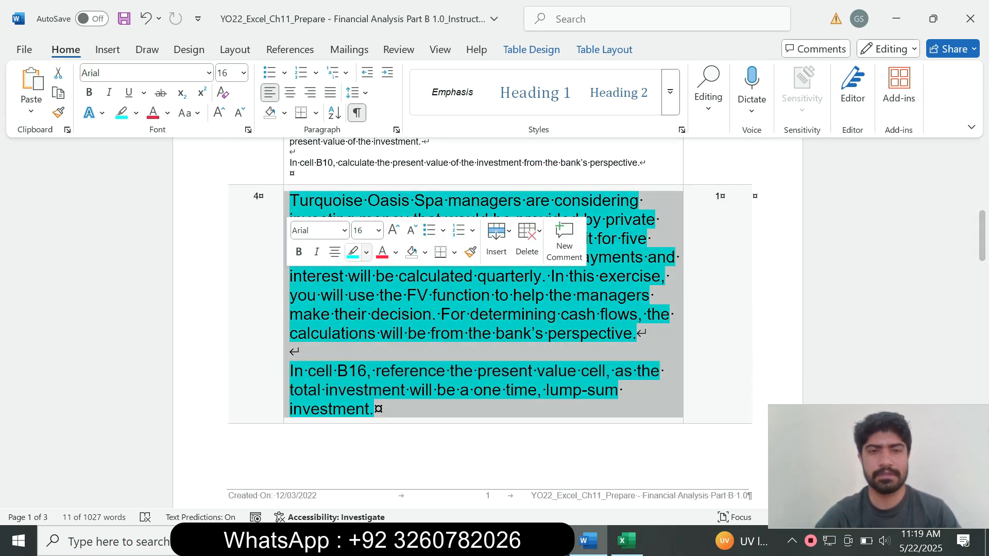
pyautogui.click(378, 231)
pyautogui.click(363, 269)
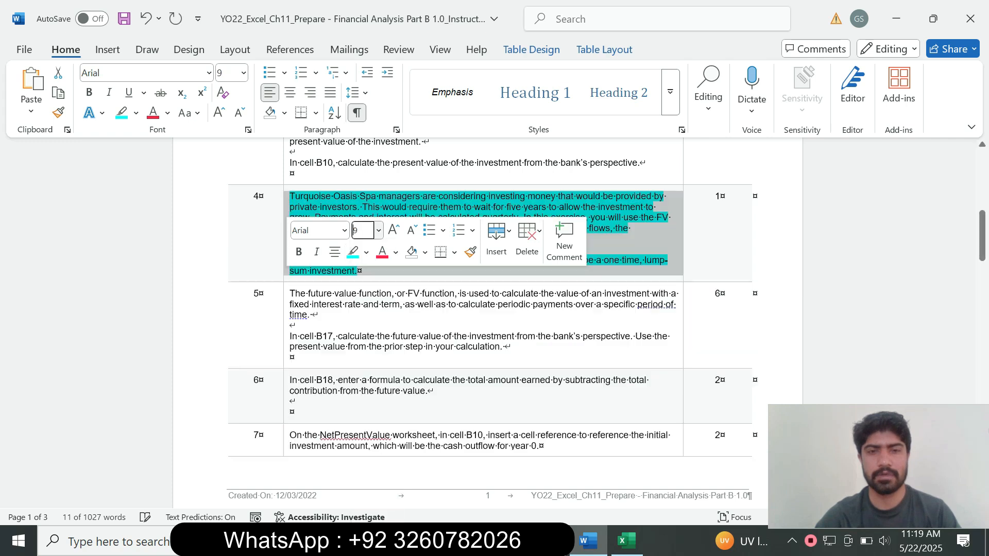
pyautogui.click(366, 252)
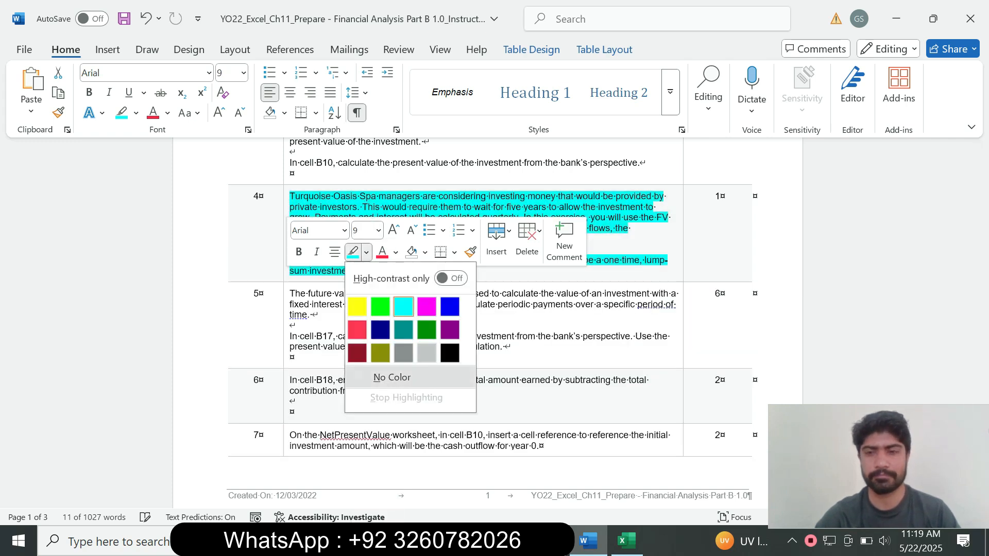
pyautogui.click(392, 377)
pyautogui.click(357, 271)
# Step: Set the step 5 instruction text to font size 14 and highlight it in turquoise
pyautogui.scroll(-1, 489, 319)
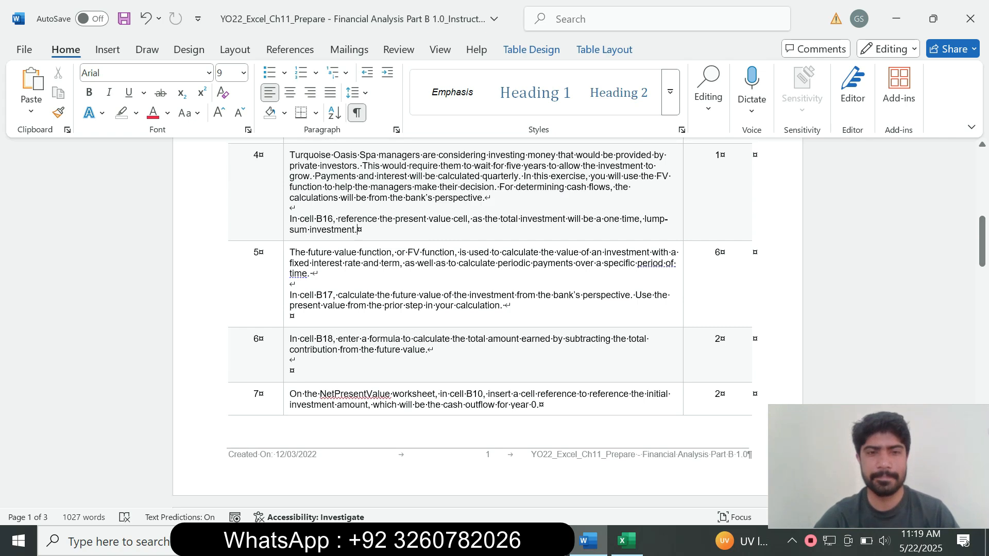
pyautogui.click(287, 292)
pyautogui.click(375, 246)
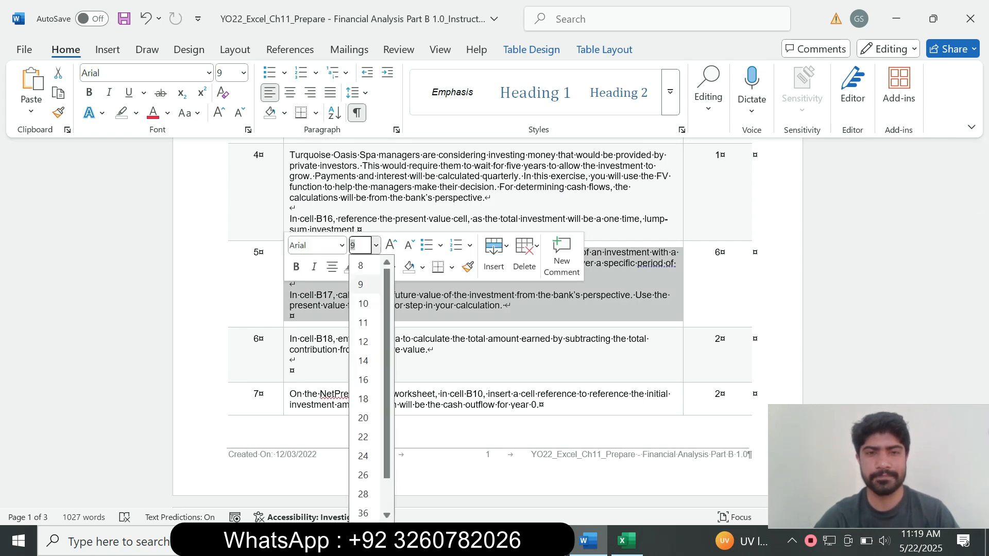
pyautogui.click(363, 360)
pyautogui.click(364, 267)
pyautogui.click(401, 323)
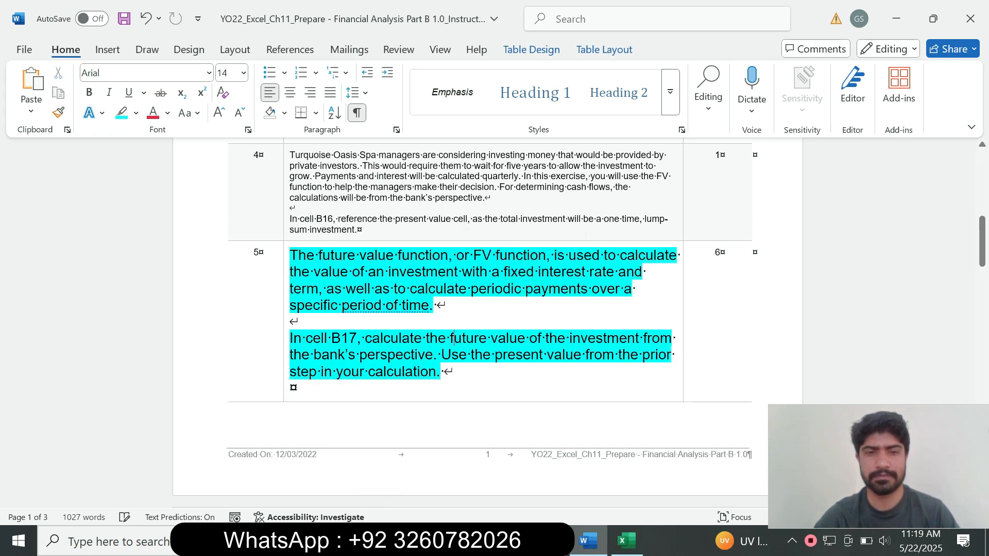
# Step: Switch to Excel and begin an FV formula in B17 with rate B15/4 and number of periods B14*4
pyautogui.moveTo(981, 241); pyautogui.dragTo(982, 251)
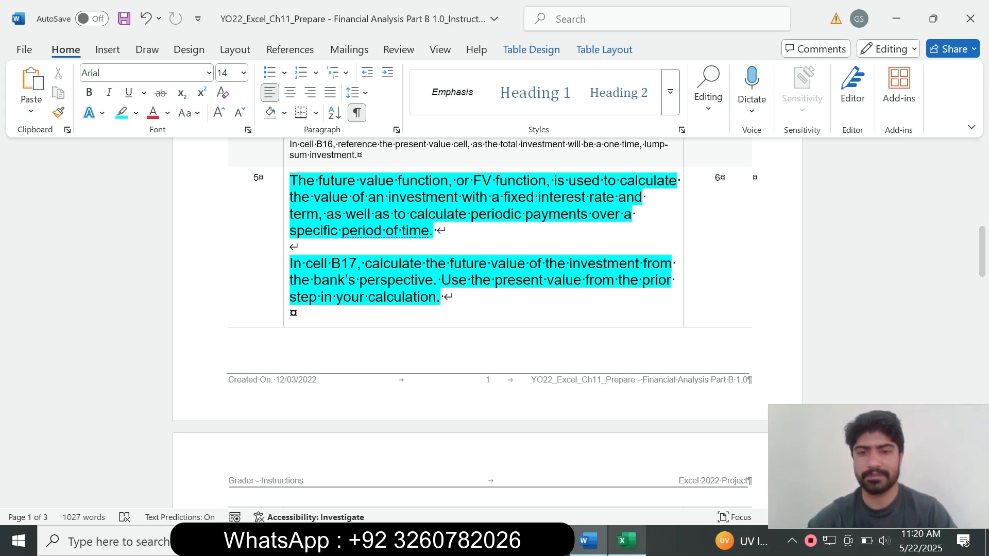
pyautogui.click(627, 541)
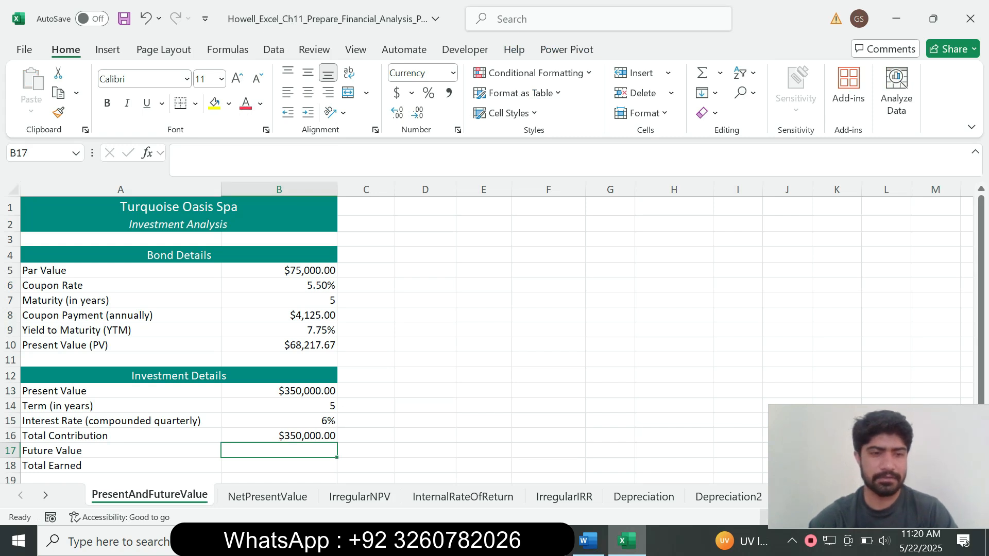
pyautogui.write('=fv')
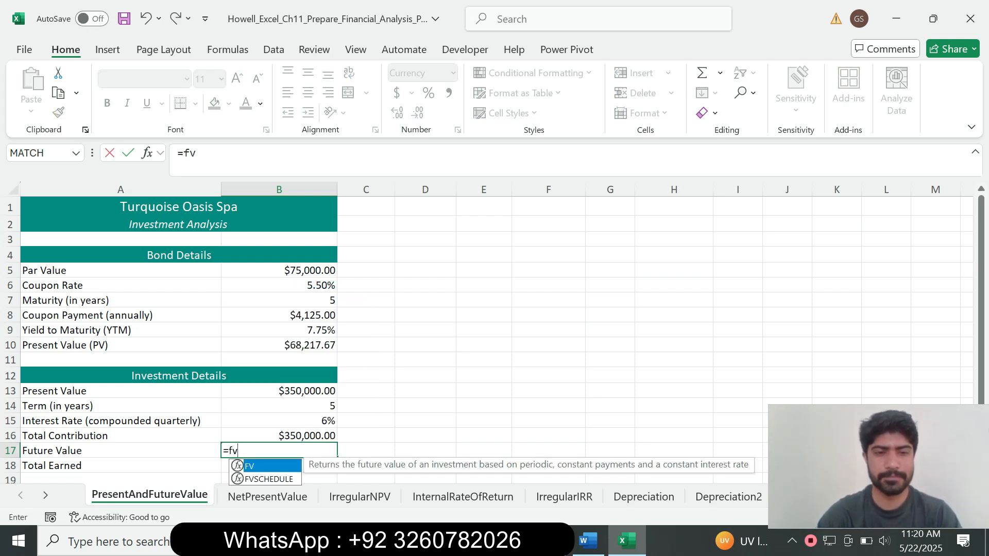
pyautogui.press('Tab')
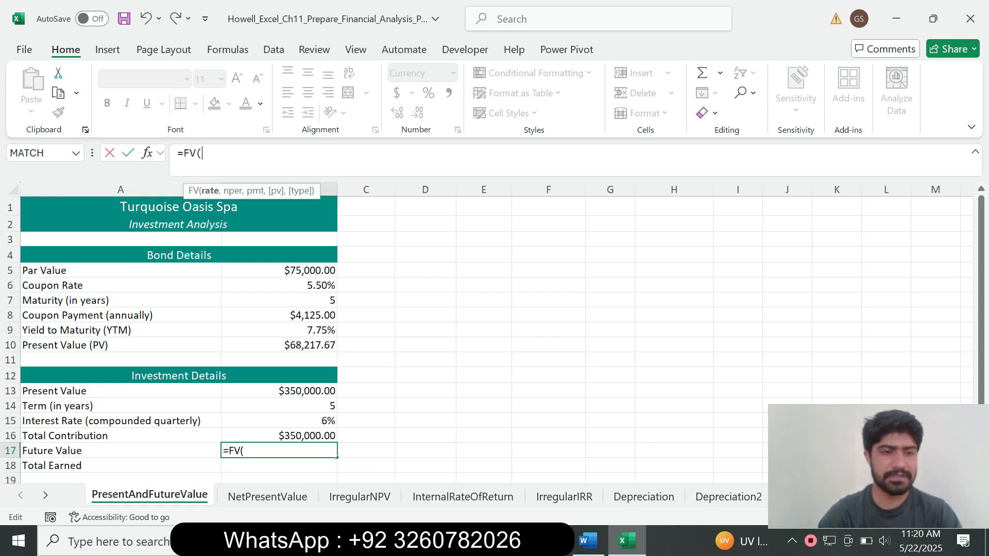
pyautogui.click(279, 421)
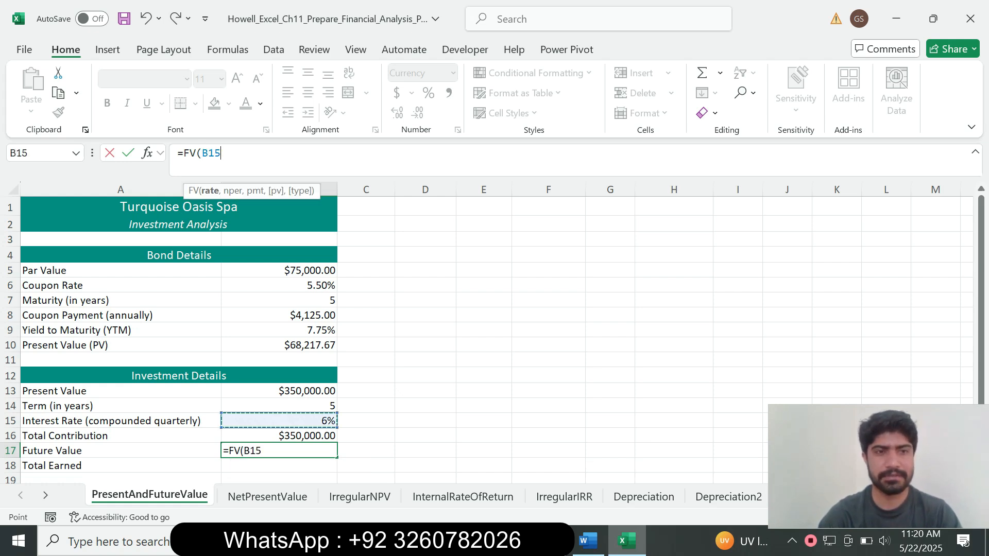
pyautogui.write('/4')
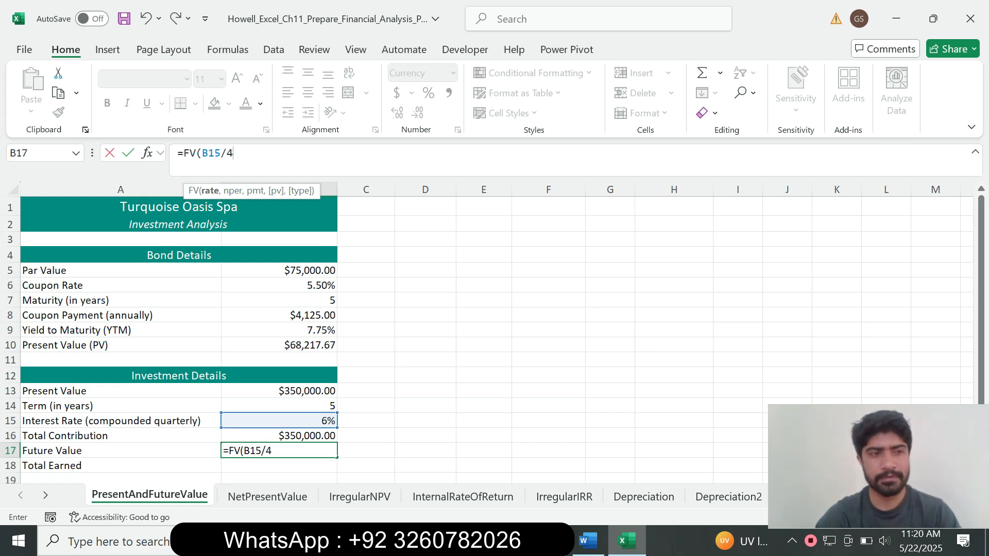
pyautogui.write(',')
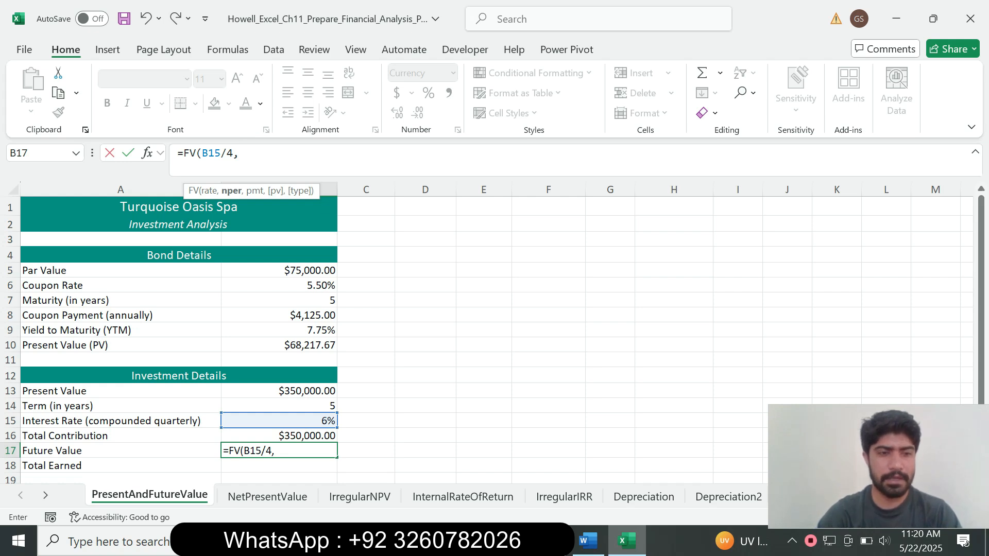
pyautogui.click(279, 406)
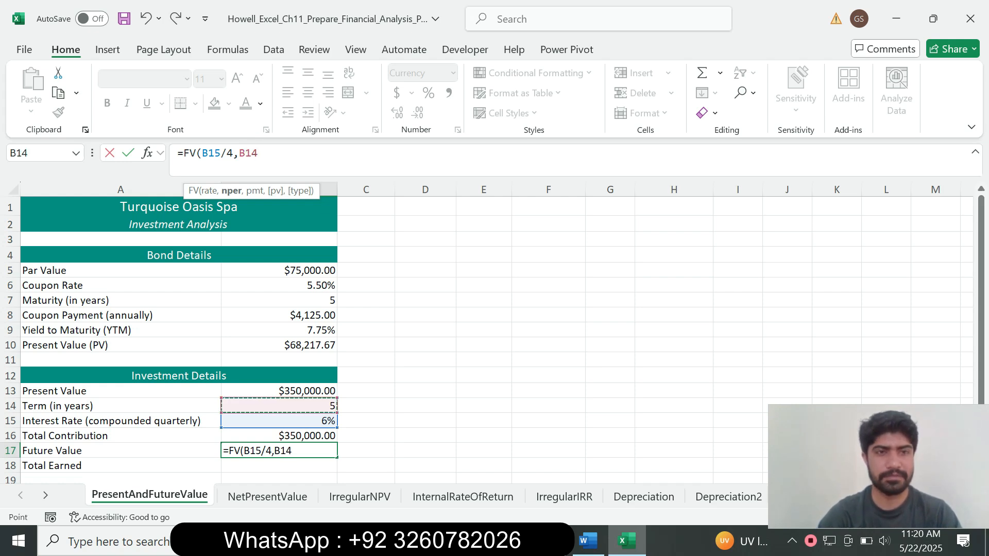
pyautogui.write('*4')
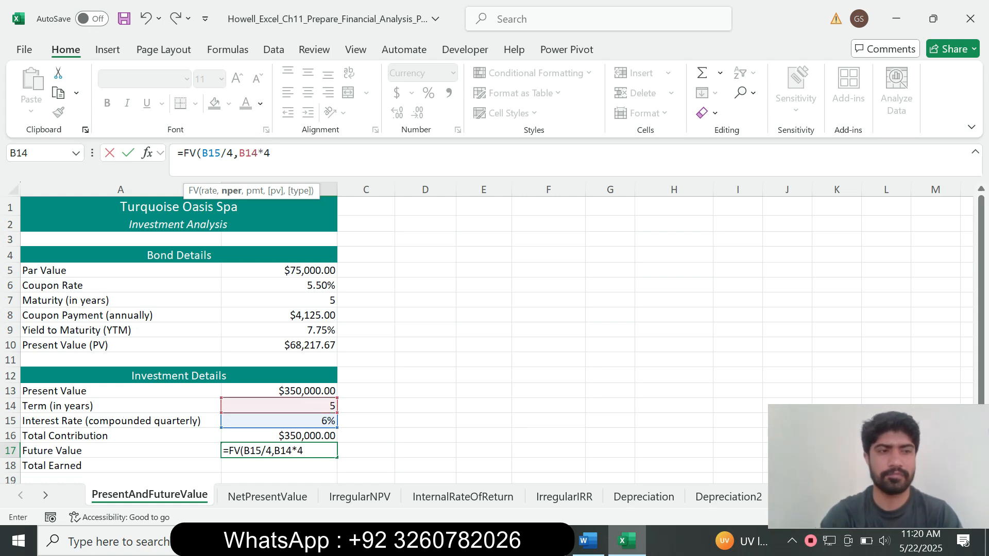
# Step: Complete the B17 future value formula with payment 0 and negated present value, giving =FV(B15/4,B14*4,0,-B13)
pyautogui.write(',0,')
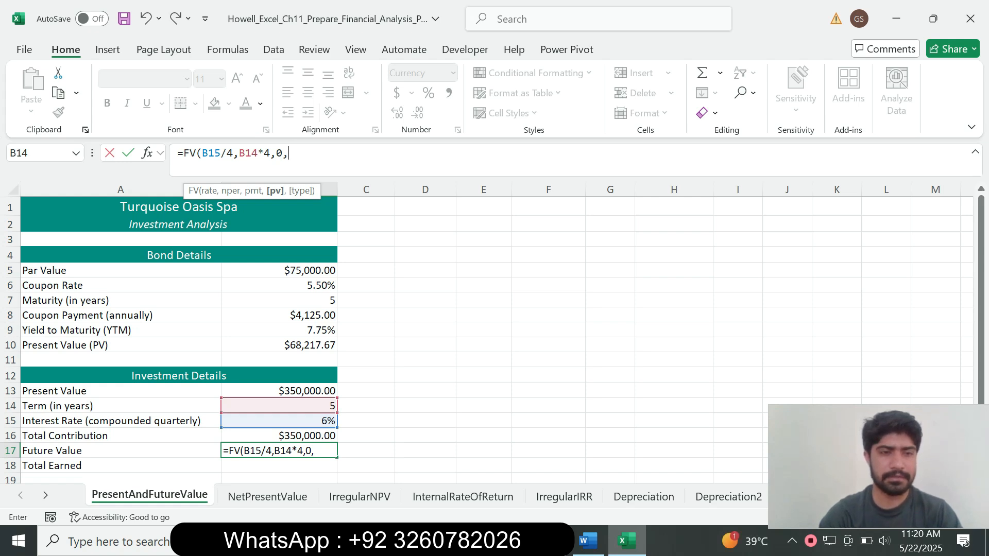
pyautogui.click(279, 391)
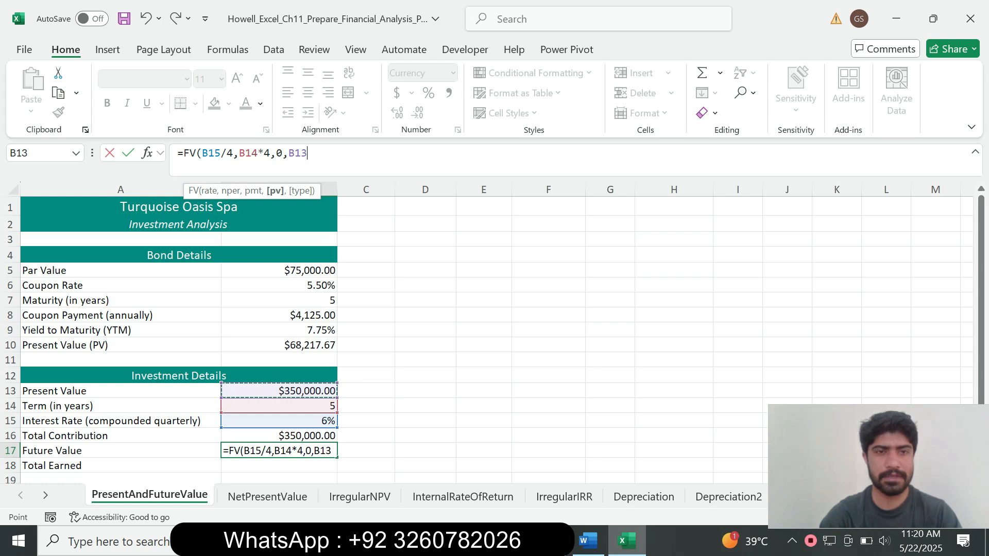
pyautogui.click(288, 153)
pyautogui.write('-')
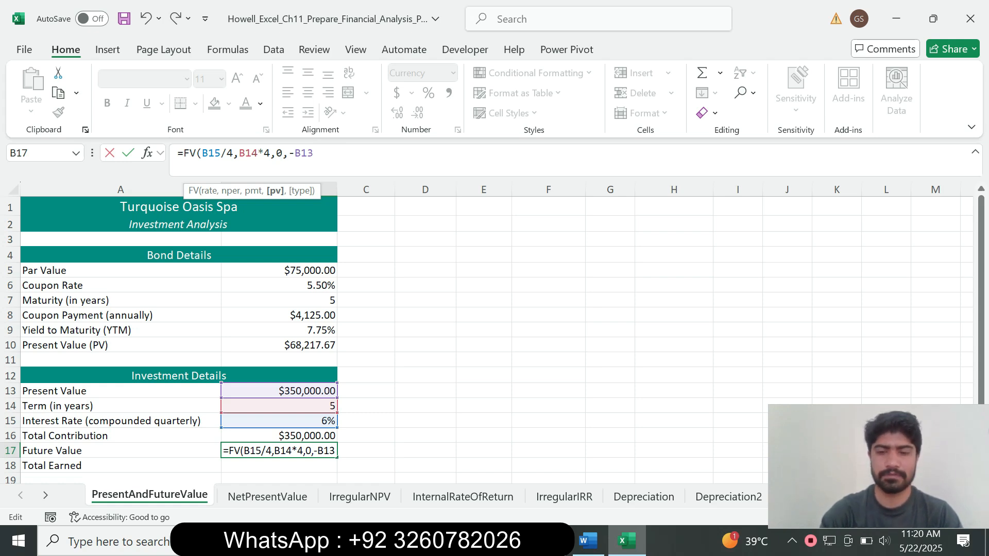
pyautogui.write(')')
pyautogui.press('Return')
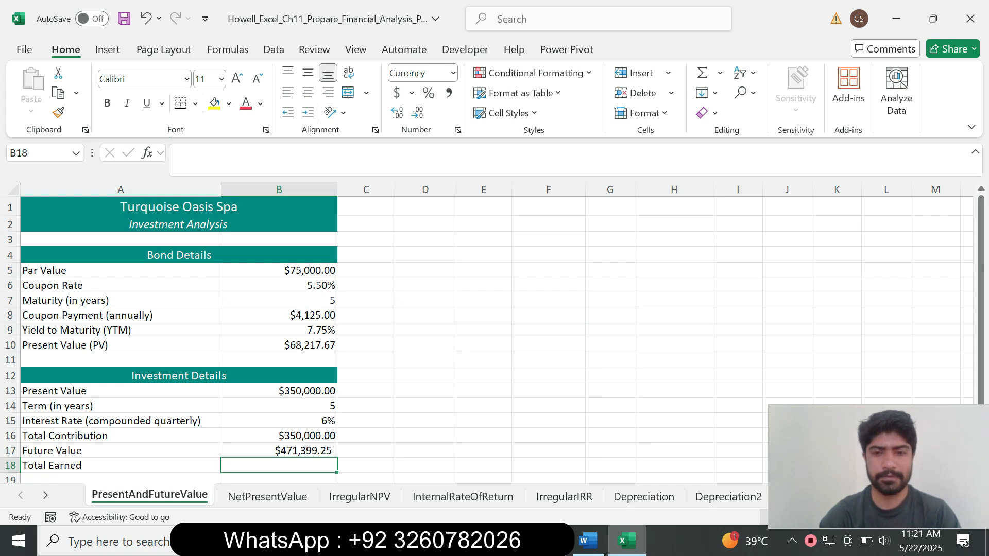
# Step: Return to the Word instructions, set the step 5 text to font size 9 and clear its highlight
pyautogui.click(588, 540)
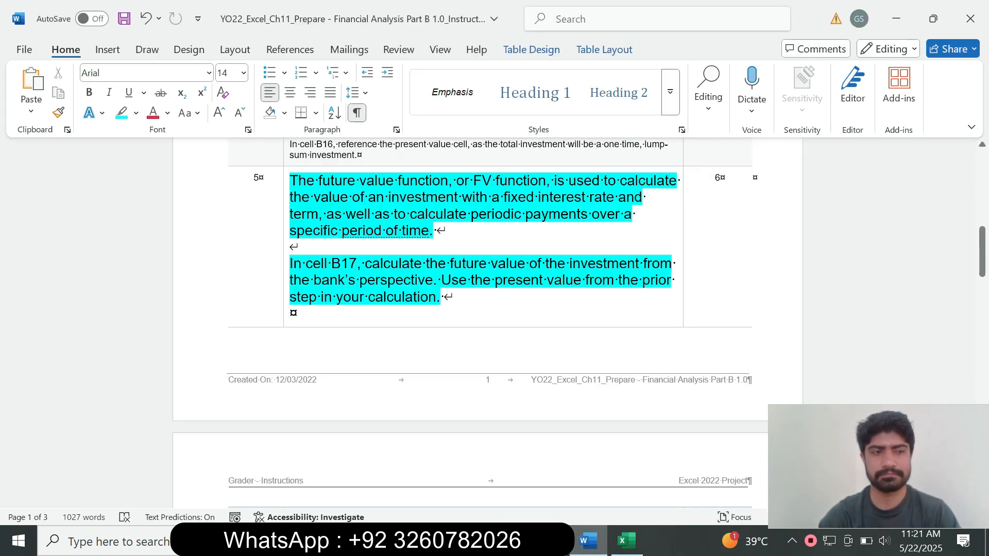
pyautogui.click(286, 294)
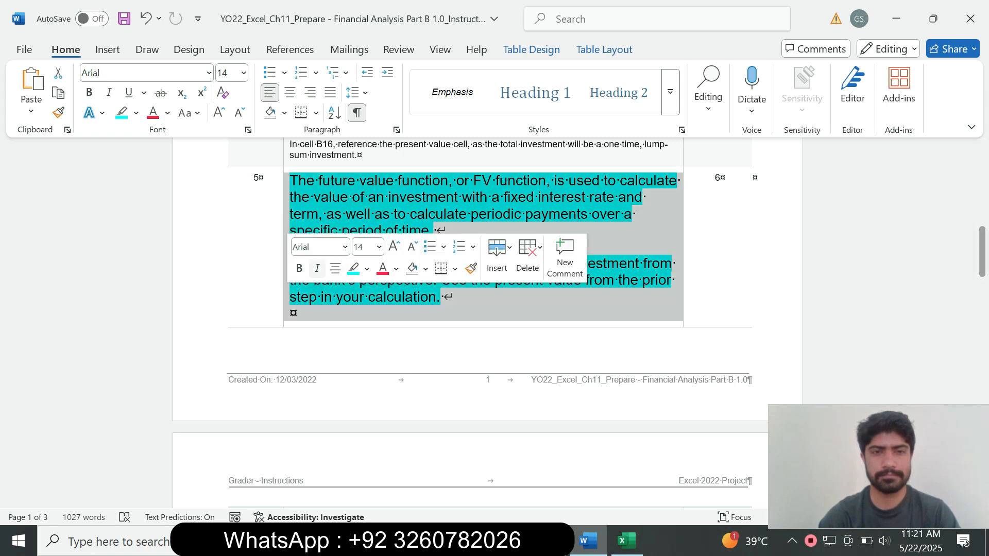
pyautogui.click(379, 247)
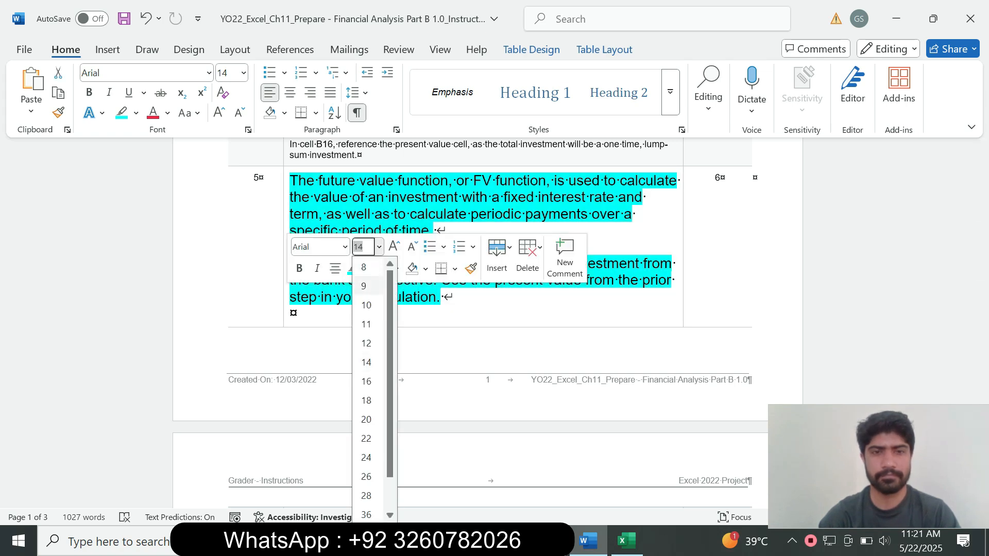
pyautogui.click(366, 286)
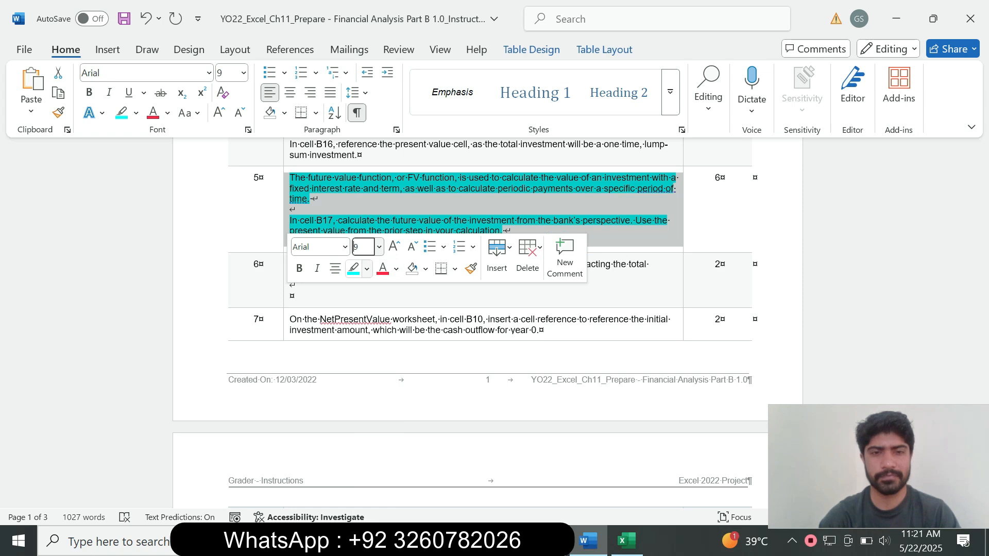
pyautogui.click(366, 268)
pyautogui.click(392, 393)
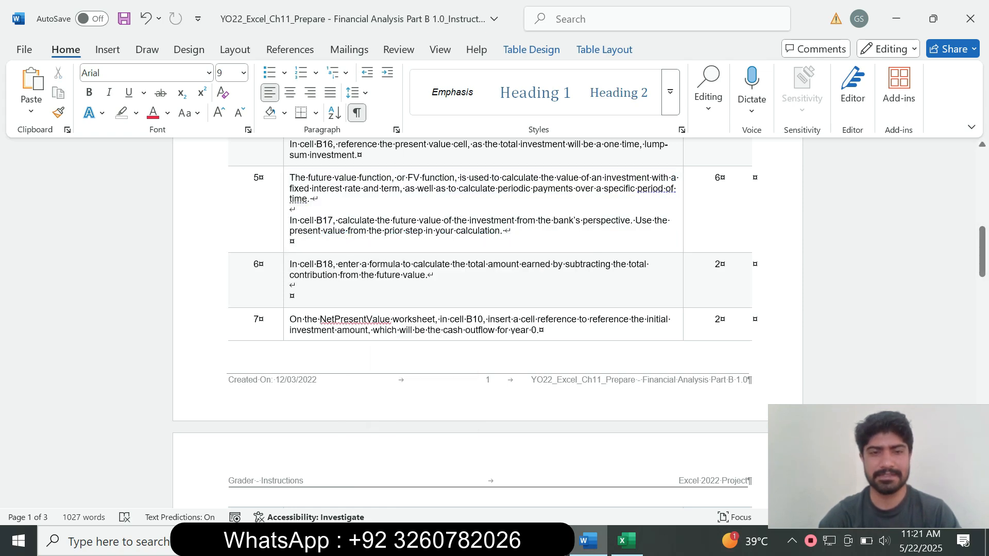
# Step: Set the step 6 instruction text to font size 12 and highlight it in turquoise
pyautogui.tripleClick(291, 294)
pyautogui.click(376, 246)
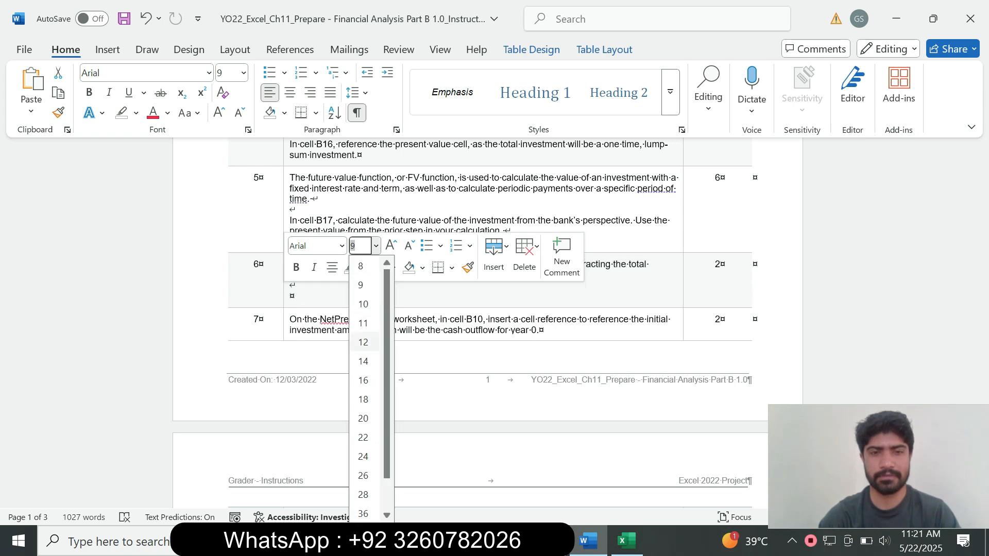
pyautogui.click(363, 342)
pyautogui.click(364, 267)
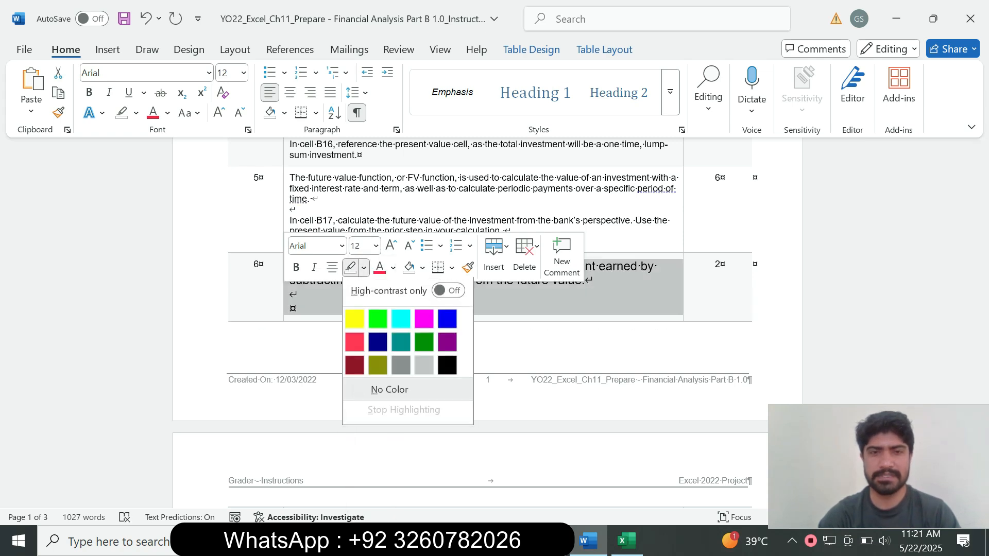
pyautogui.click(400, 322)
pyautogui.moveTo(290, 267); pyautogui.dragTo(538, 294)
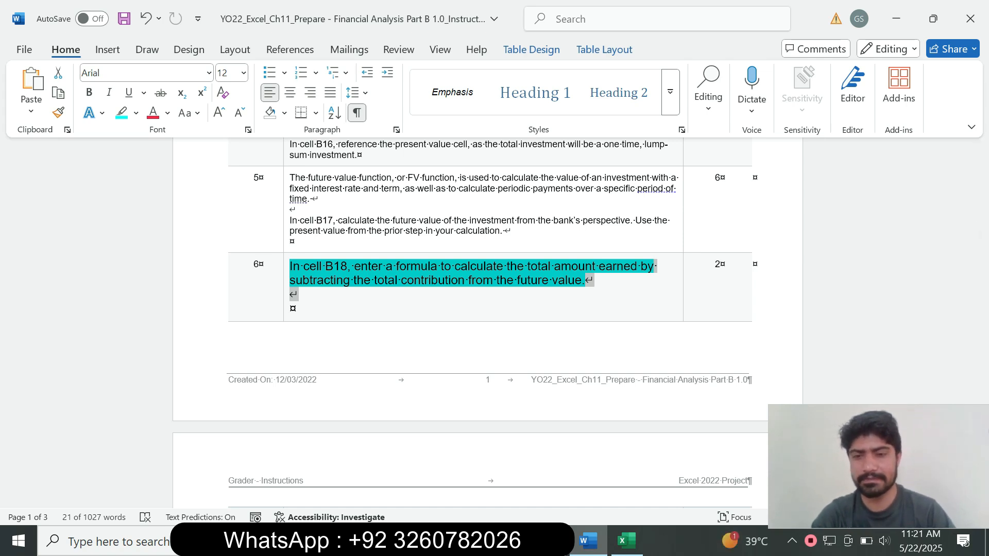
# Step: Switch to Excel and enter =B17-B16 in B18 to subtract the total contribution from the future value
pyautogui.click(626, 541)
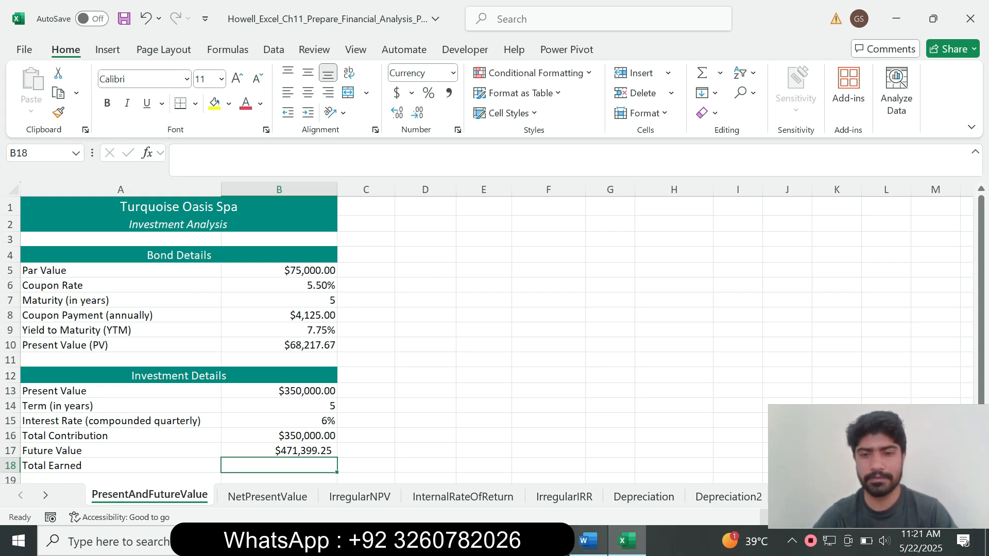
pyautogui.click(587, 541)
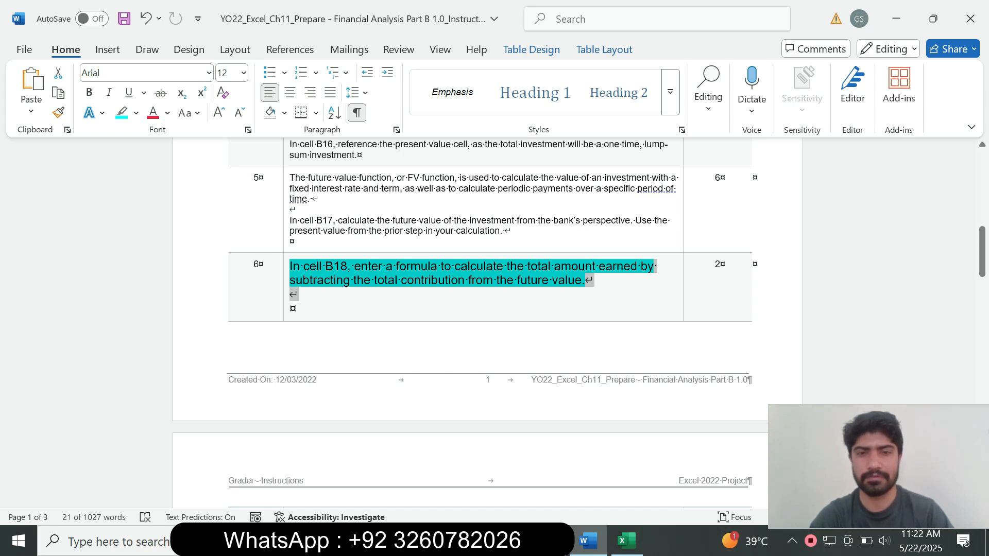
pyautogui.hotkey('alt', 'Tab')
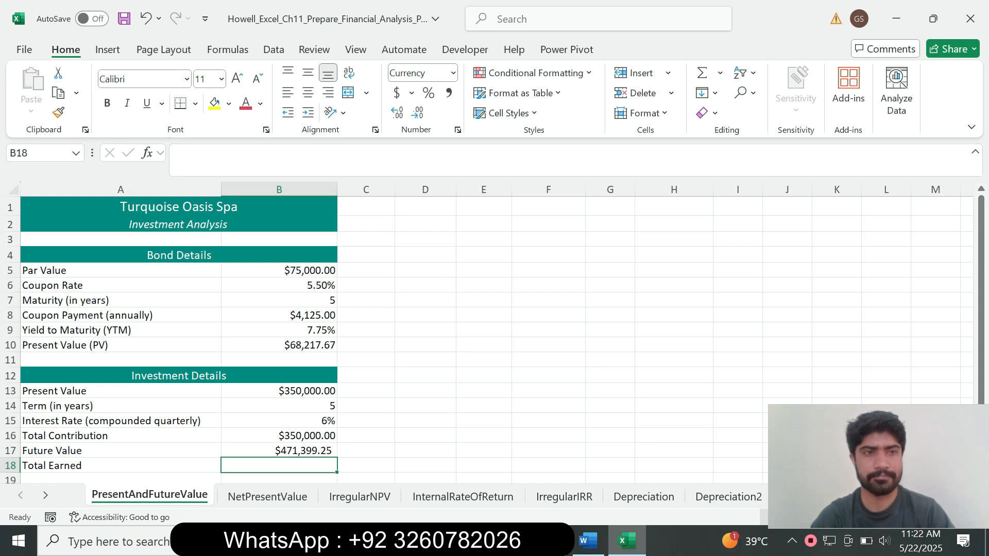
pyautogui.write('=')
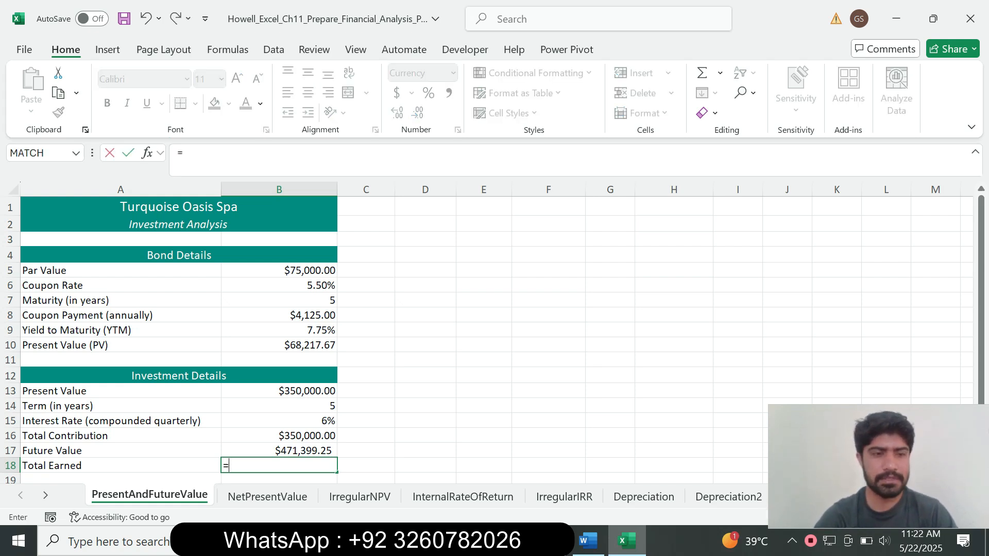
pyautogui.press('Up')
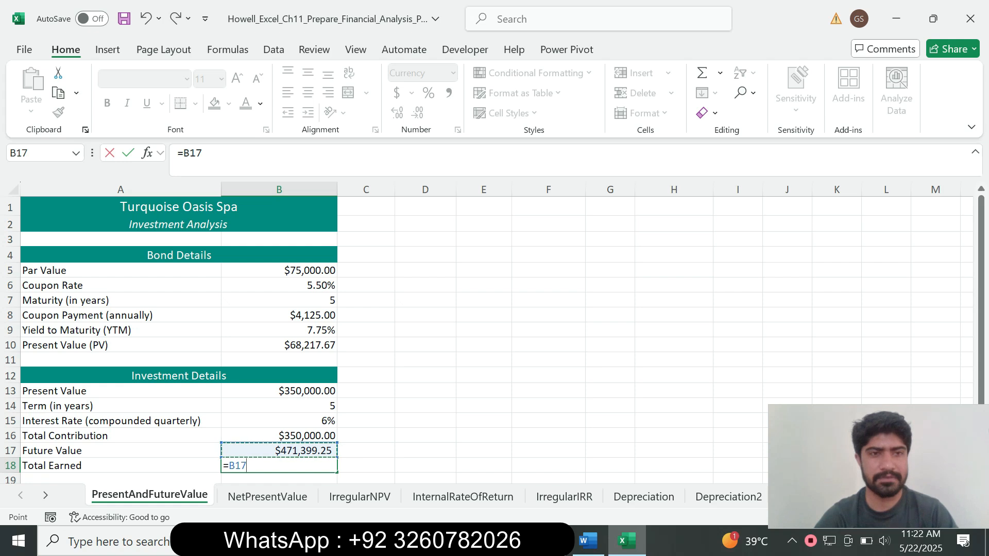
pyautogui.write('-')
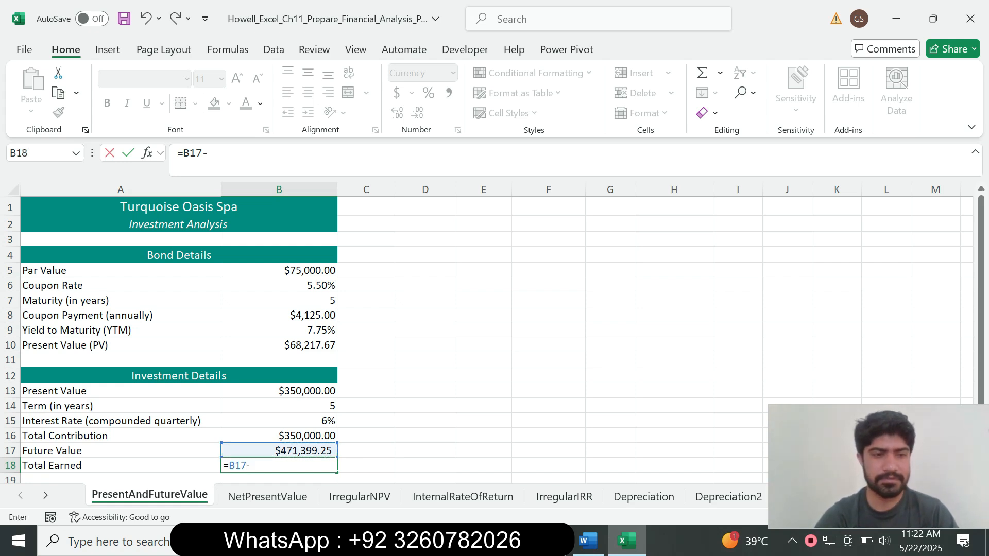
pyautogui.click(279, 436)
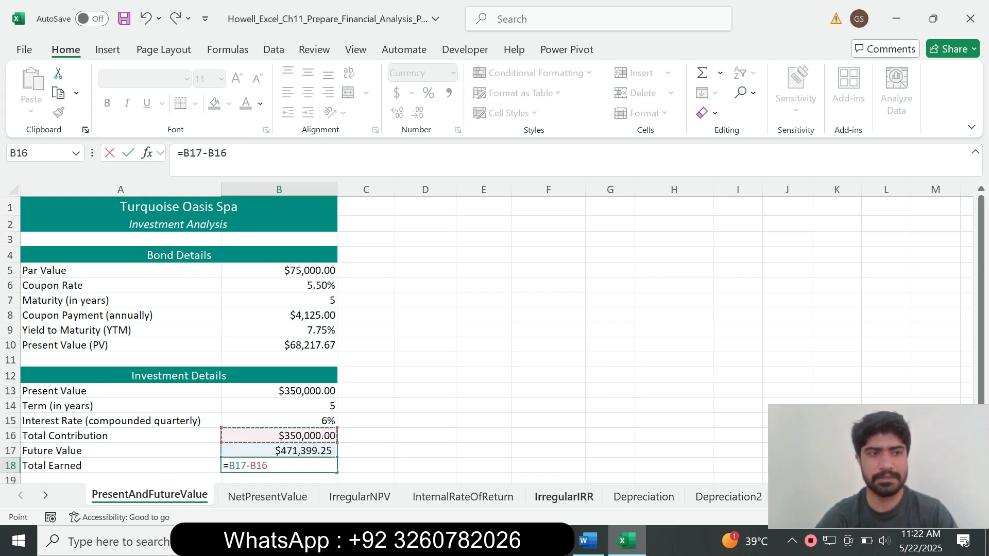
pyautogui.click(589, 540)
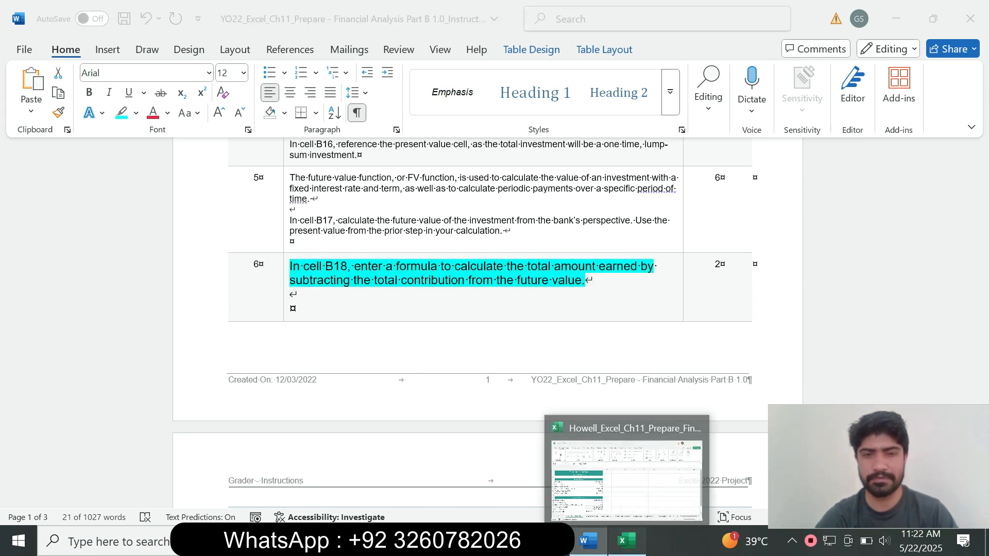
pyautogui.click(626, 541)
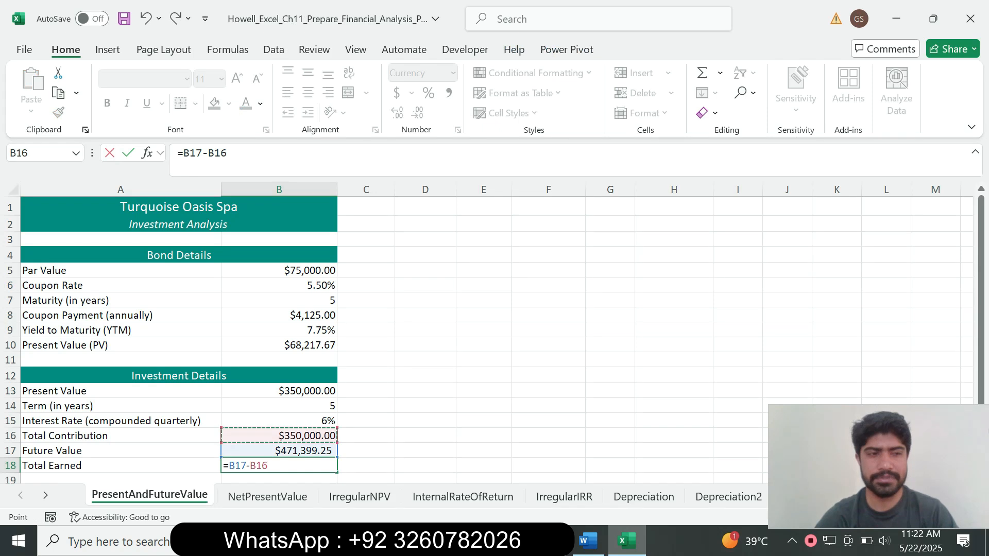
pyautogui.press('Return')
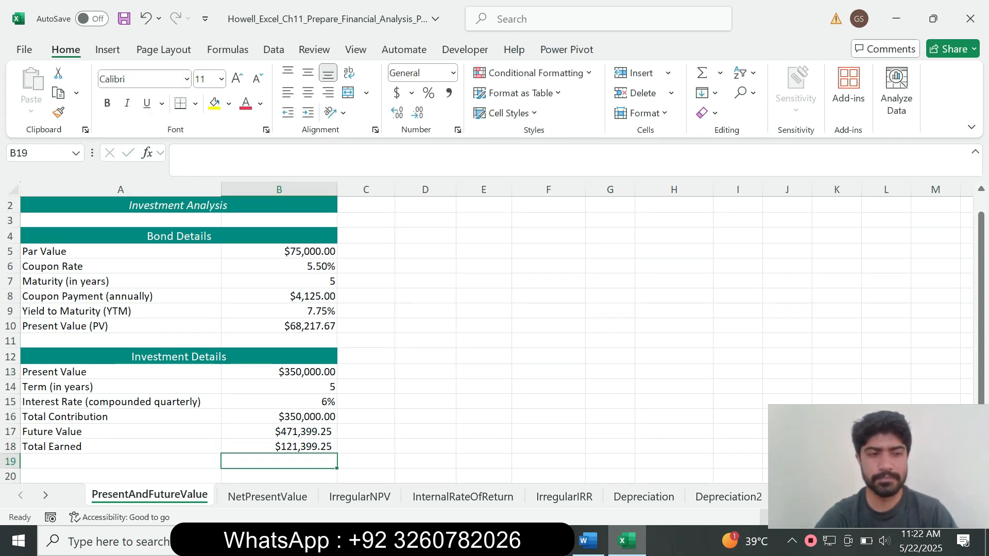
# Step: Return to the Word instructions, set the step 6 text to font size 9 and clear its highlight
pyautogui.click(587, 540)
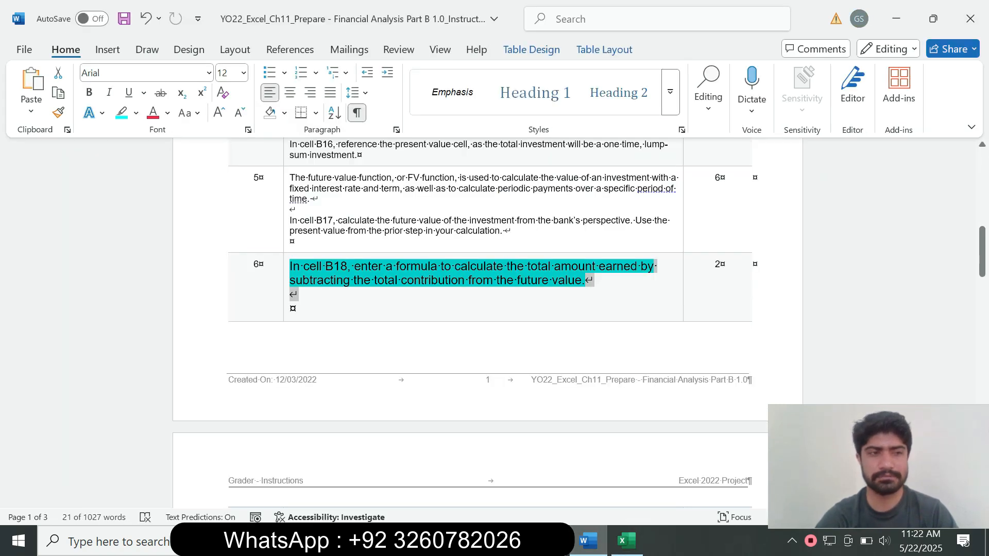
pyautogui.click(286, 284)
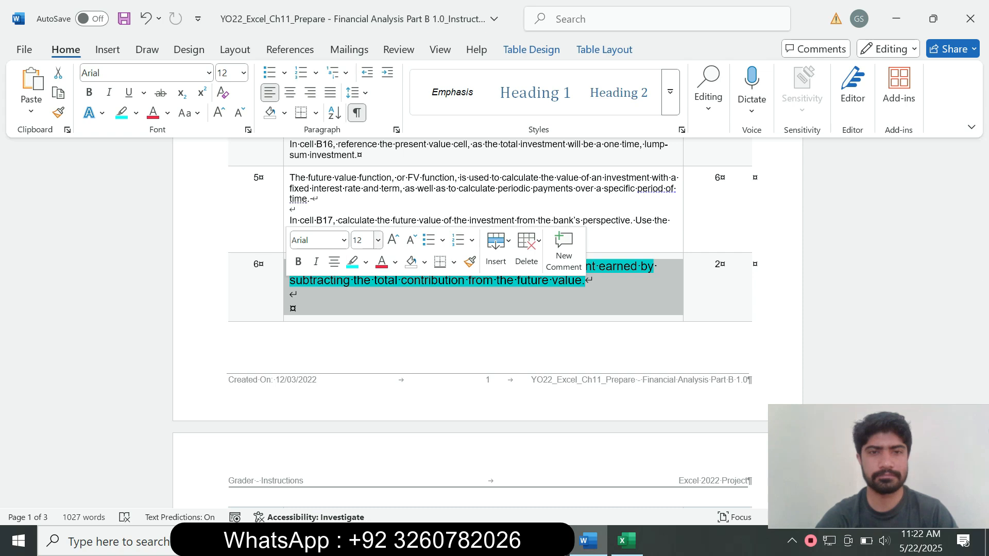
pyautogui.click(378, 240)
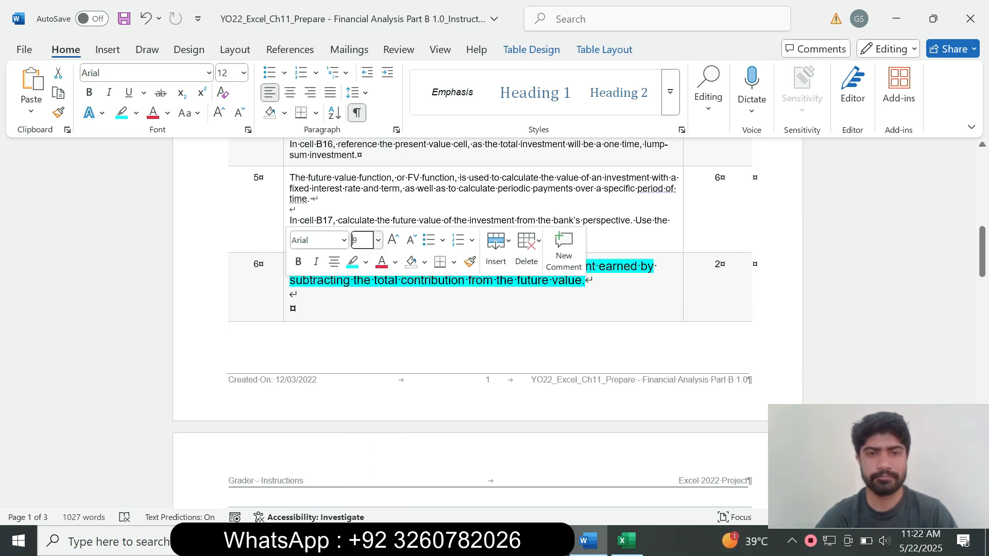
pyautogui.click(362, 276)
pyautogui.click(365, 262)
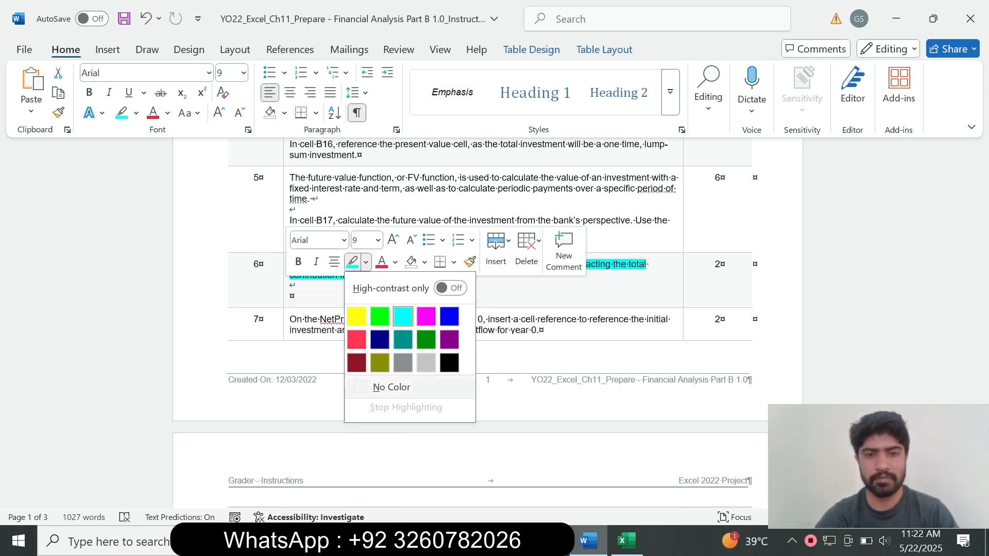
pyautogui.click(392, 387)
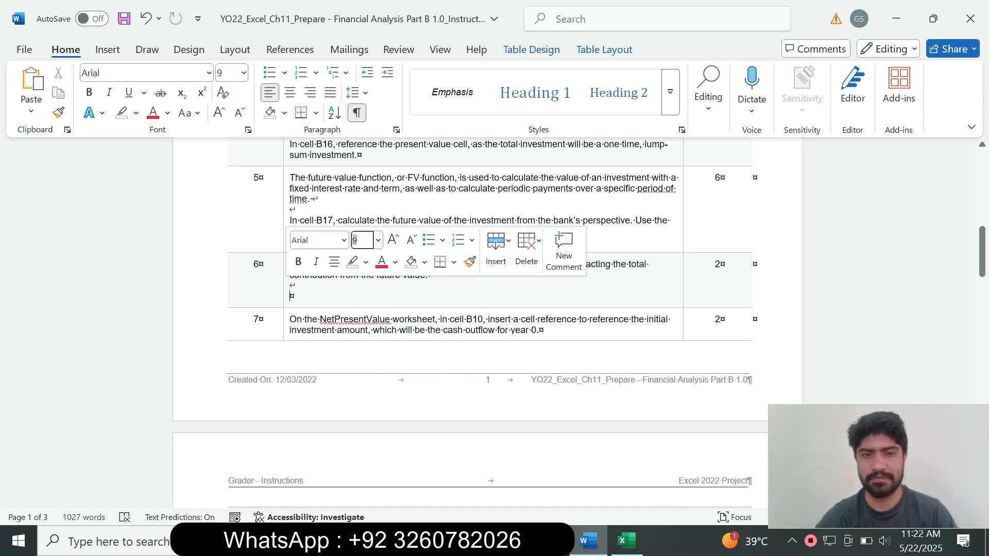
# Step: Set the step 7 instruction text to font size 14, highlight it in turquoise and select the words "NetPresentValue worksheet"
pyautogui.click(286, 330)
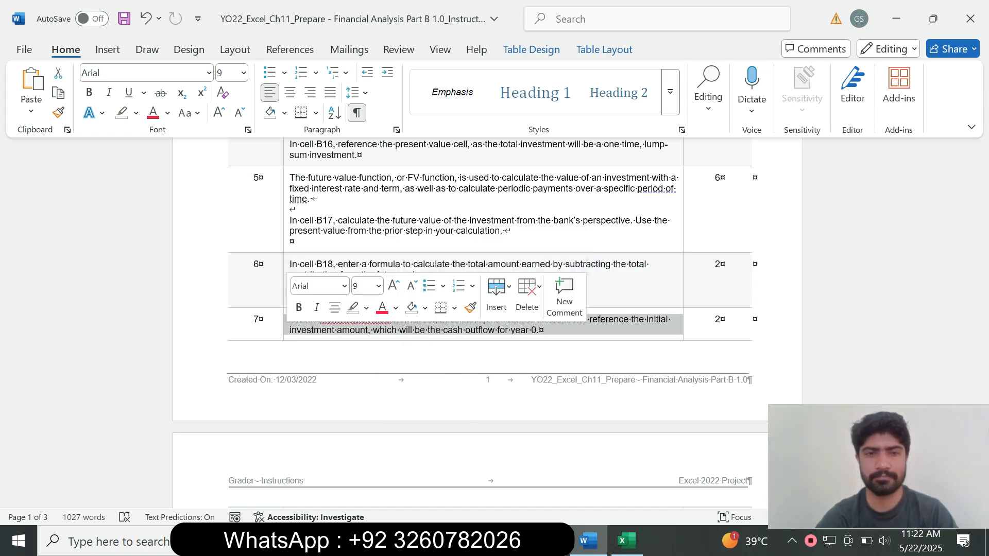
pyautogui.click(378, 286)
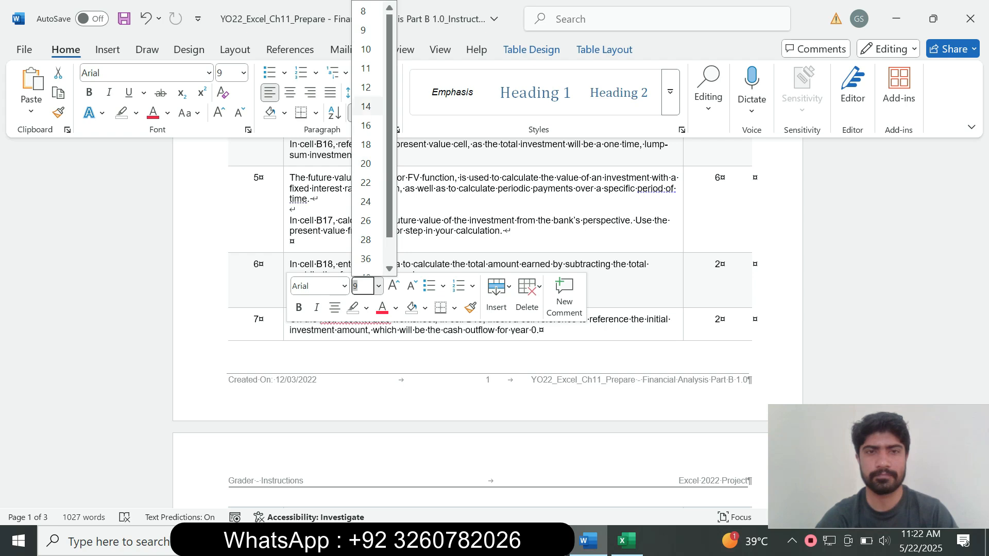
pyautogui.click(366, 106)
pyautogui.click(136, 113)
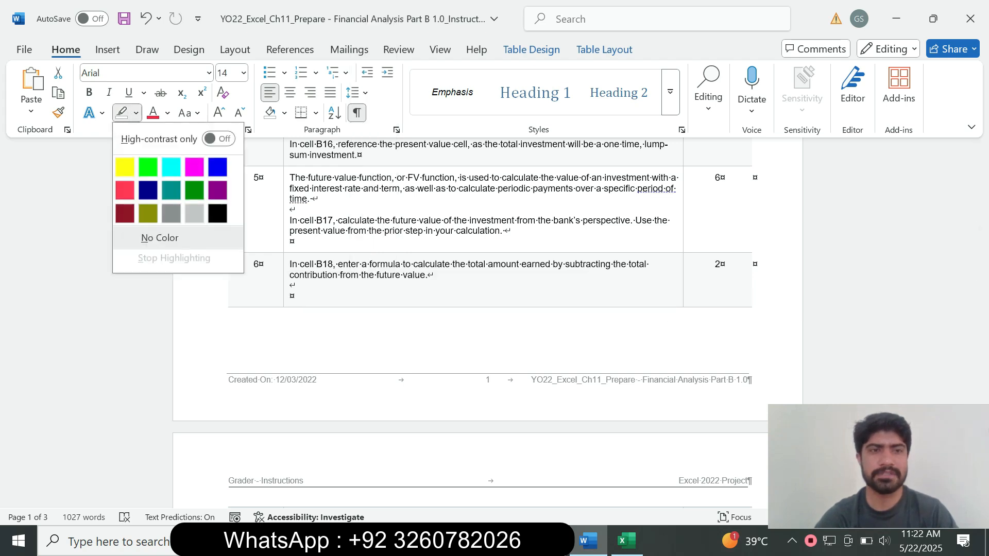
pyautogui.click(171, 167)
pyautogui.moveTo(982, 252); pyautogui.dragTo(981, 302)
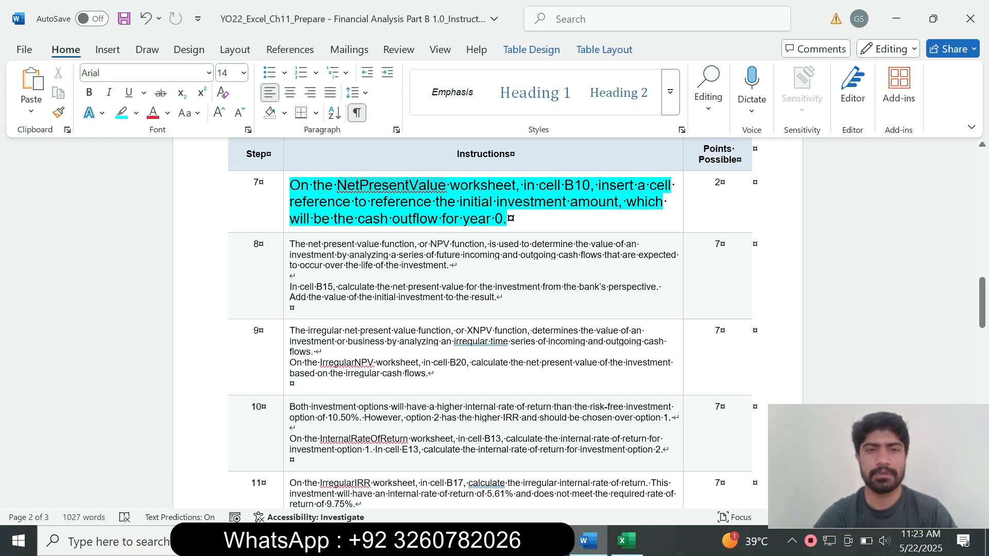
pyautogui.moveTo(337, 186); pyautogui.dragTo(515, 186)
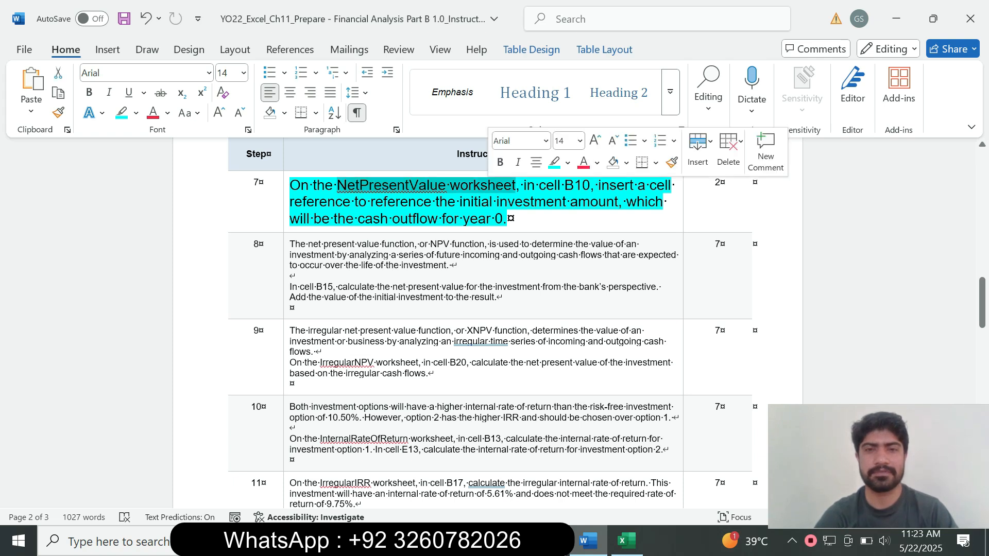
# Step: Switch to Excel, open the NetPresentValue worksheet and recheck the step 7 instruction in Word
pyautogui.click(626, 541)
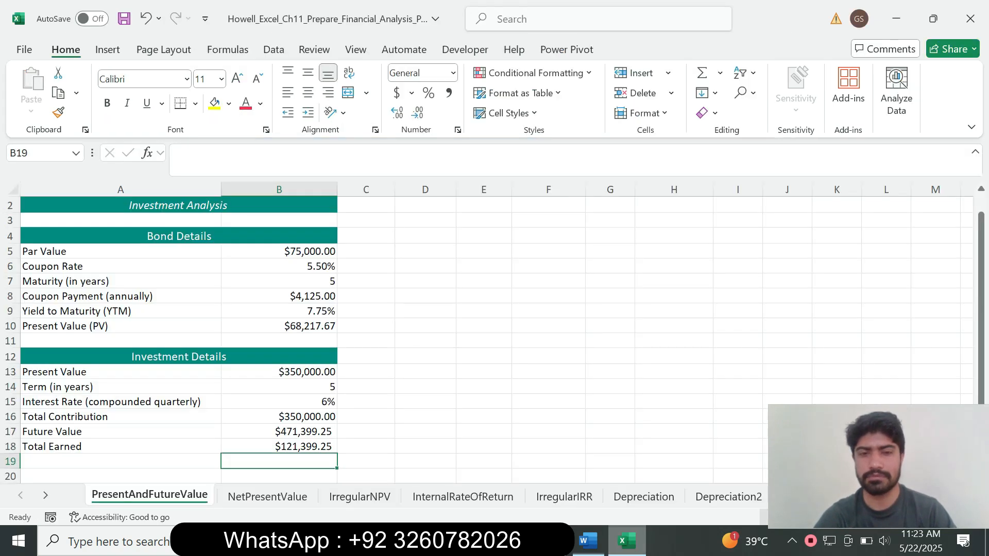
pyautogui.click(268, 497)
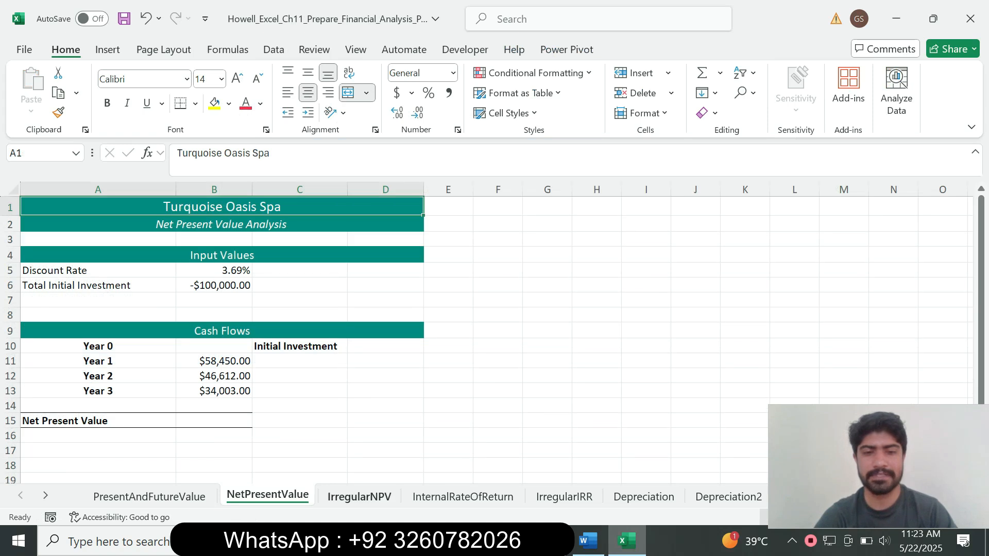
pyautogui.hotkey('alt', 'Tab')
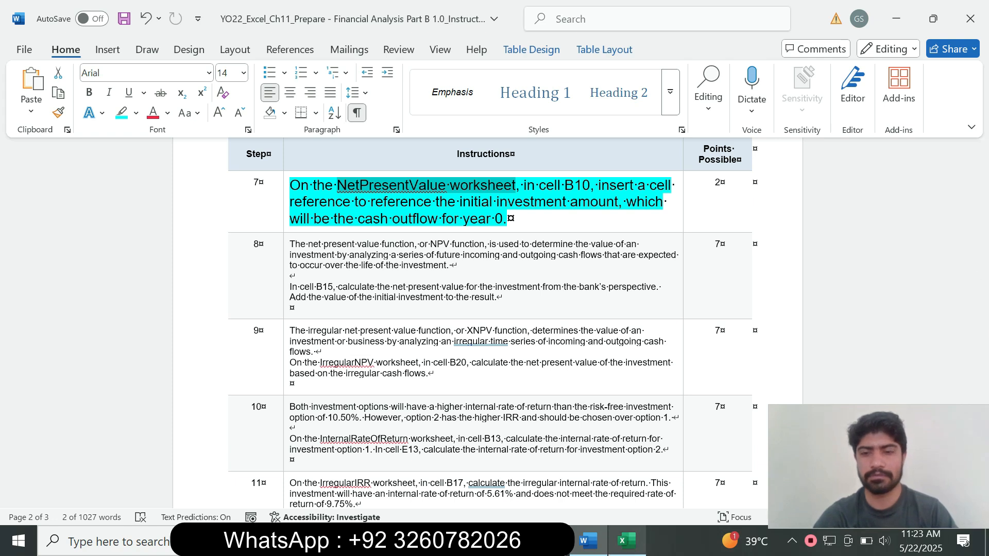
pyautogui.hotkey('alt', 'Tab')
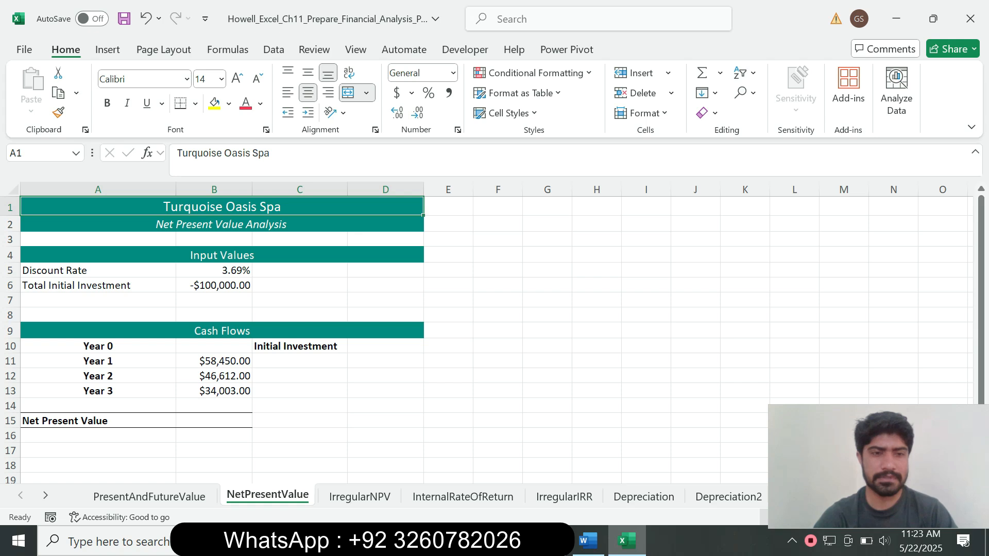
# Step: Enter =B6 in cell B10 to reference the total initial investment as the Year 0 cash flow
pyautogui.click(214, 346)
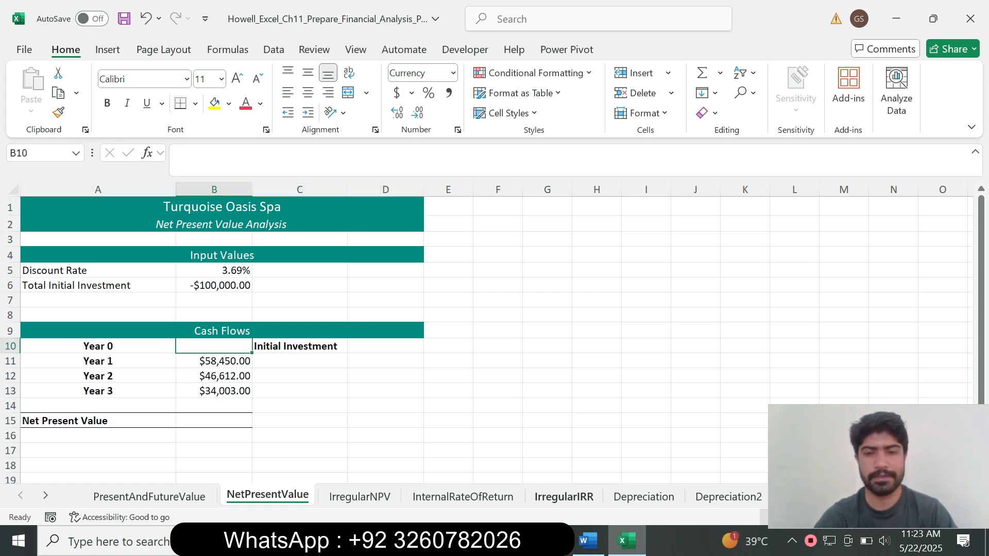
pyautogui.hotkey('alt', 'Tab')
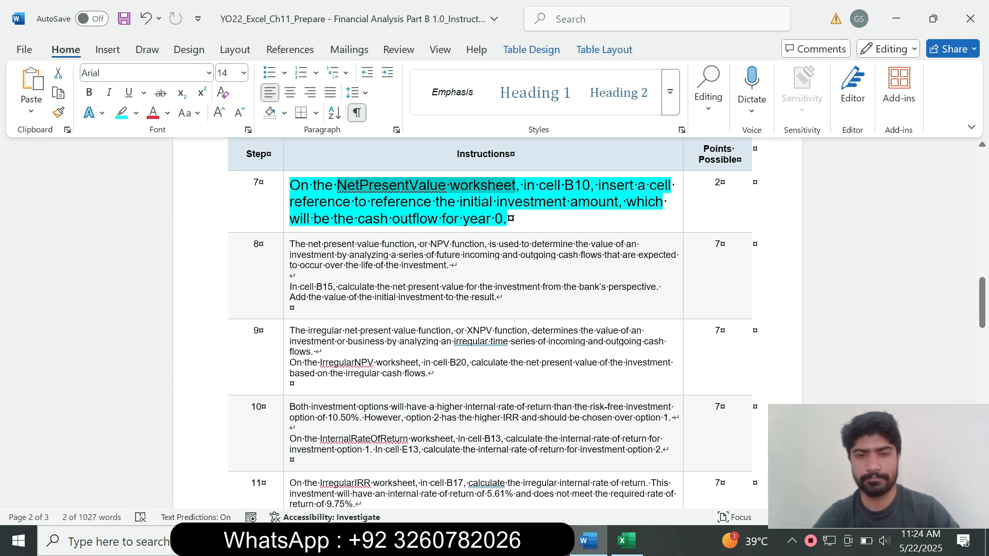
pyautogui.click(626, 540)
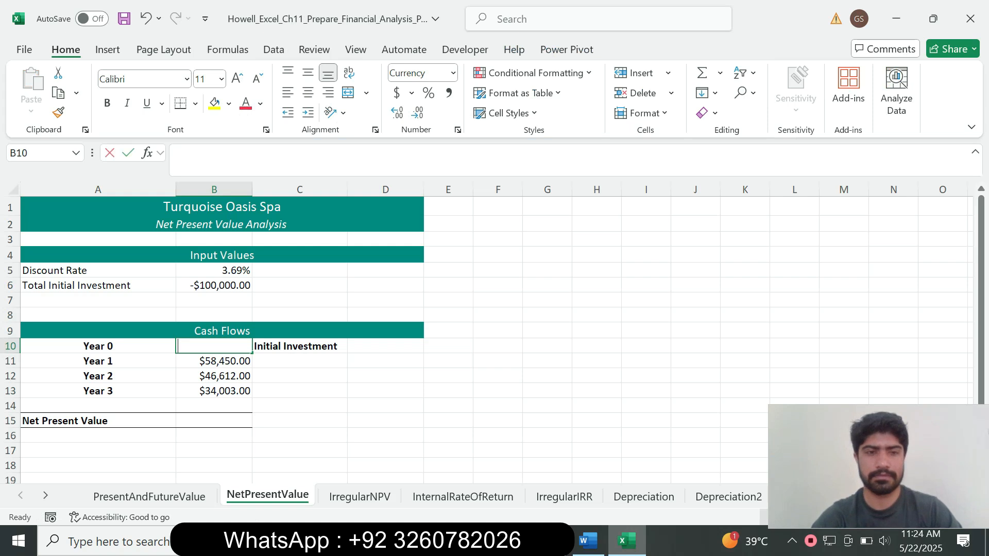
pyautogui.write('=')
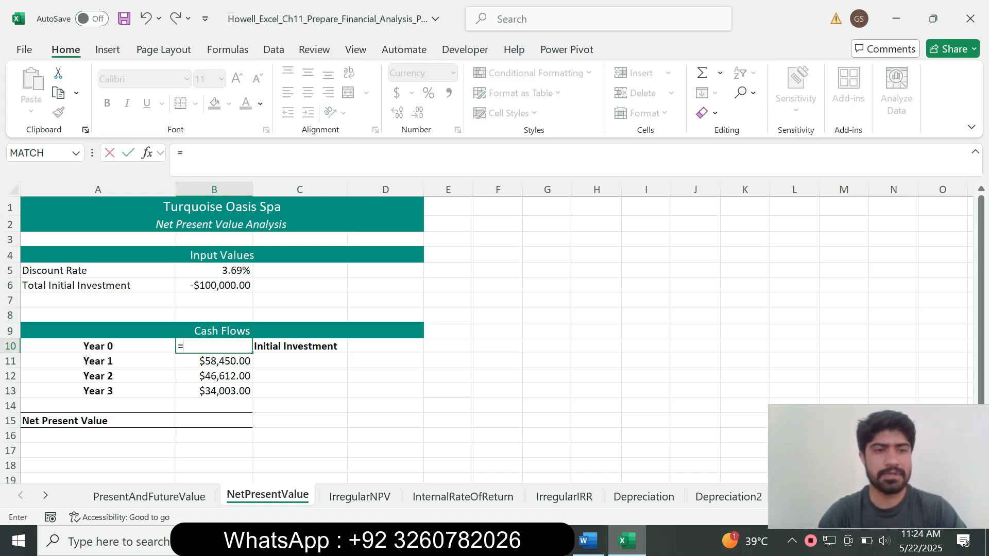
pyautogui.click(214, 285)
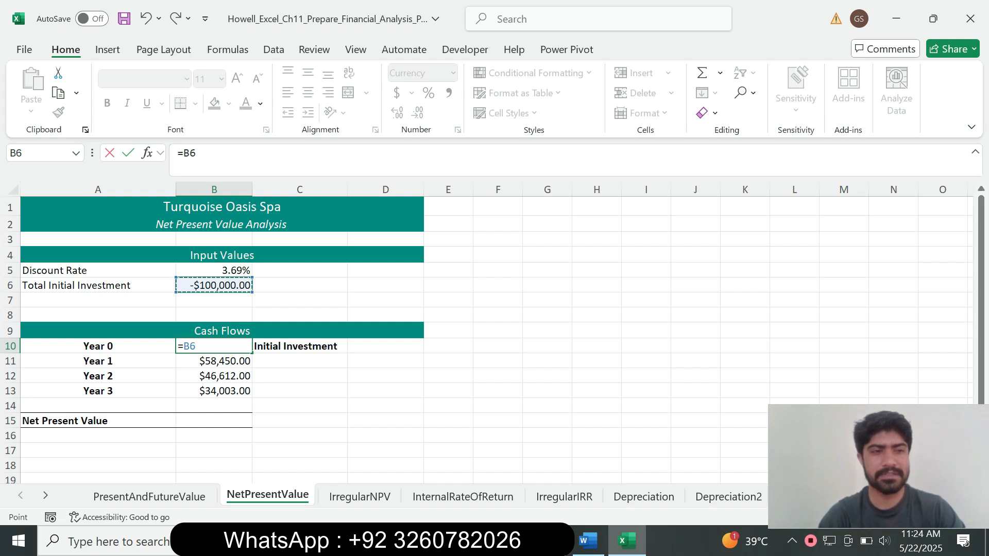
pyautogui.click(588, 540)
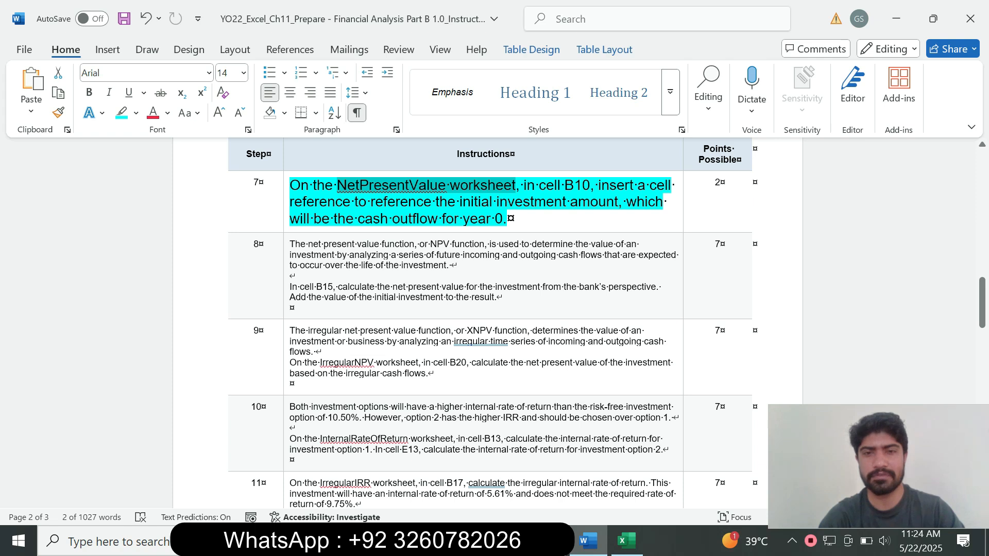
pyautogui.click(626, 540)
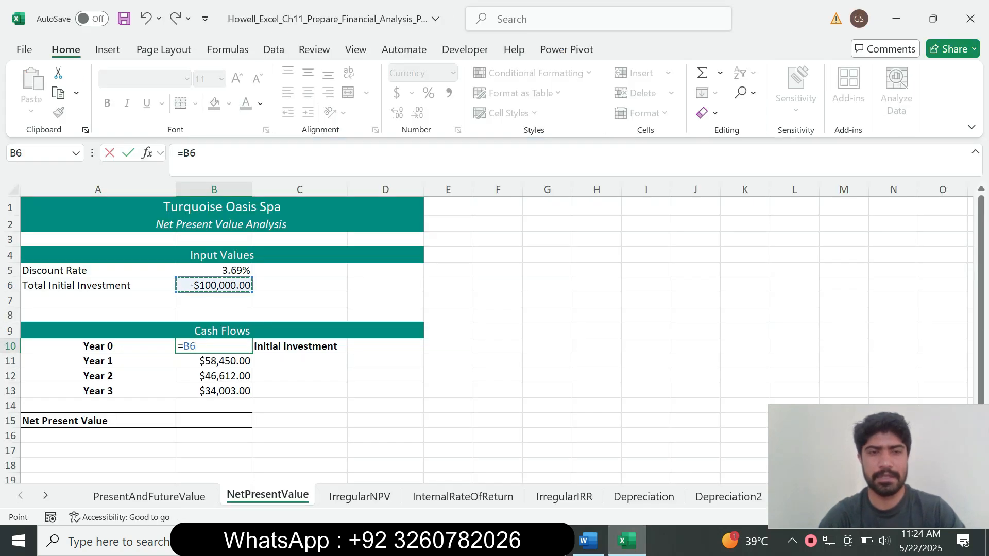
pyautogui.press('Return')
pyautogui.press('Up')
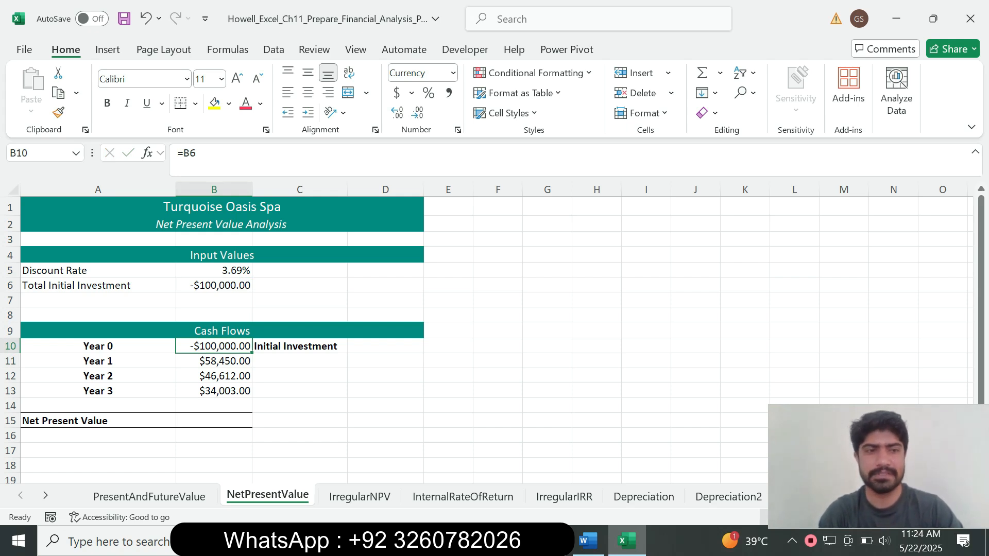
# Step: Return to the Word instructions, set the step 7 text to font size 9 and clear its highlight
pyautogui.hotkey('alt', 'Tab')
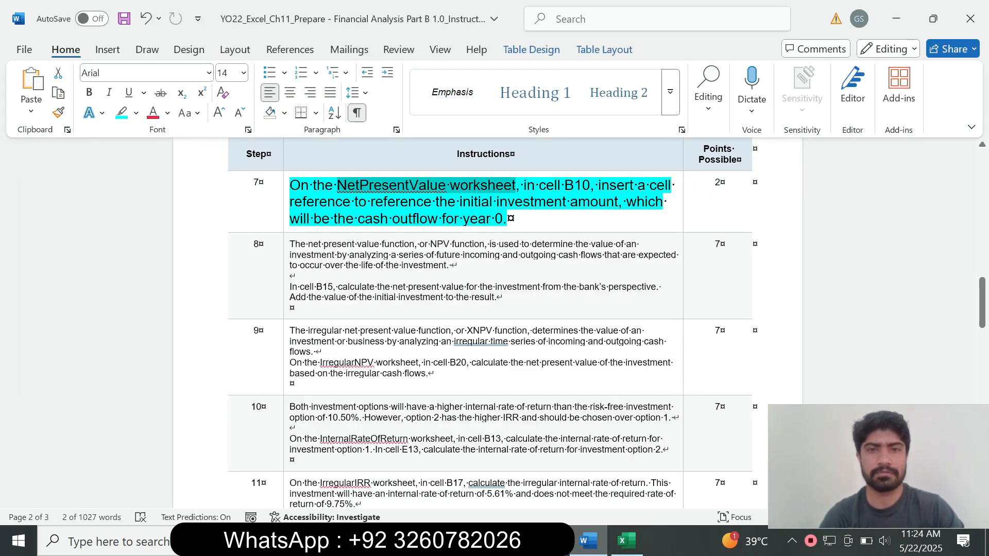
pyautogui.click(287, 216)
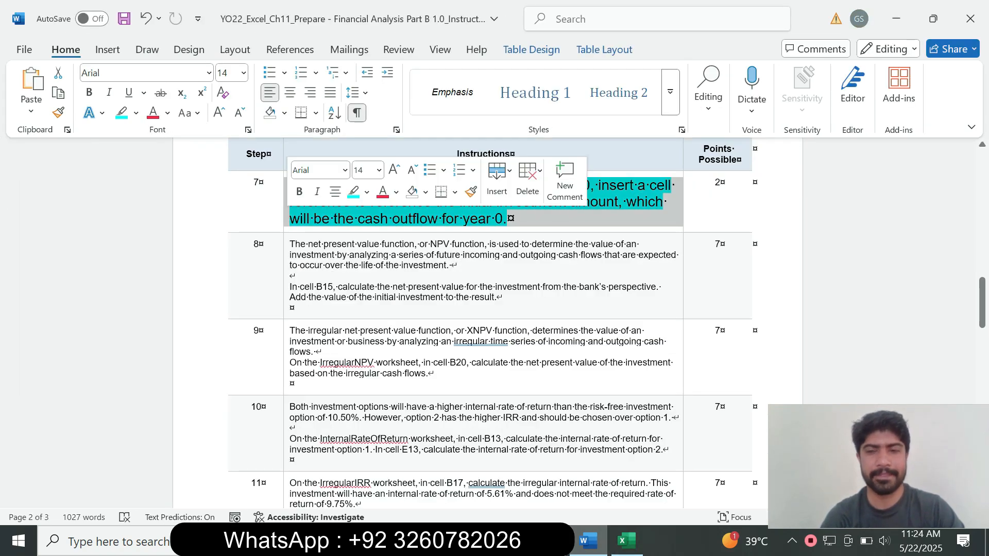
pyautogui.click(379, 170)
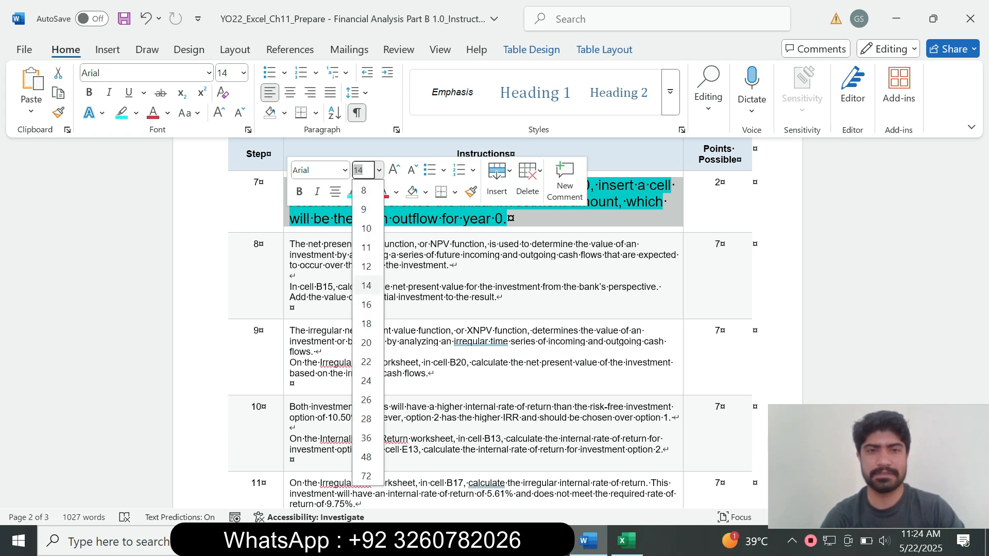
pyautogui.click(363, 205)
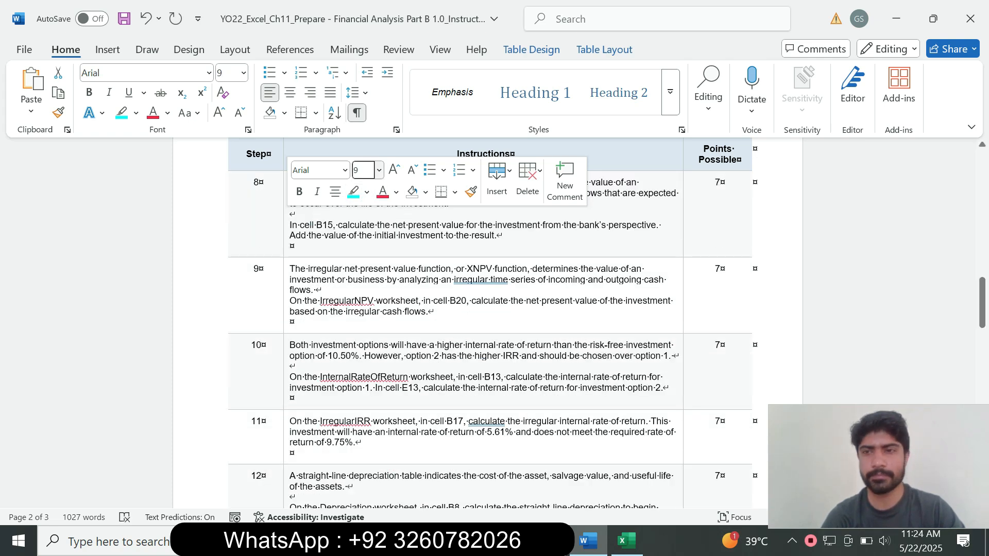
pyautogui.moveTo(981, 303); pyautogui.dragTo(981, 260)
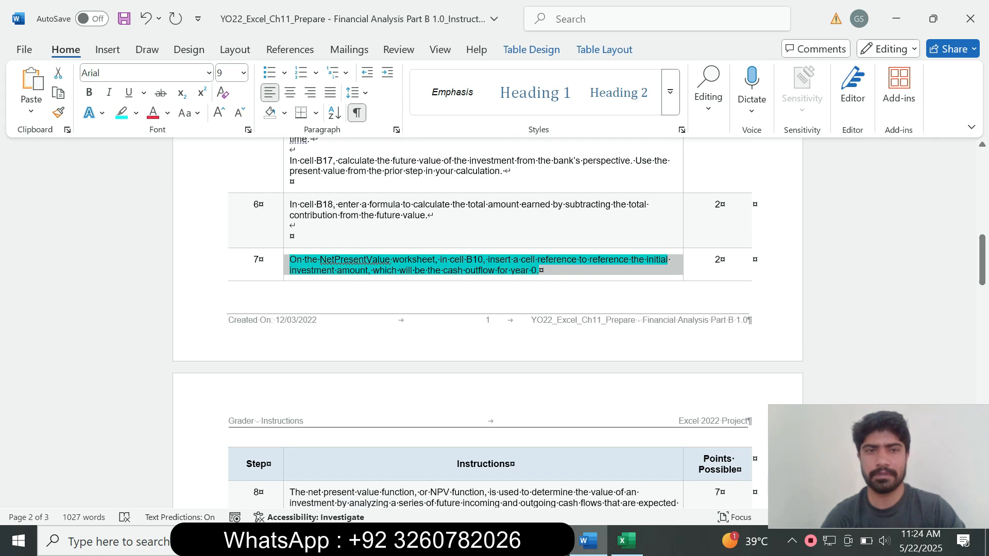
pyautogui.click(136, 112)
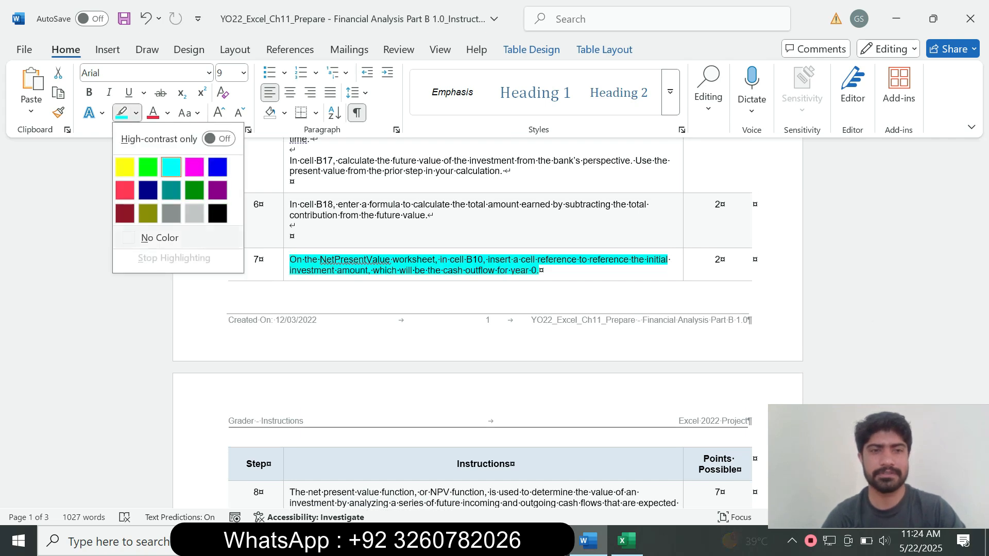
pyautogui.click(154, 237)
# Step: Set the step 8 instruction text to font size 12 and highlight it in turquoise
pyautogui.moveTo(981, 259); pyautogui.dragTo(981, 295)
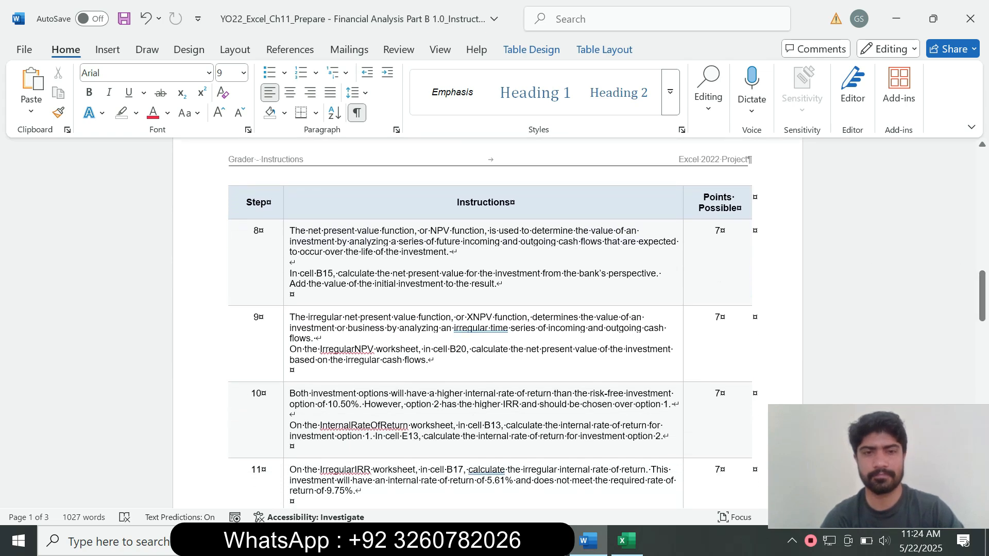
pyautogui.click(286, 281)
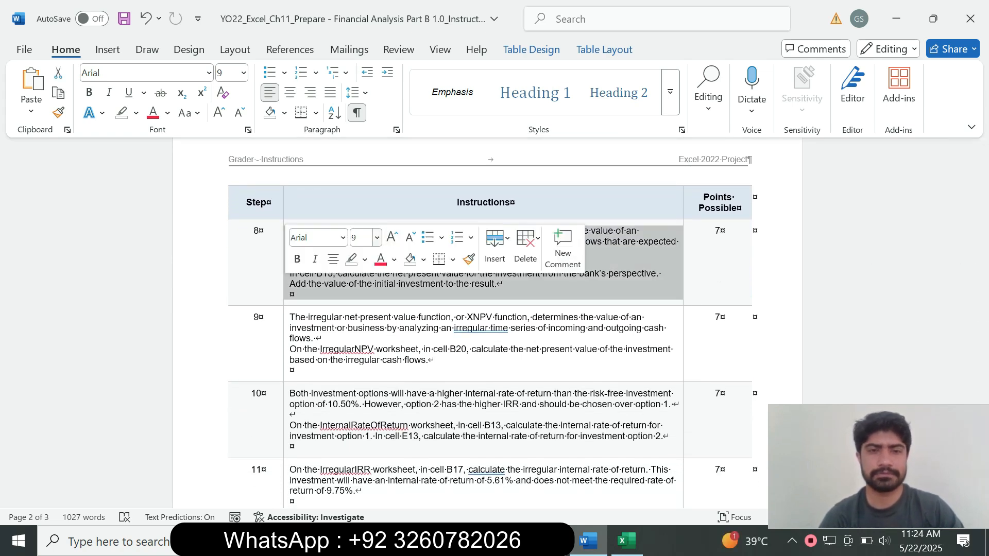
pyautogui.click(377, 238)
pyautogui.click(364, 334)
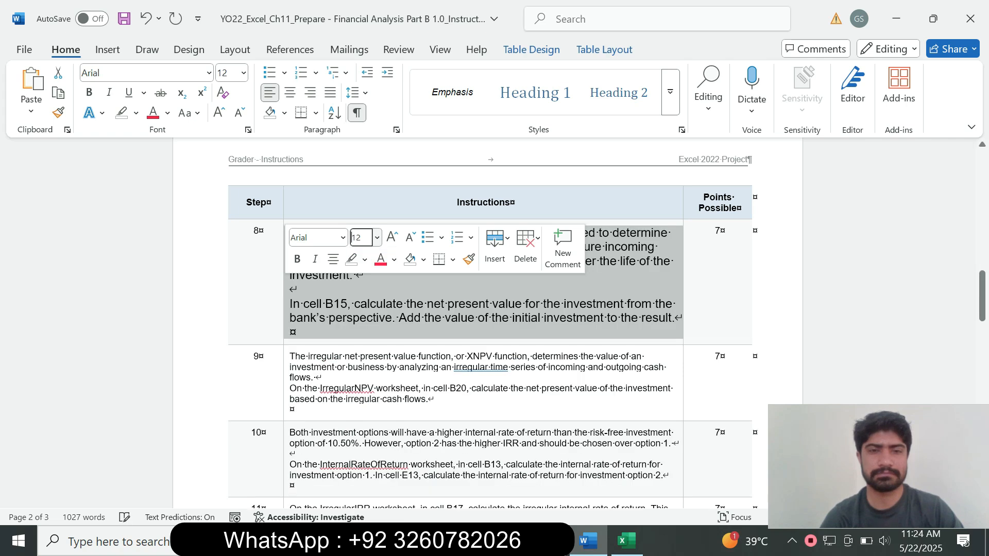
pyautogui.click(365, 259)
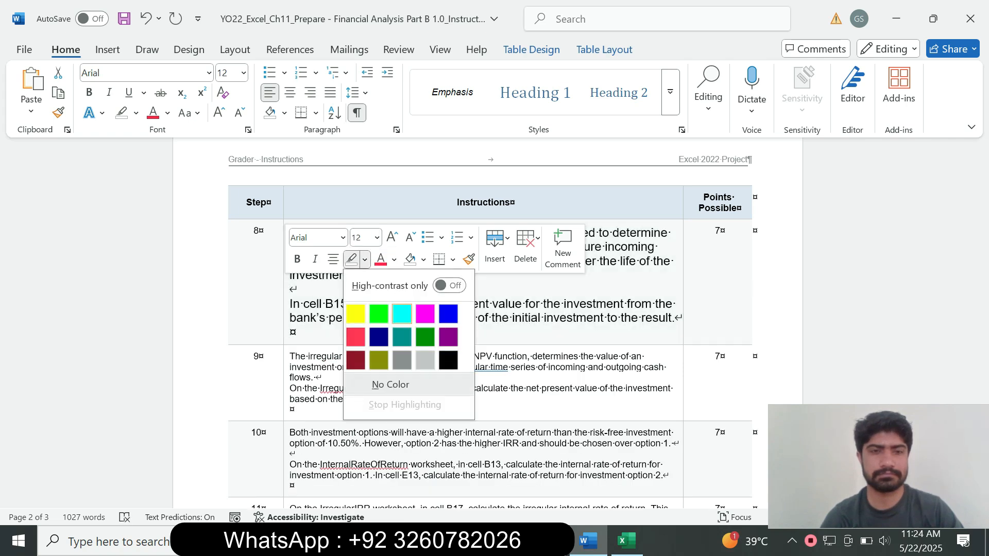
pyautogui.click(402, 313)
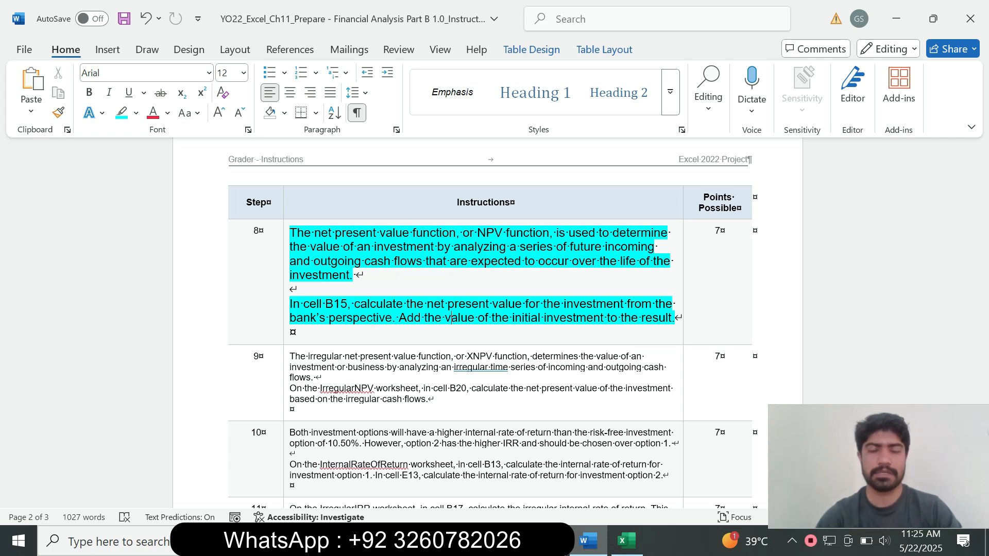
# Step: Select cell B15 on the NetPresentValue worksheet in Excel and recheck the step 8 net present value instruction in Word
pyautogui.moveTo(309, 304); pyautogui.dragTo(406, 305)
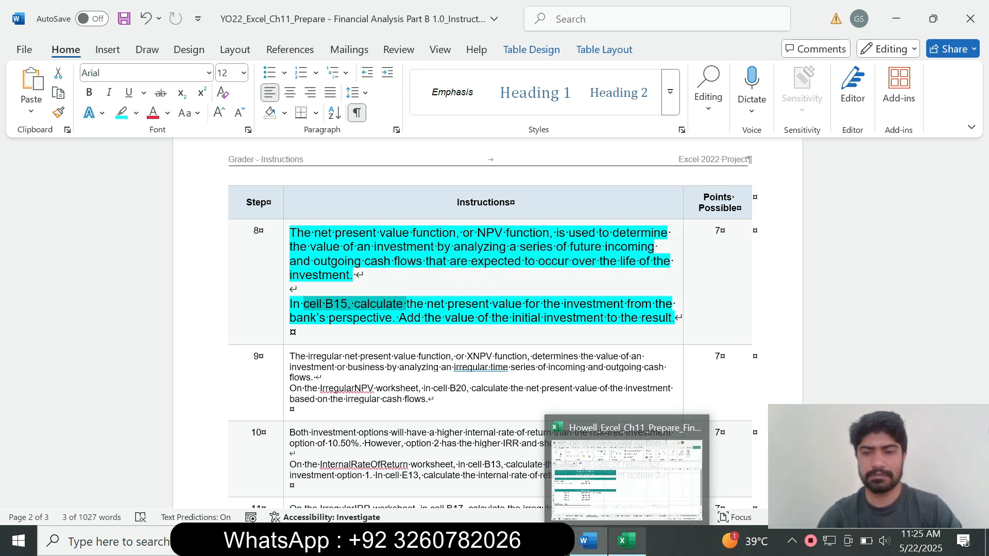
pyautogui.click(626, 541)
pyautogui.click(214, 421)
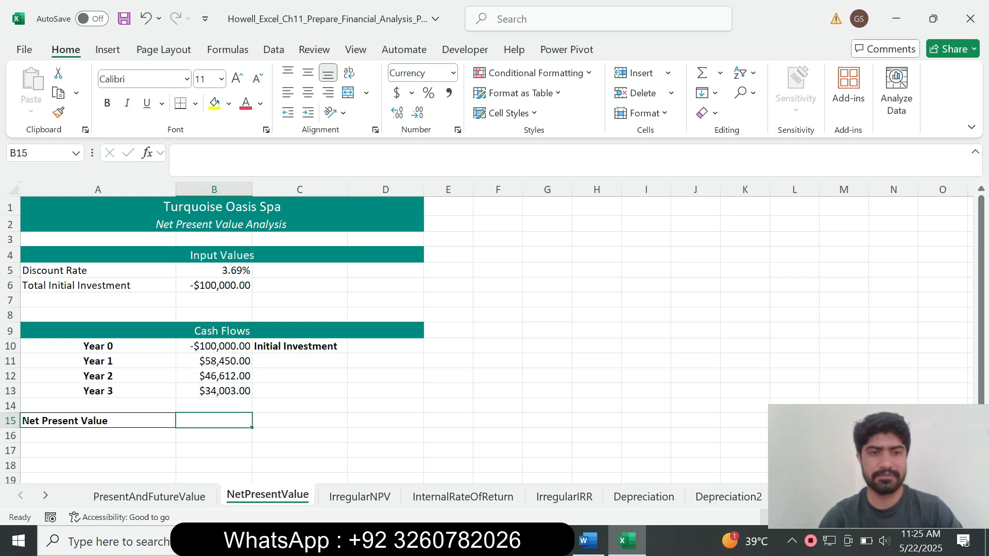
pyautogui.click(587, 540)
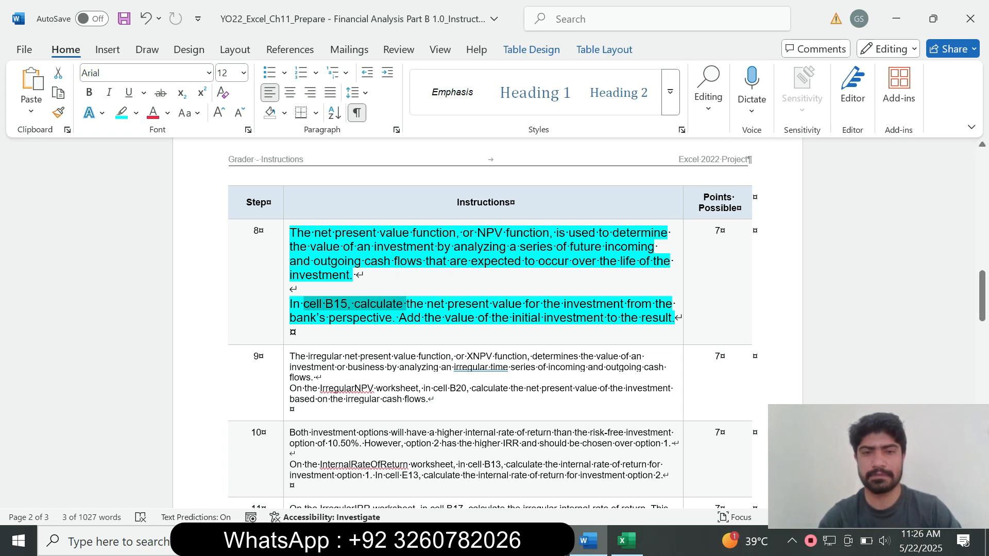
pyautogui.press('Down')
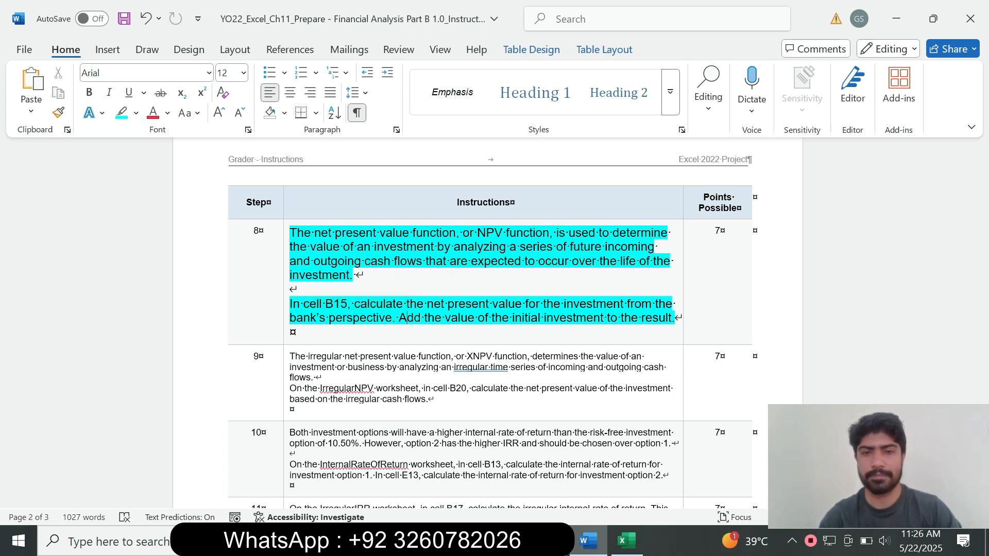
pyautogui.moveTo(423, 305); pyautogui.dragTo(604, 318)
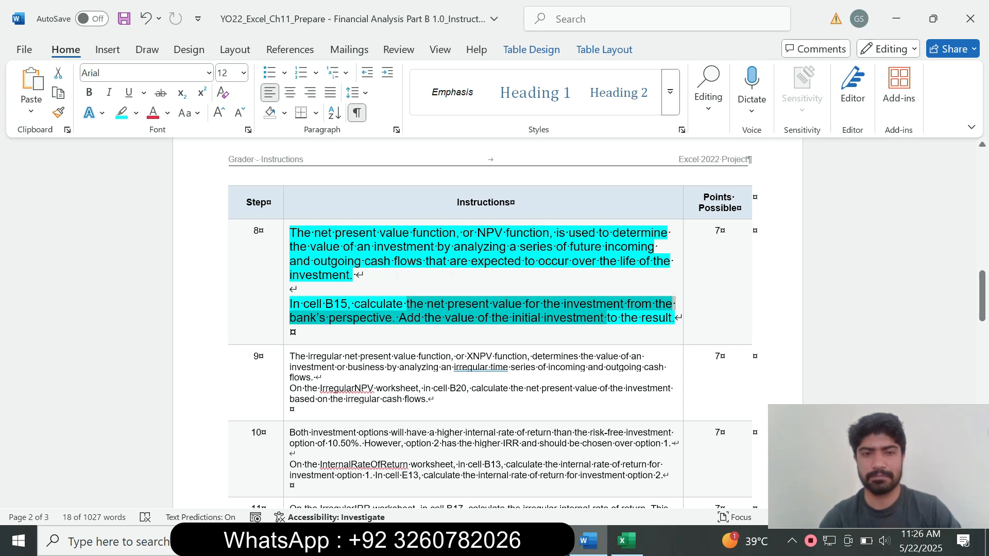
pyautogui.click(626, 541)
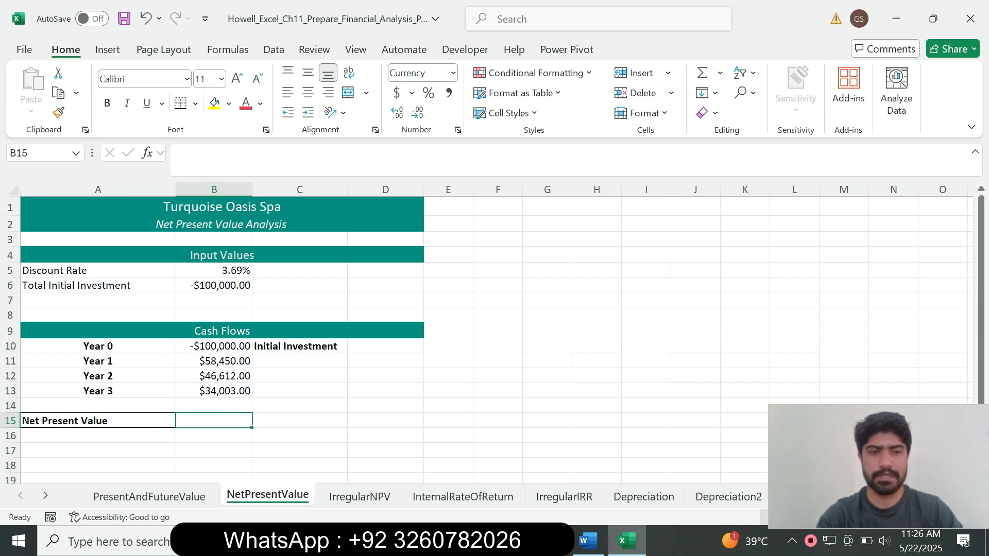
# Step: Start an NPV formula in cell B15 with B5 as the rate and B11:B13 as the cash flows, rechecking the Word instruction
pyautogui.write('=npv')
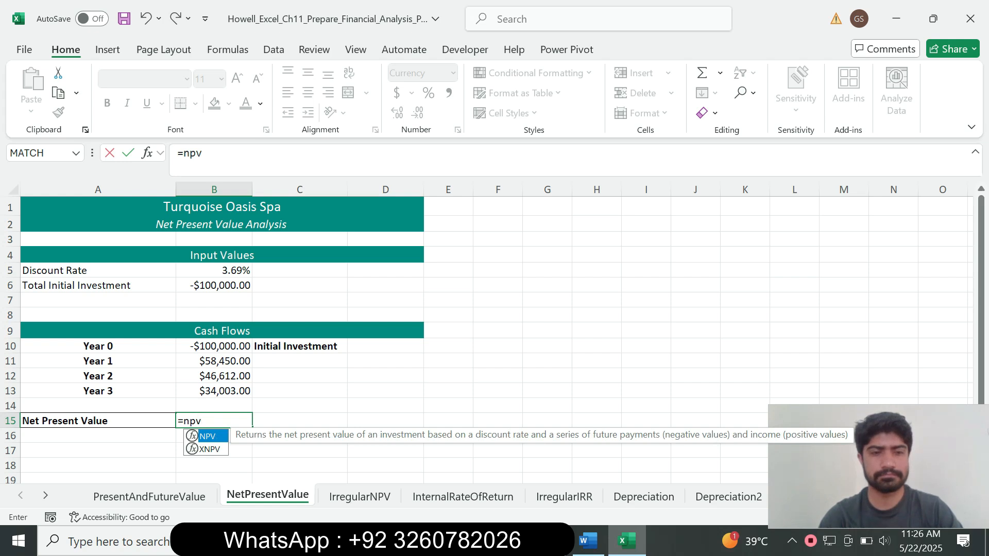
pyautogui.press('Tab')
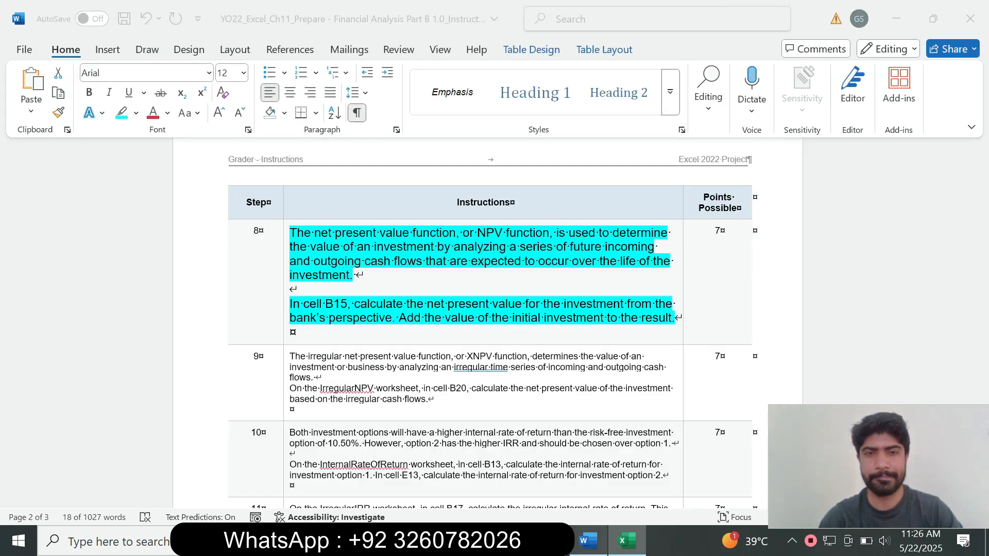
pyautogui.click(587, 540)
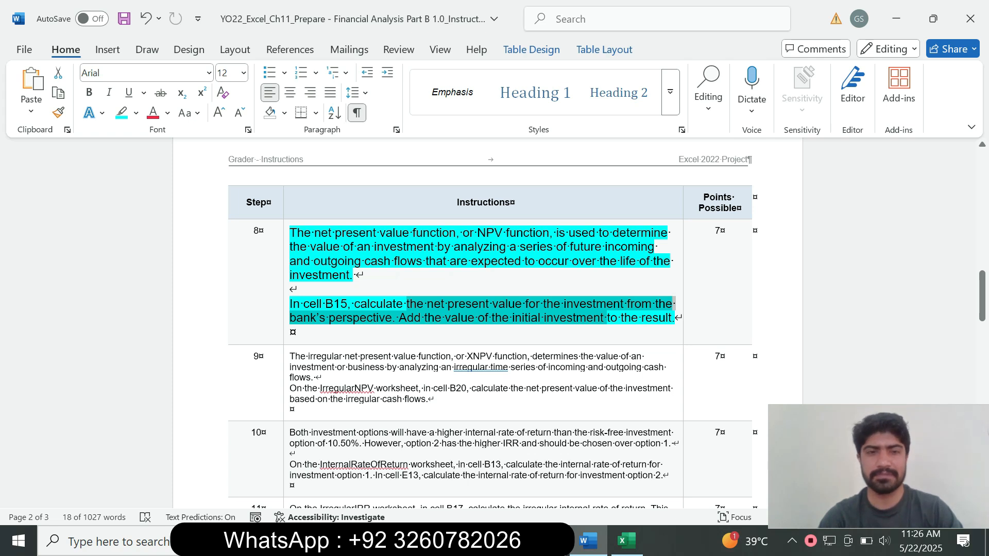
pyautogui.click(626, 541)
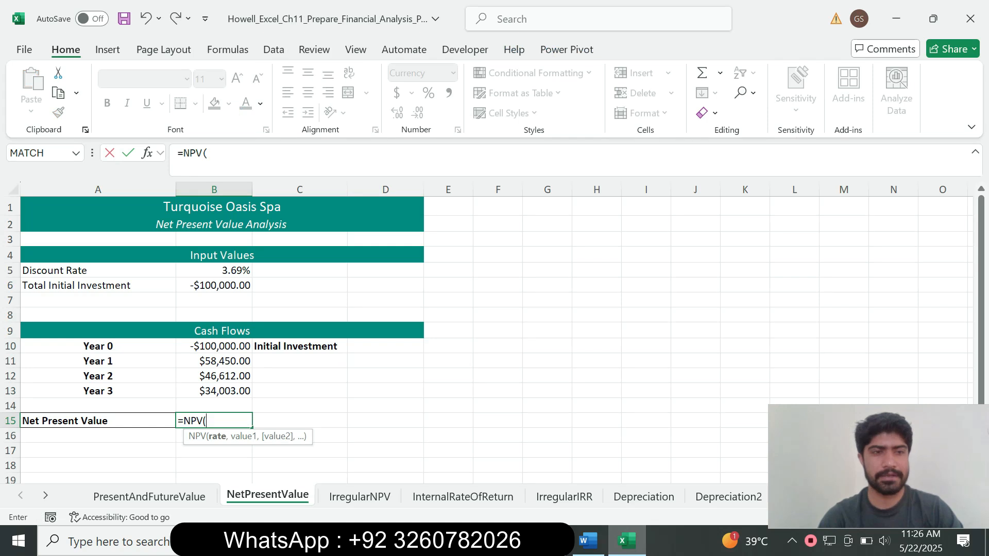
pyautogui.click(214, 270)
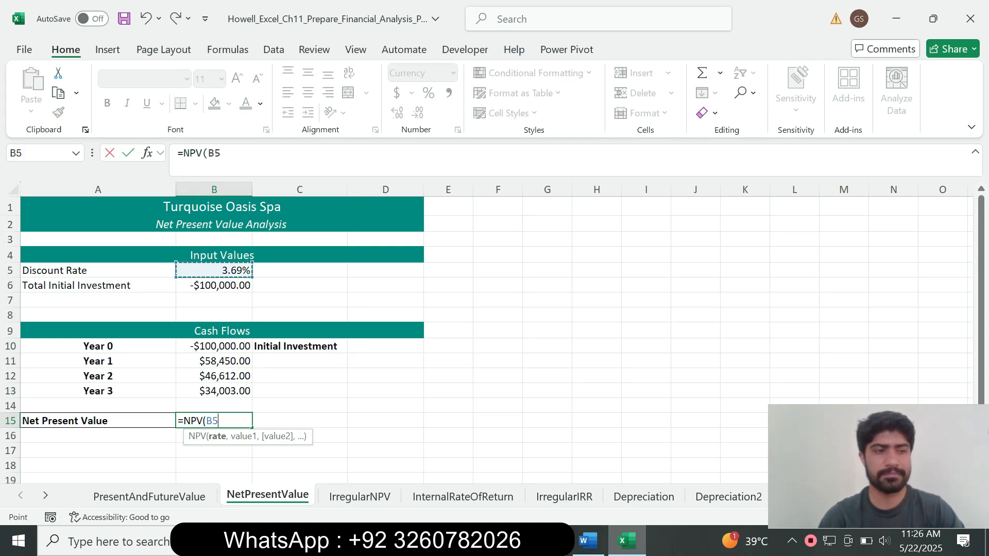
pyautogui.write(',')
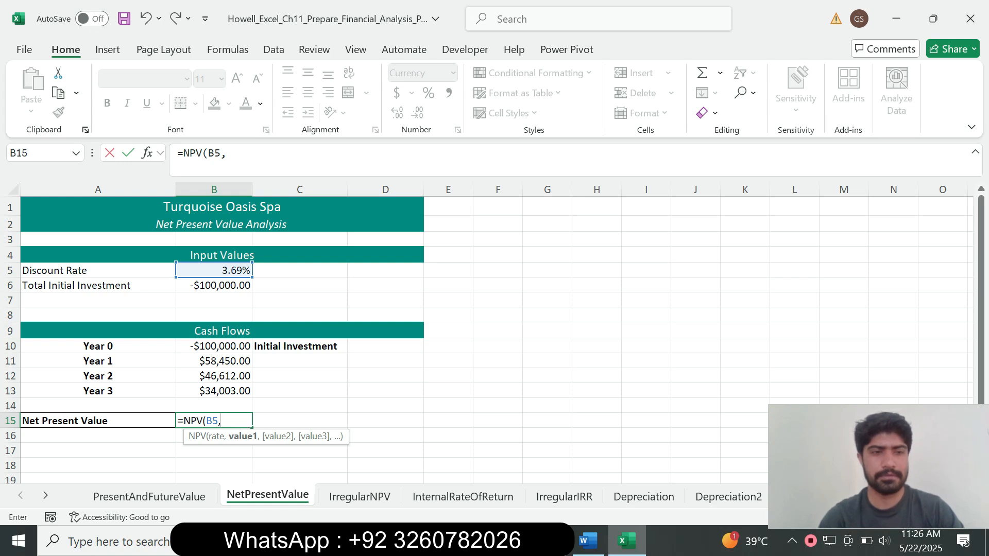
pyautogui.click(214, 361)
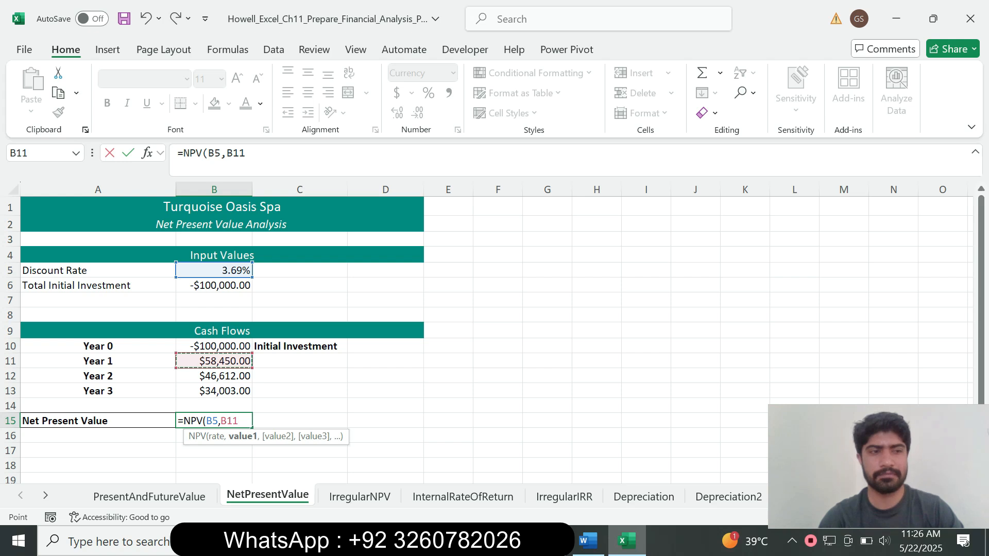
pyautogui.press('F8')
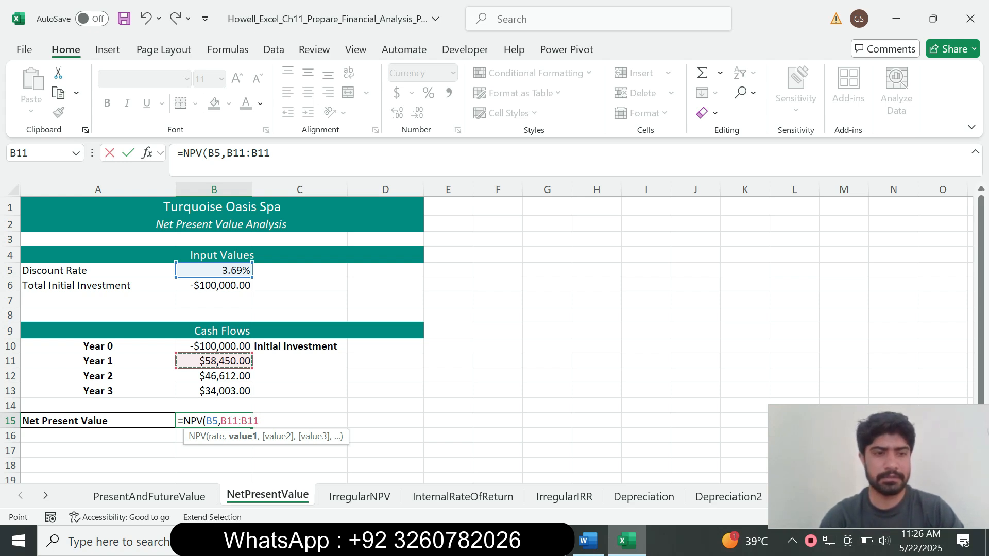
pyautogui.press('Down')
pyautogui.press('Down')
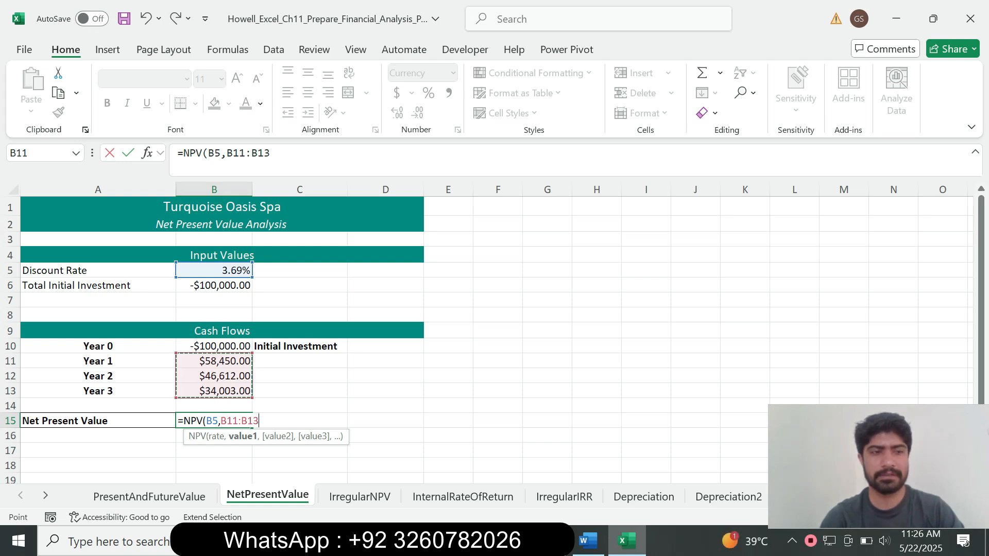
# Step: Add the initial investment in B10 to the result, completing the B15 formula as =NPV(B5,B11:B13)+B10
pyautogui.click(272, 154)
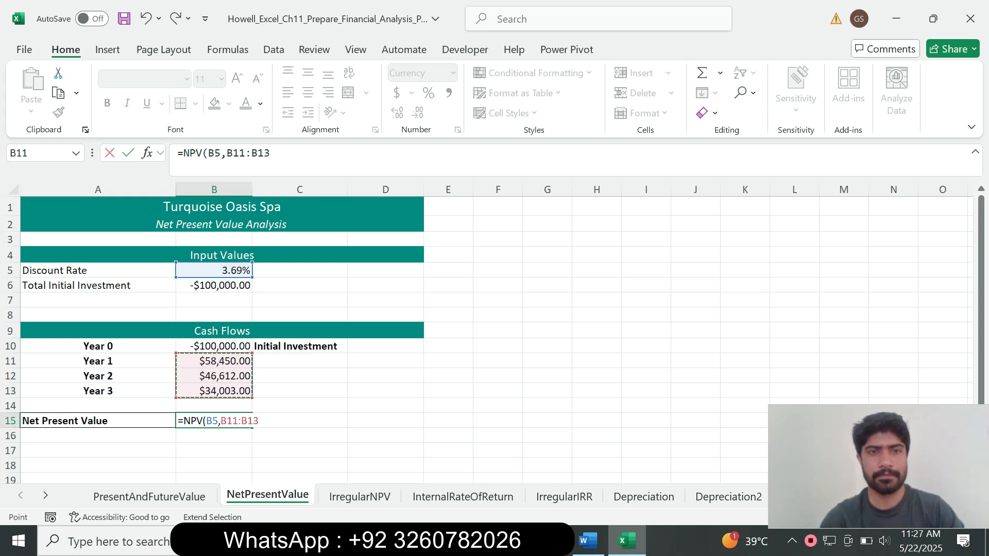
pyautogui.write(')+')
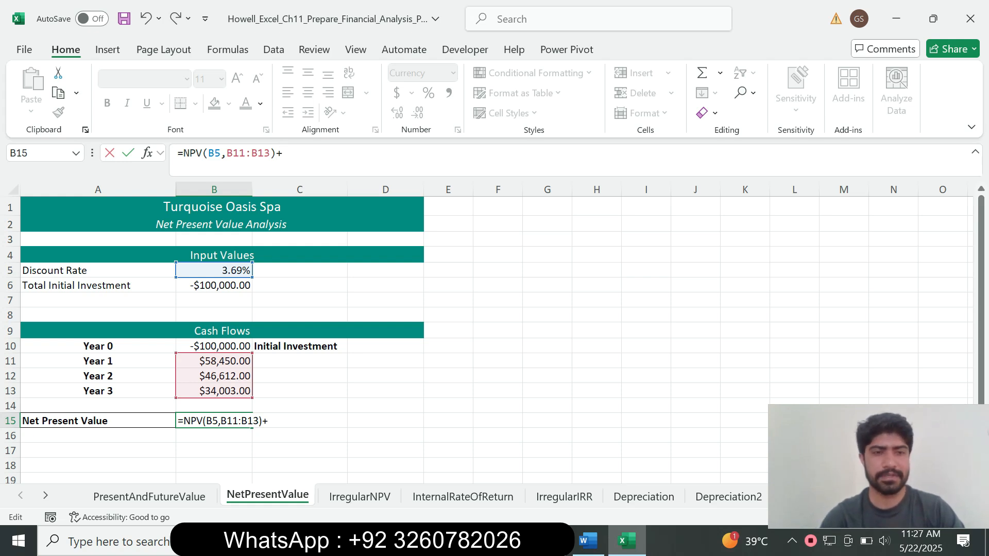
pyautogui.click(214, 346)
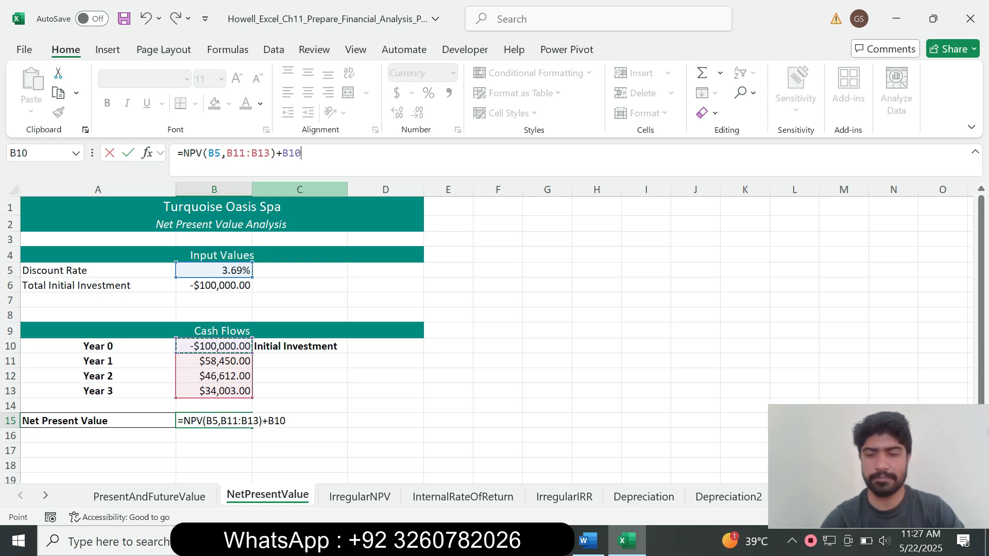
pyautogui.press('Return')
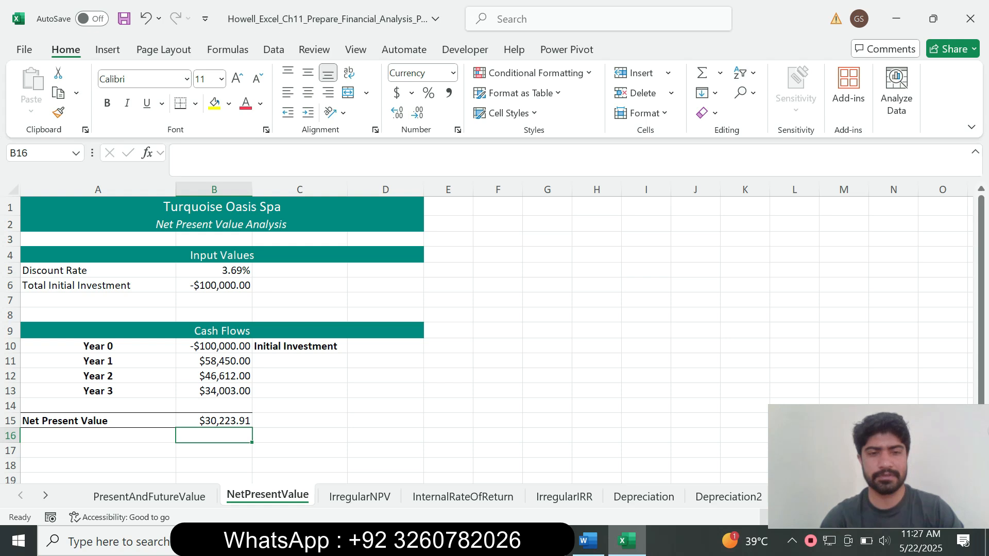
# Step: Return to the Word instructions, set the step 8 text to font size 9 and clear its highlight
pyautogui.click(588, 541)
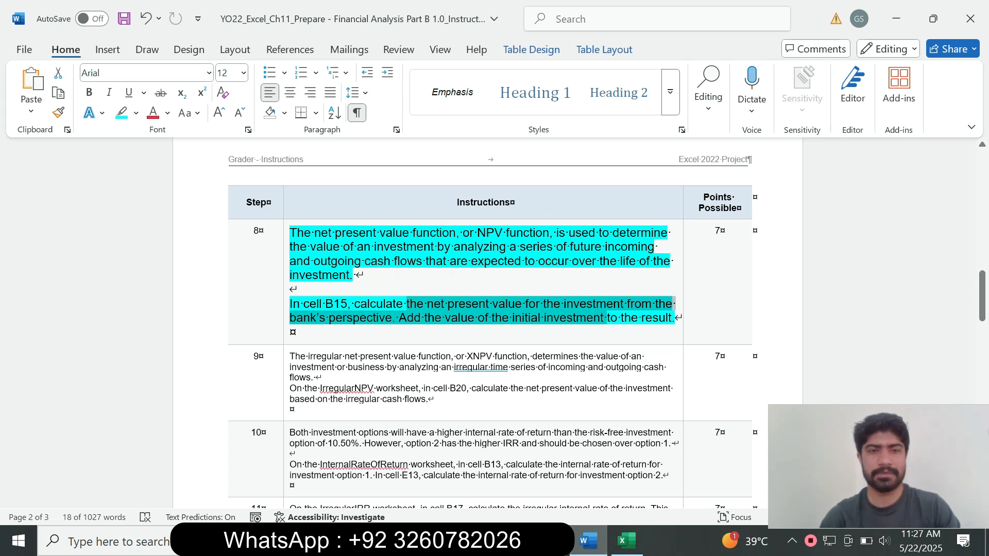
pyautogui.moveTo(606, 318); pyautogui.dragTo(304, 331)
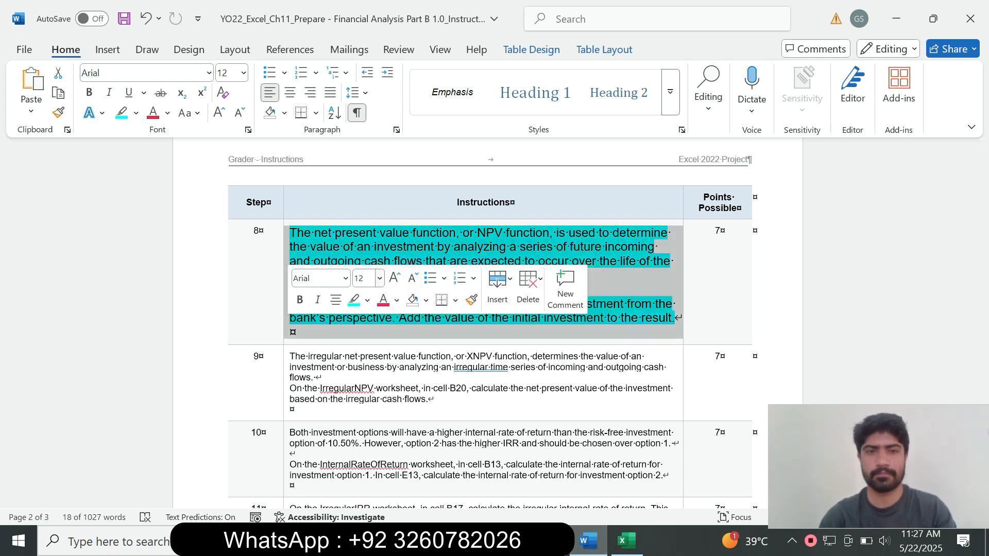
pyautogui.click(379, 278)
pyautogui.click(366, 29)
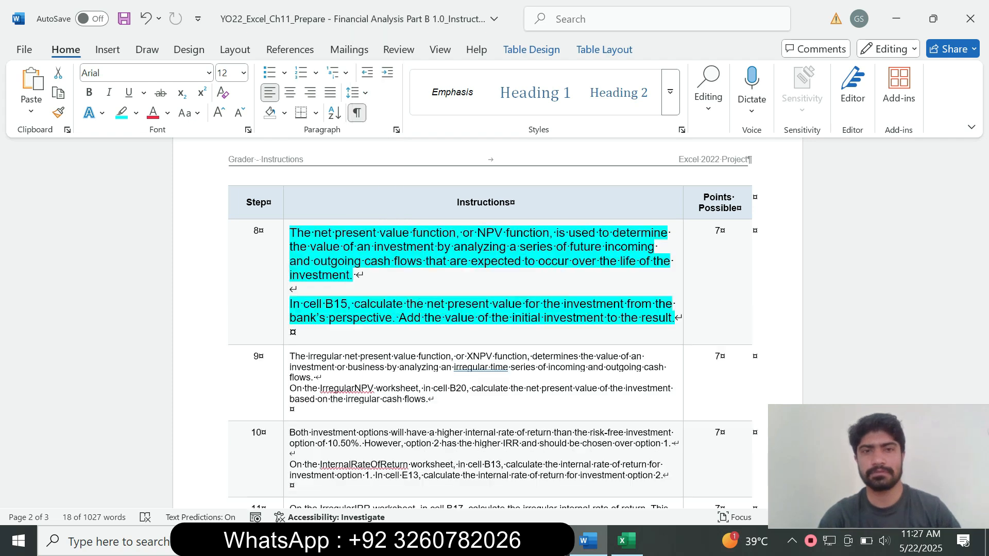
pyautogui.click(136, 113)
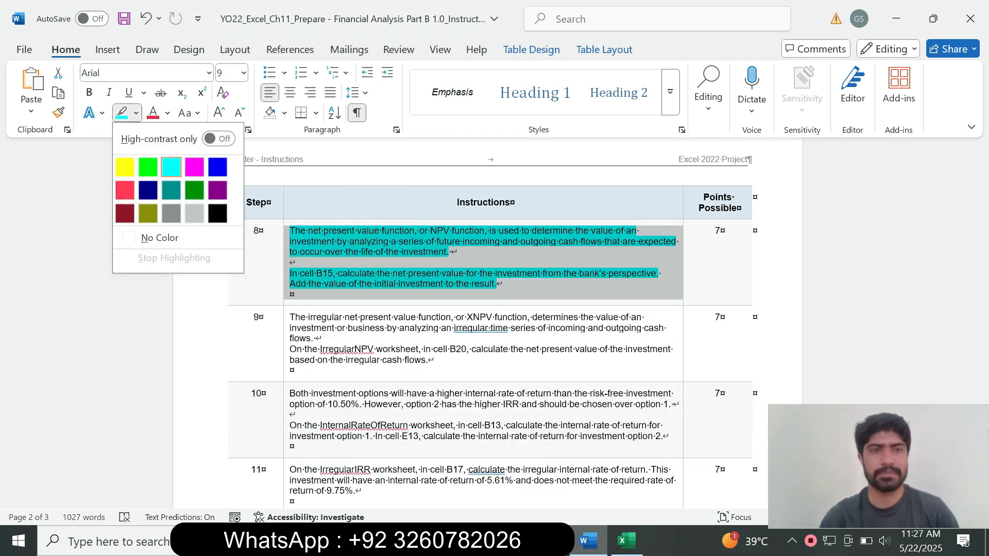
pyautogui.click(157, 237)
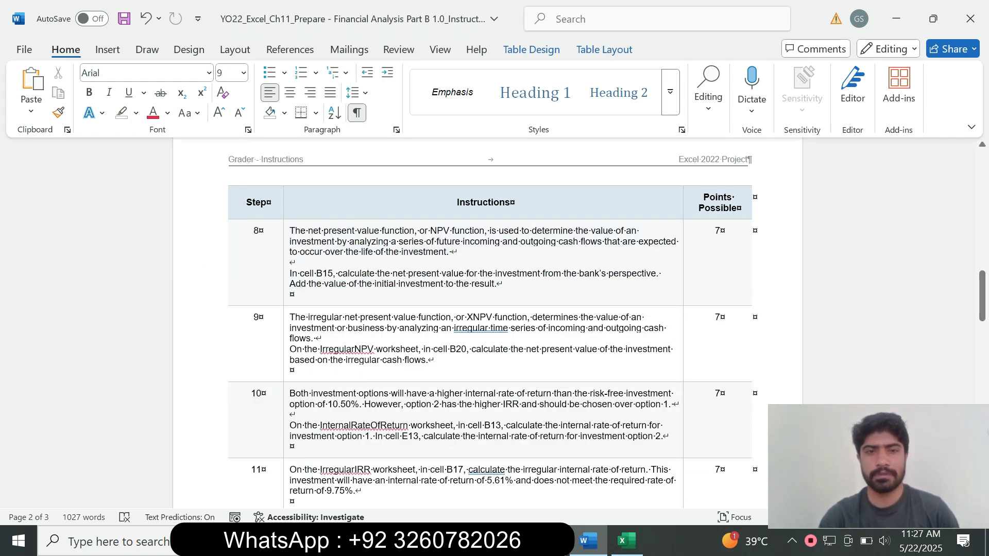
# Step: Highlight the instruction table from step 9 through the Total Points row in turquoise and check the table's last page
pyautogui.moveTo(289, 317); pyautogui.dragTo(428, 330)
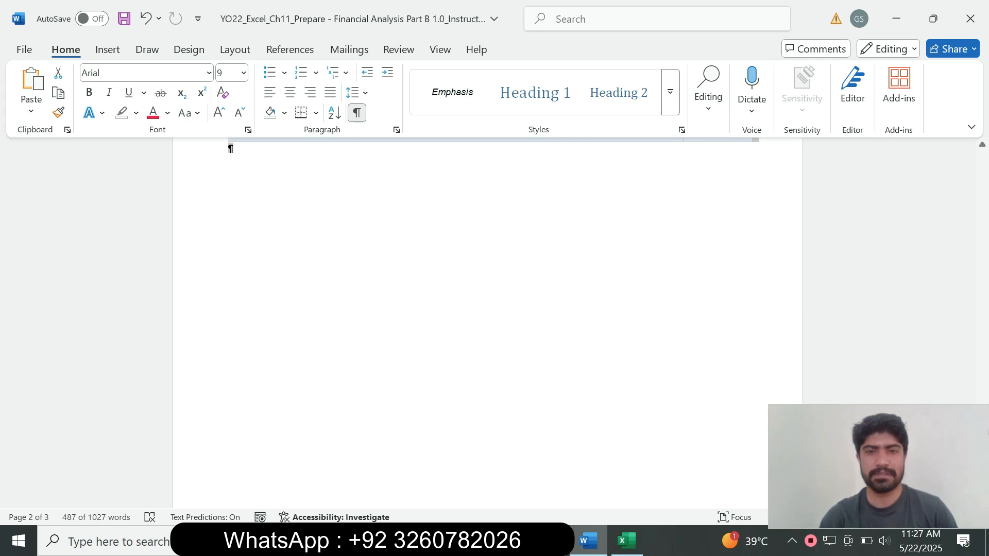
pyautogui.click(136, 113)
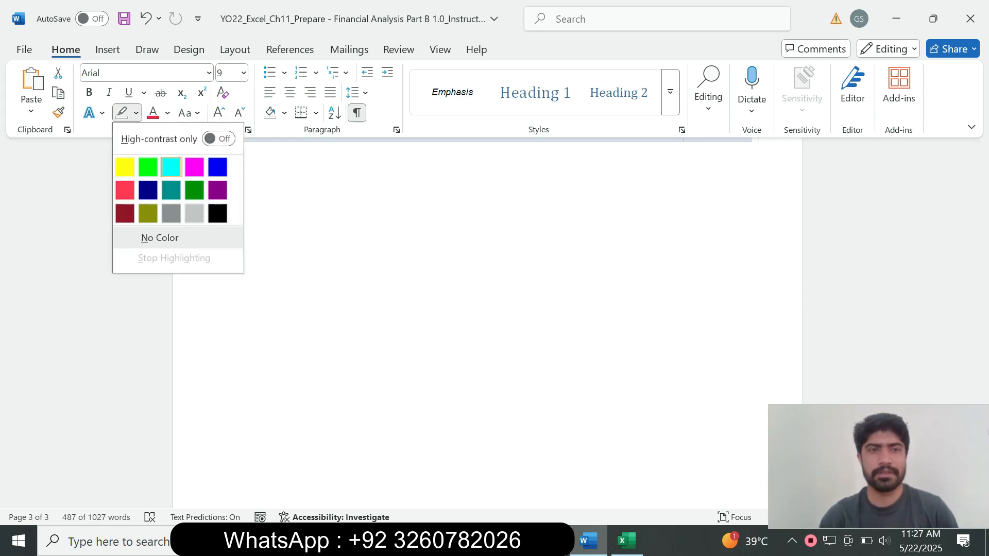
pyautogui.click(172, 166)
pyautogui.scroll(6, 488, 323)
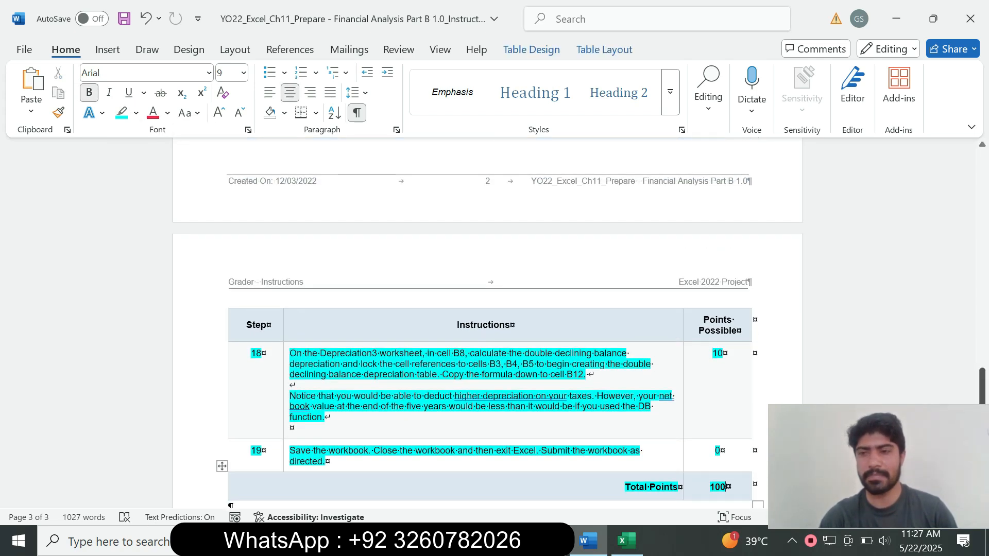
pyautogui.moveTo(982, 388); pyautogui.dragTo(982, 410)
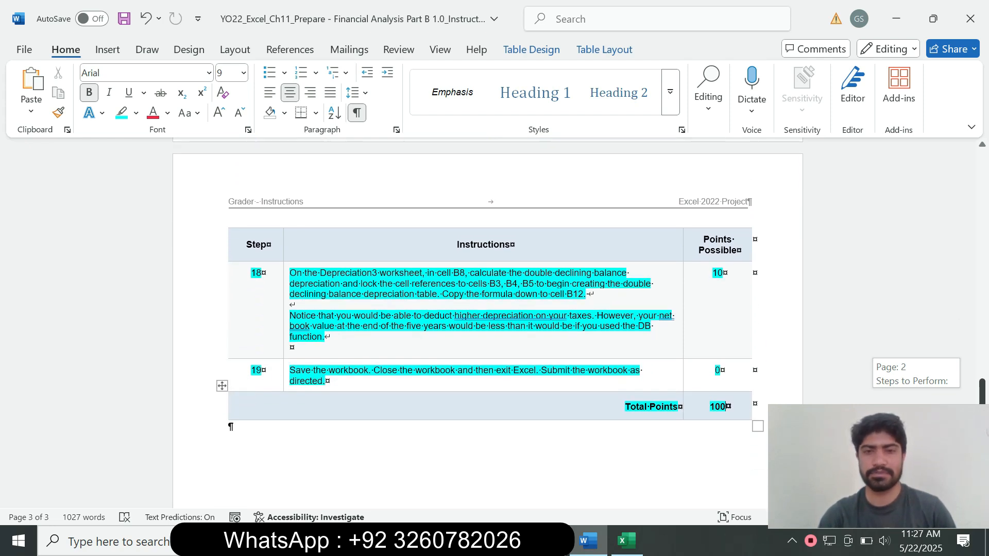
pyautogui.moveTo(982, 410)
pyautogui.mouseDown()
pyautogui.moveTo(981, 420)
pyautogui.moveTo(982, 199)
pyautogui.moveTo(982, 416)
pyautogui.moveTo(982, 399)
pyautogui.mouseUp()
pyautogui.click(882, 265)
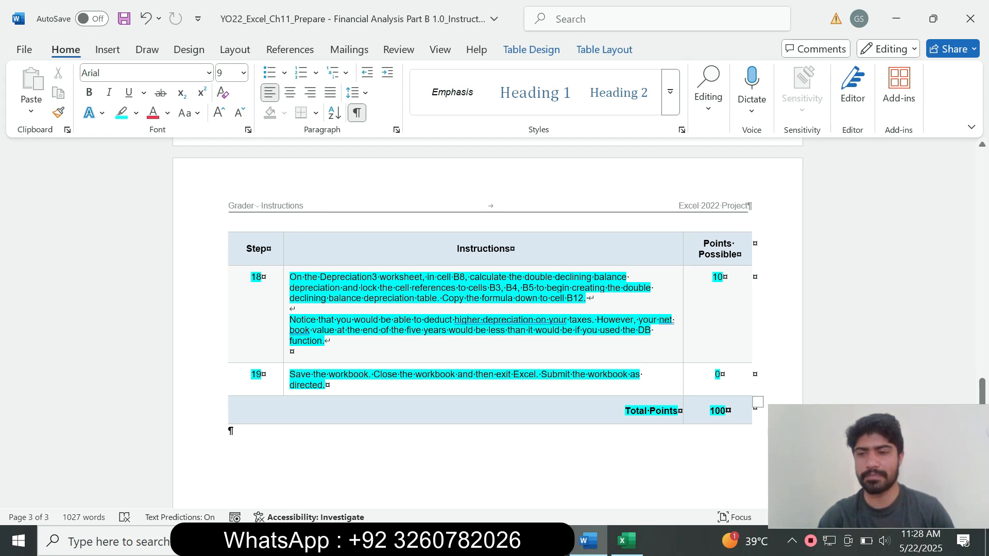